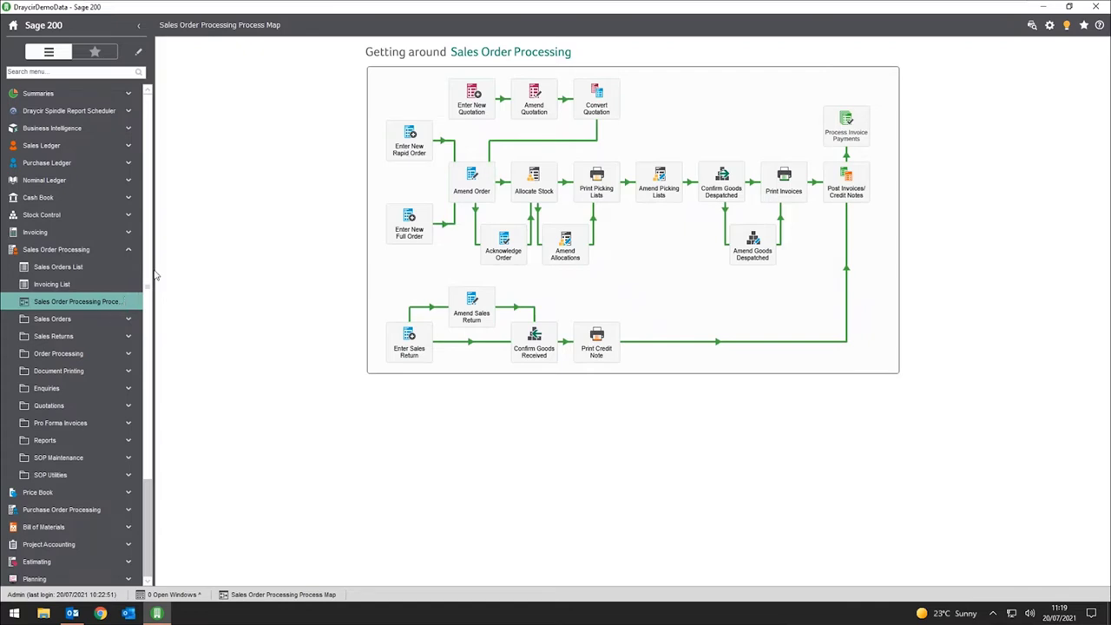
Start a new full order for Abbey Retail Ltd and enter the customer's order reference
click(392, 227)
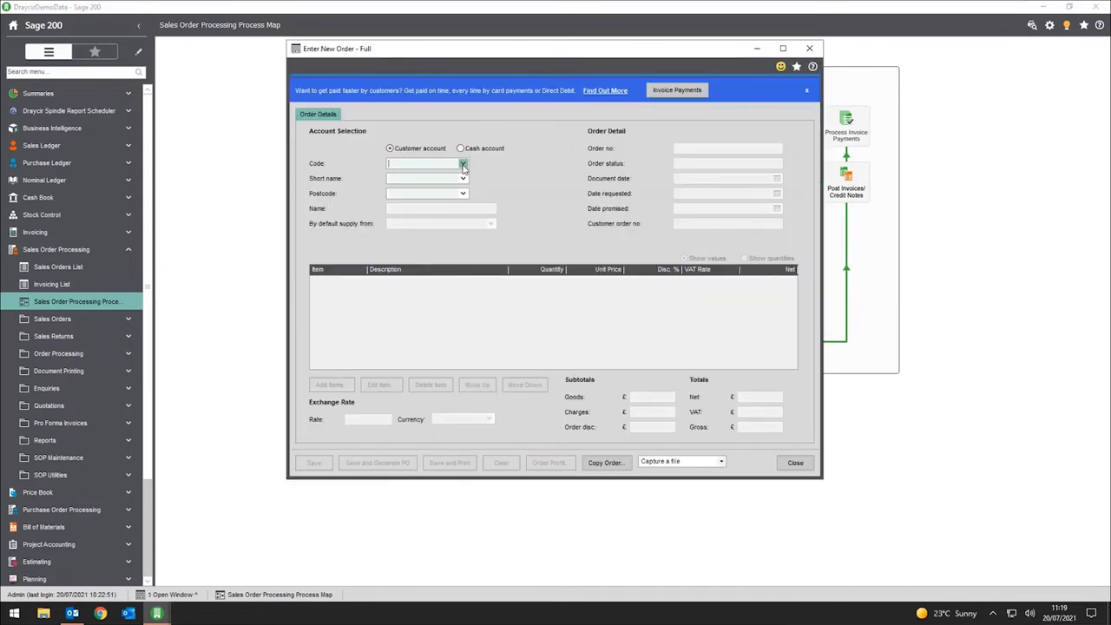
click(464, 166)
click(458, 191)
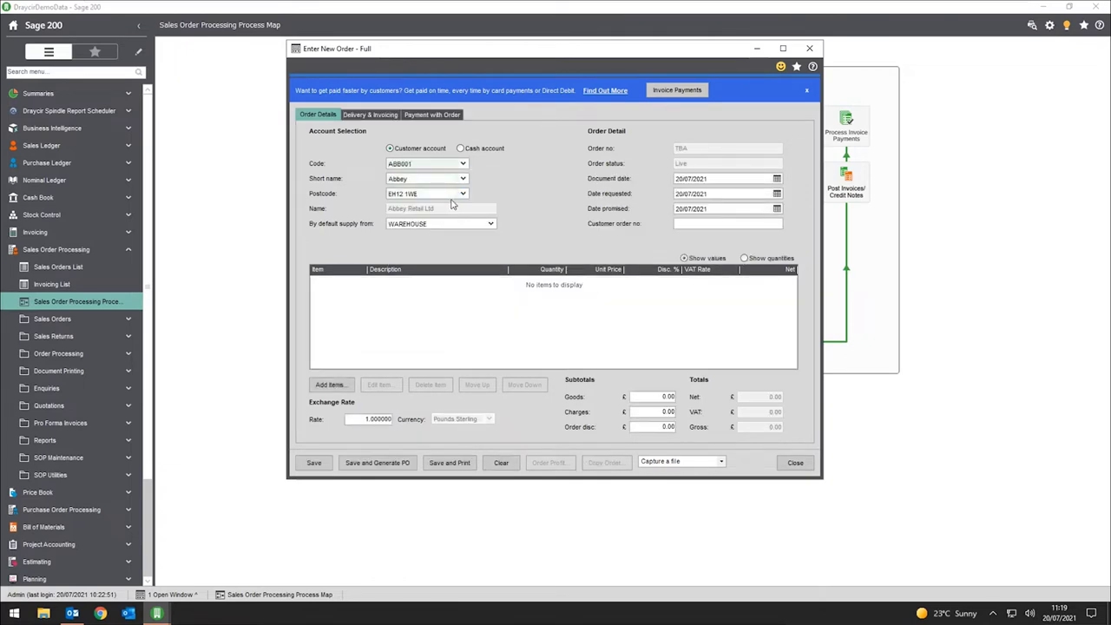
click(731, 223)
text(1234)
Add one AB Built-In Cookers Single-Oven/300mm/White line, quantity 1, at 299.98
click(339, 382)
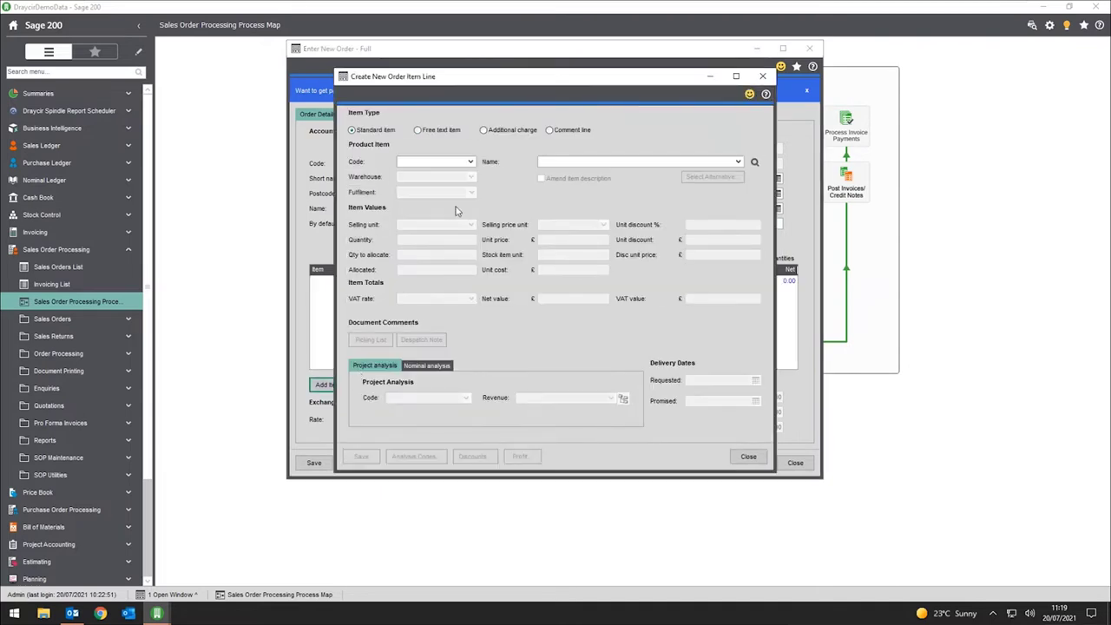
click(469, 162)
click(464, 175)
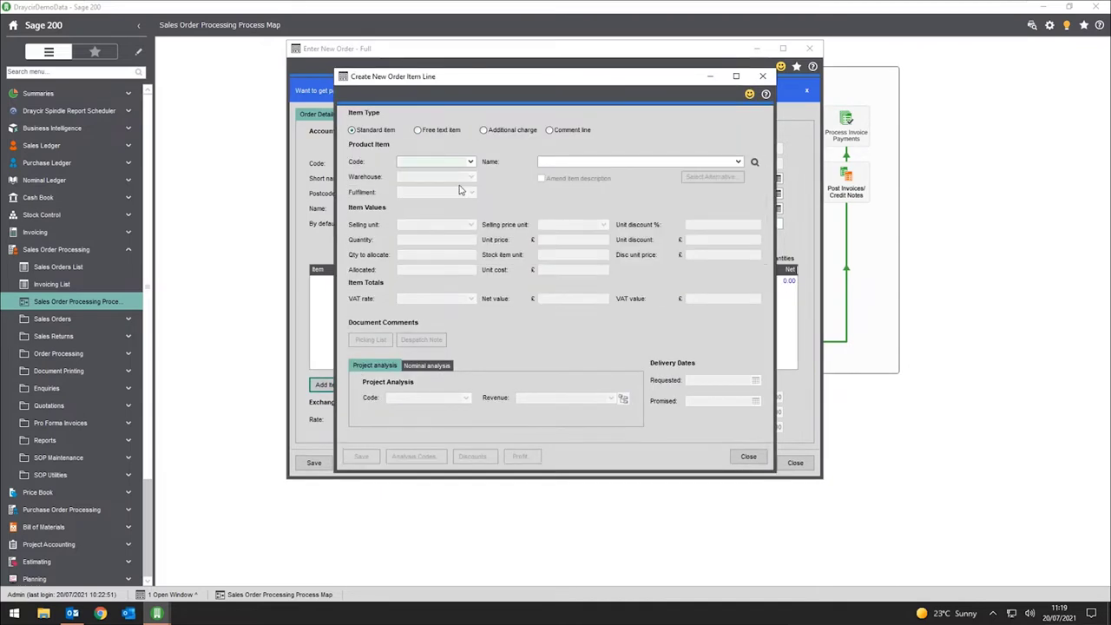
click(460, 240)
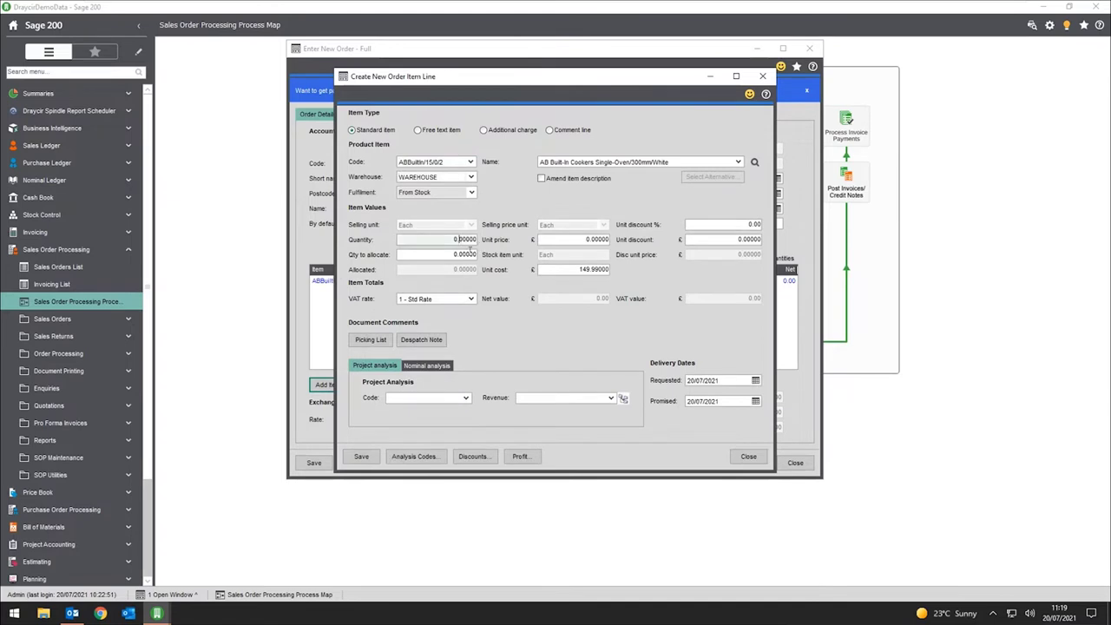
text(1)
key(Tab)
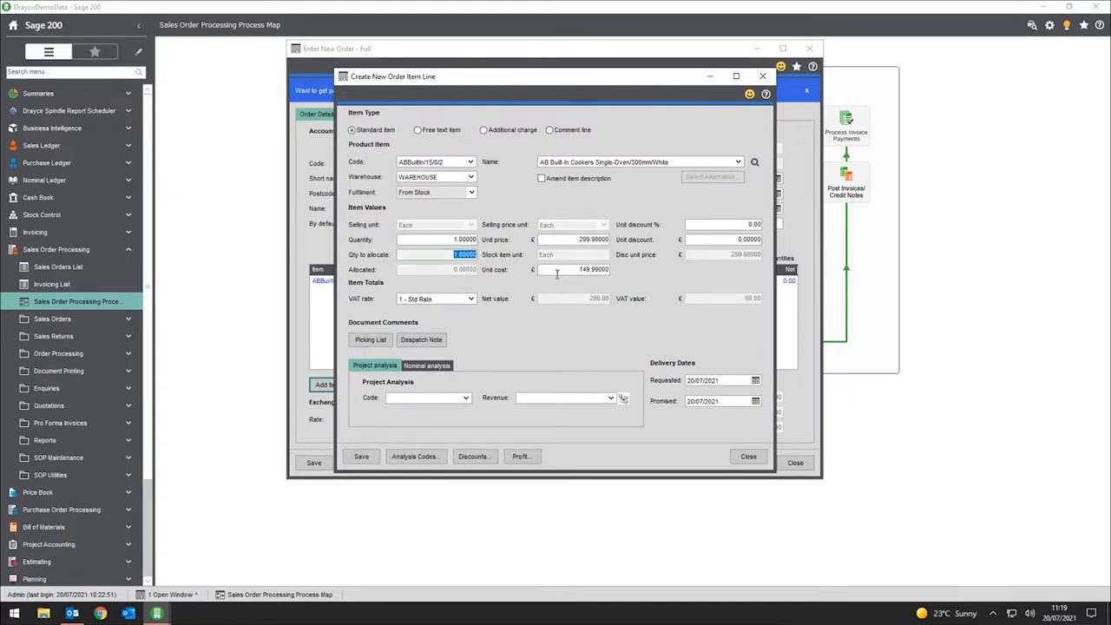
click(365, 456)
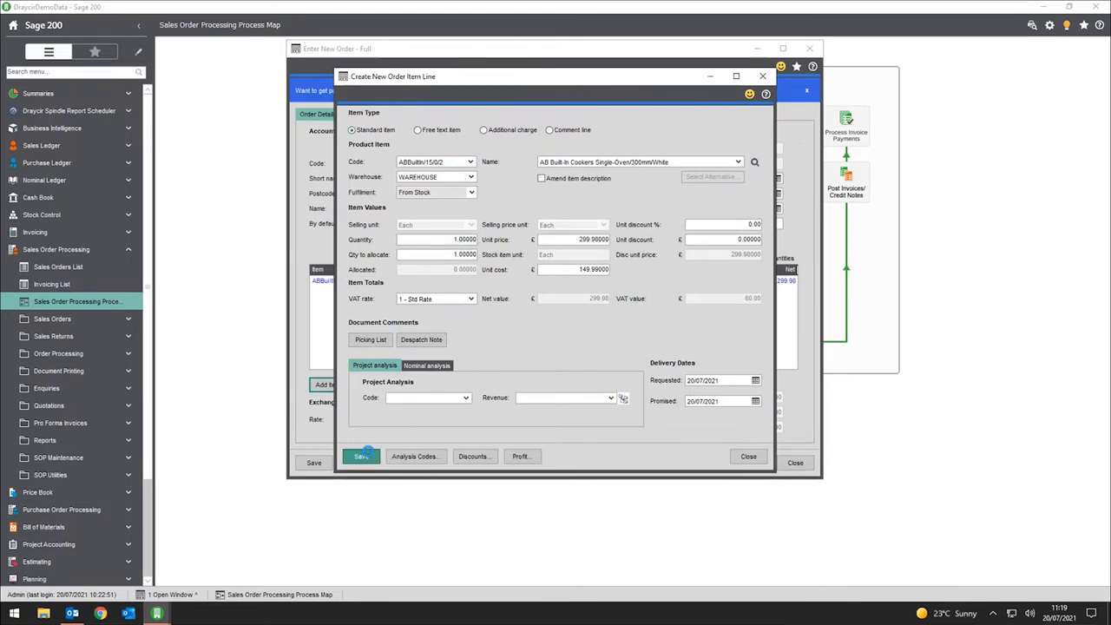
click(763, 76)
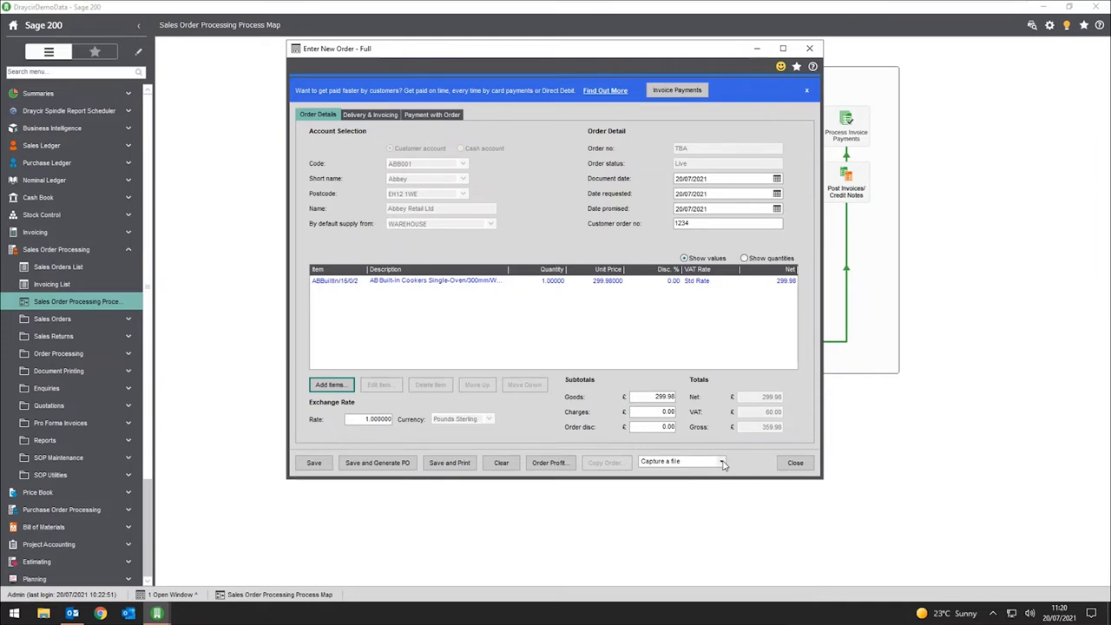
Set the on-save capture action to Capture a file and save the 359.98 order
click(721, 462)
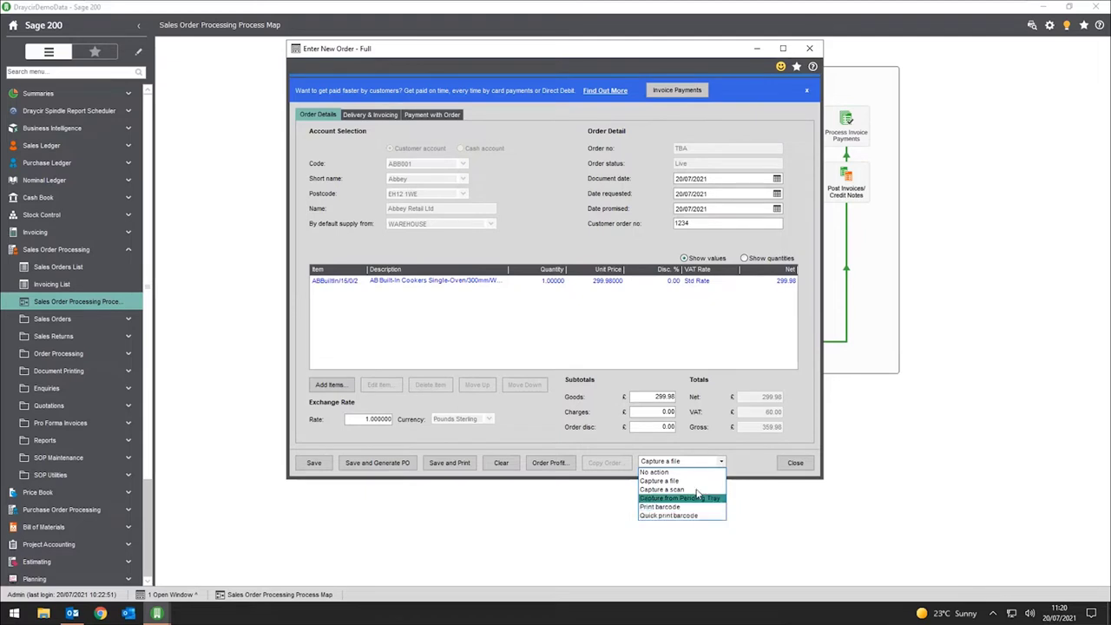
click(694, 475)
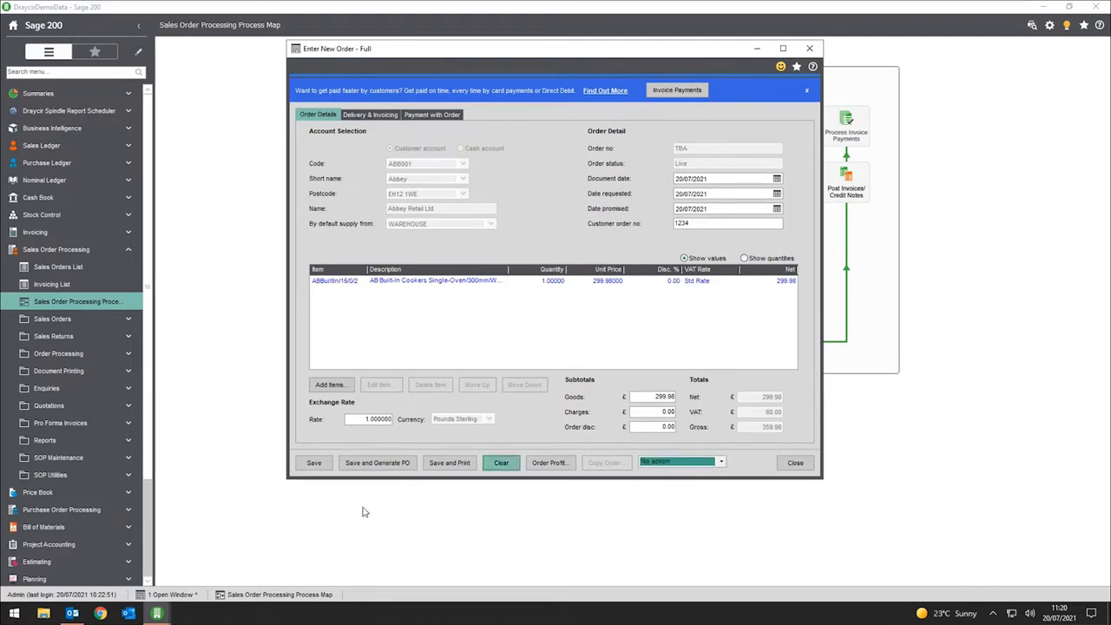
click(721, 463)
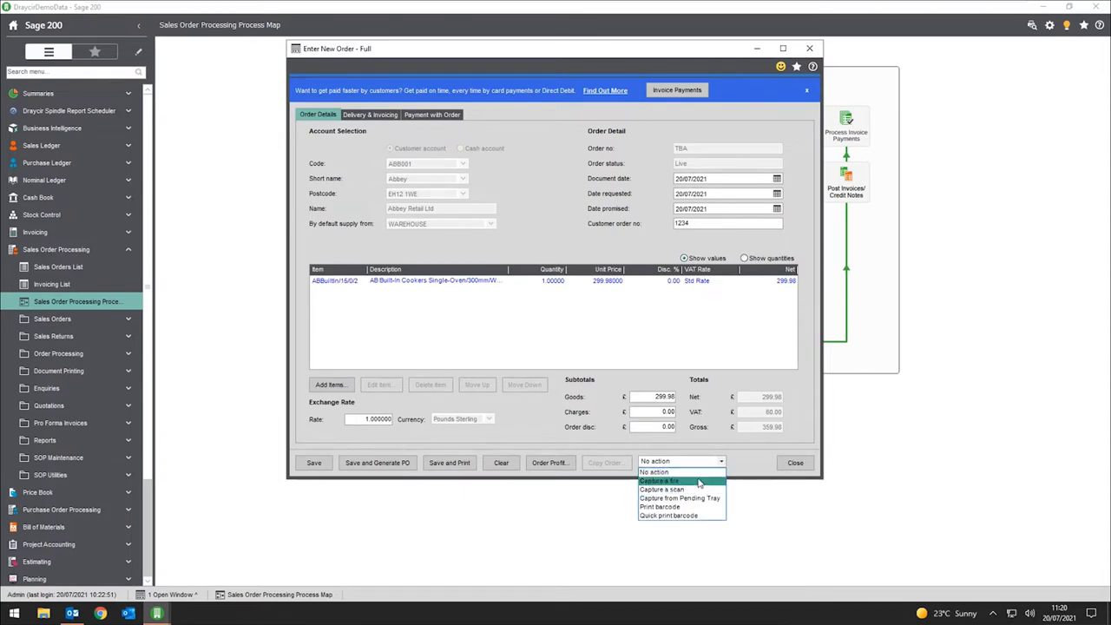
click(692, 481)
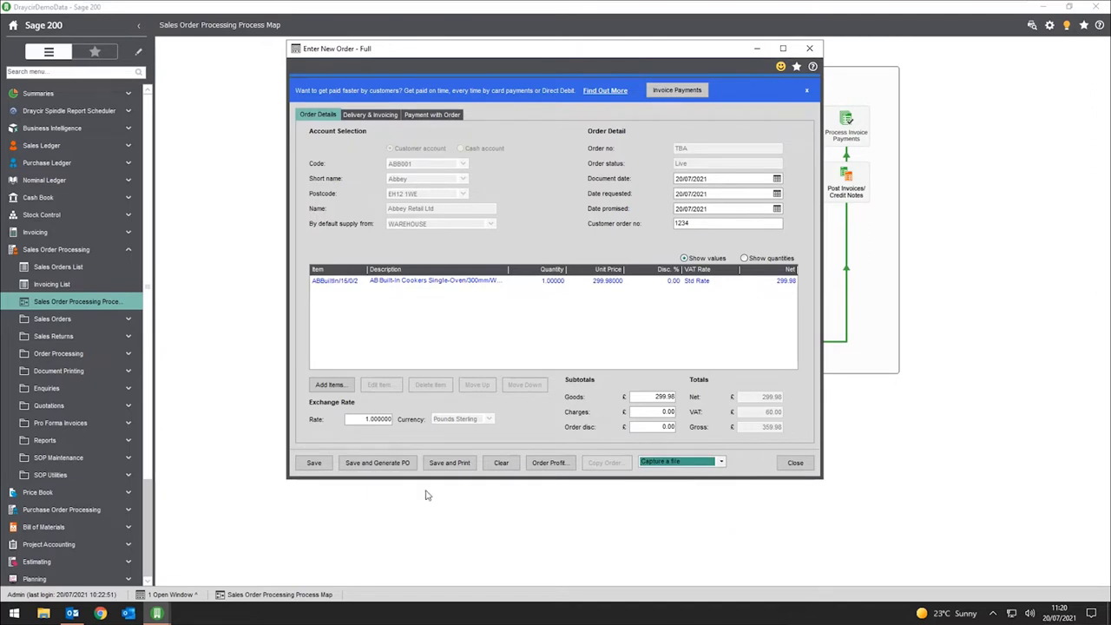
click(311, 462)
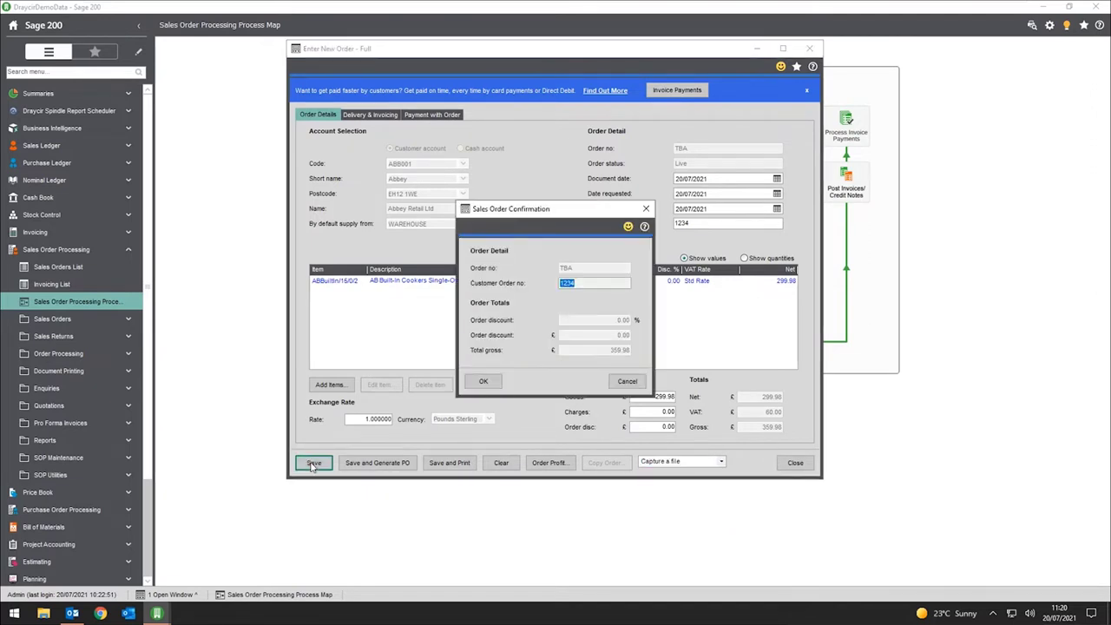
Confirm the sales order and dismiss the order number message so Spindle Document Capture opens
click(489, 387)
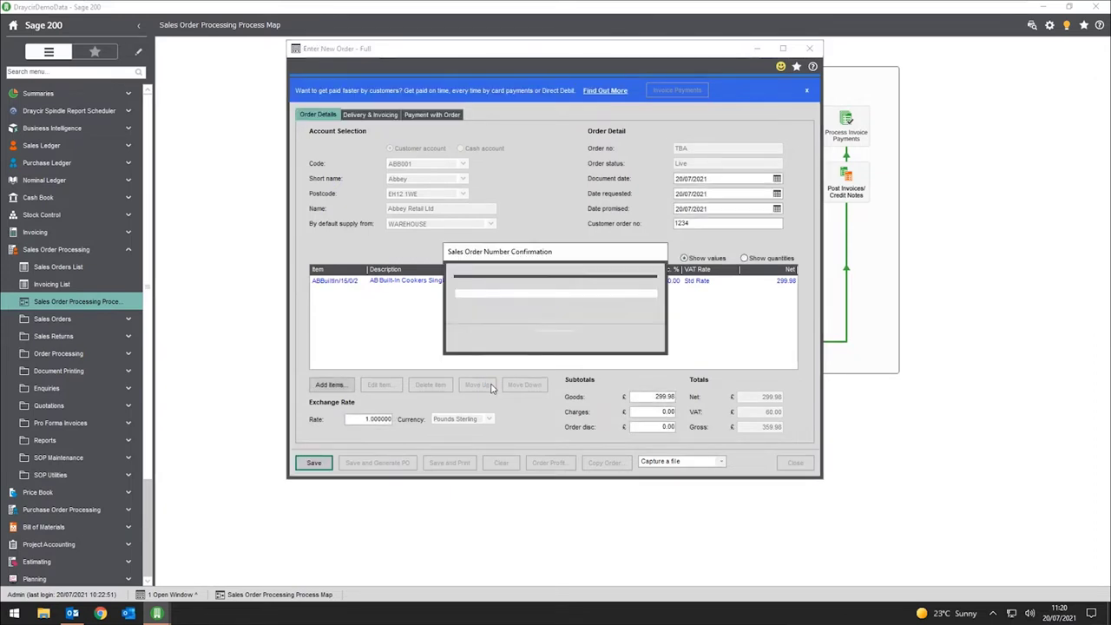
key(Return)
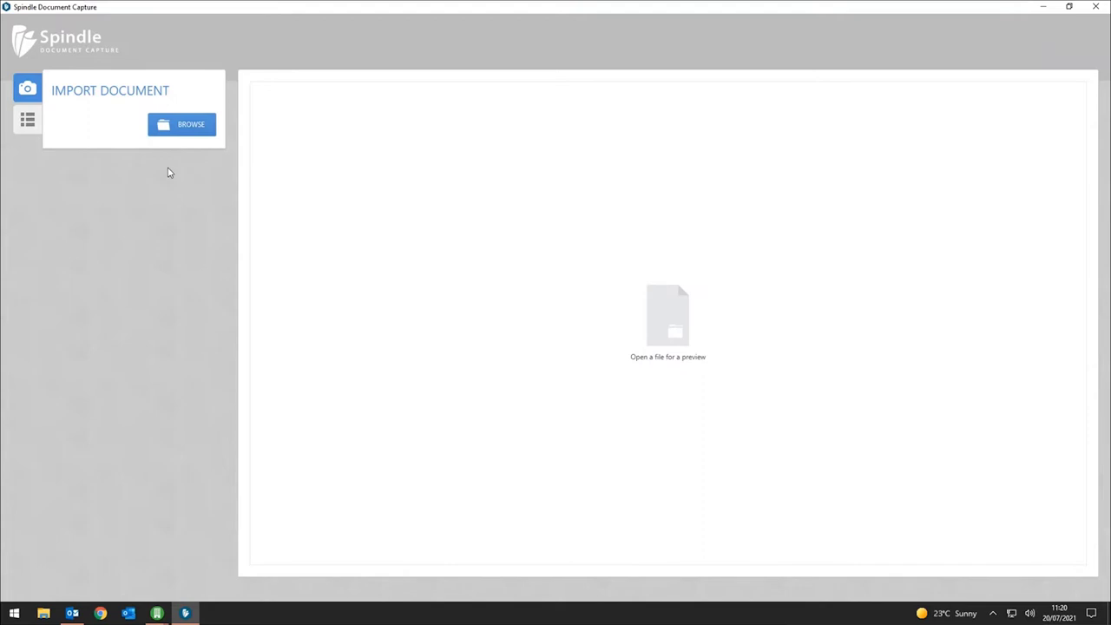
click(154, 130)
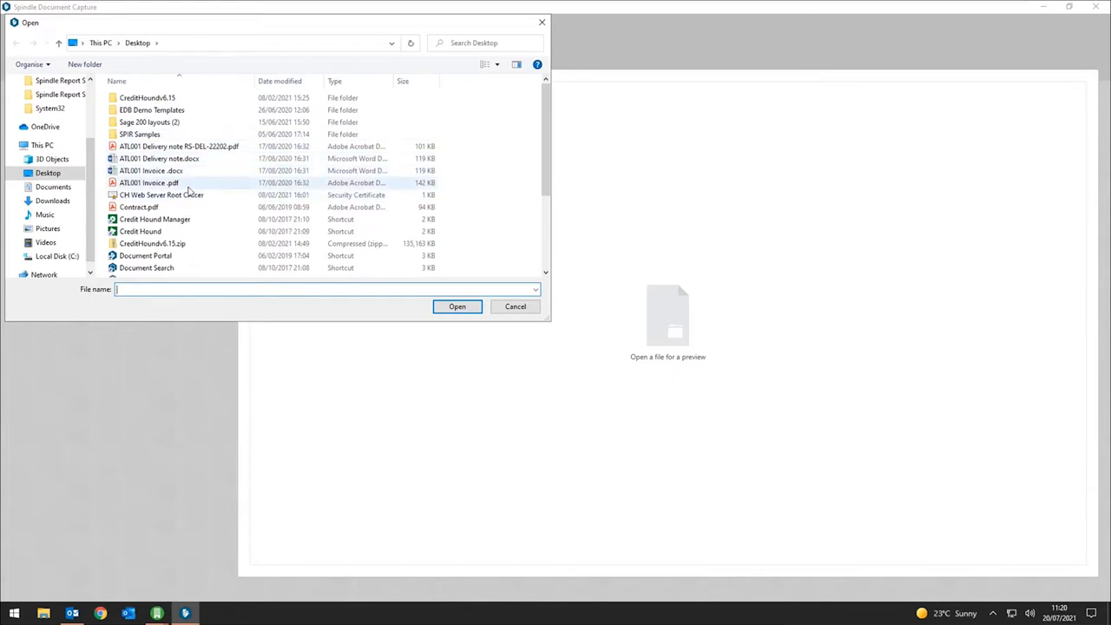
click(189, 186)
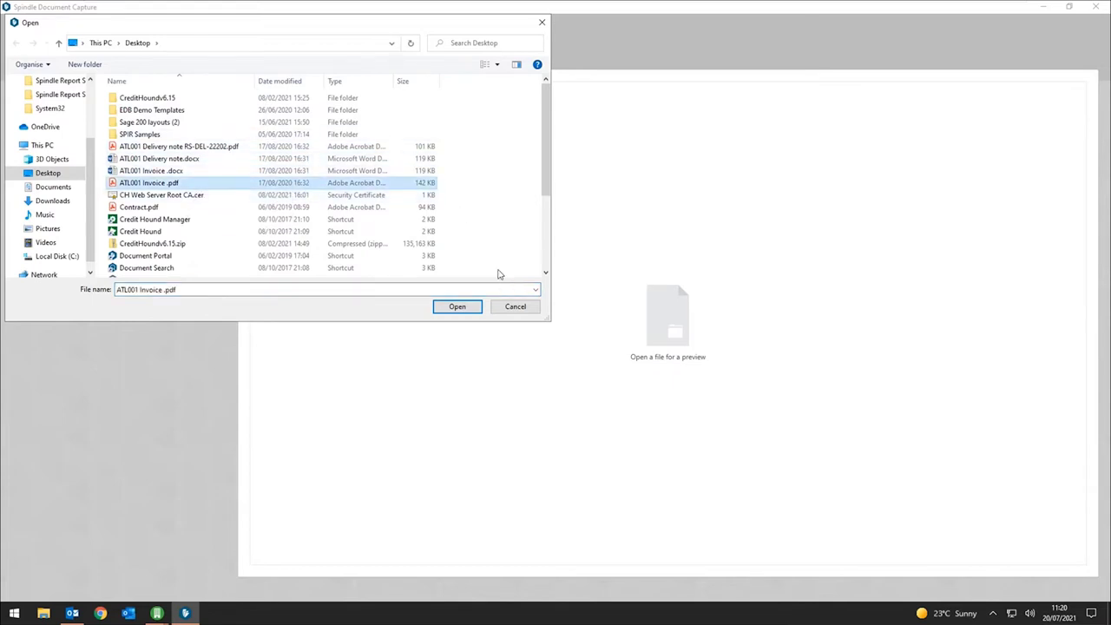
click(533, 311)
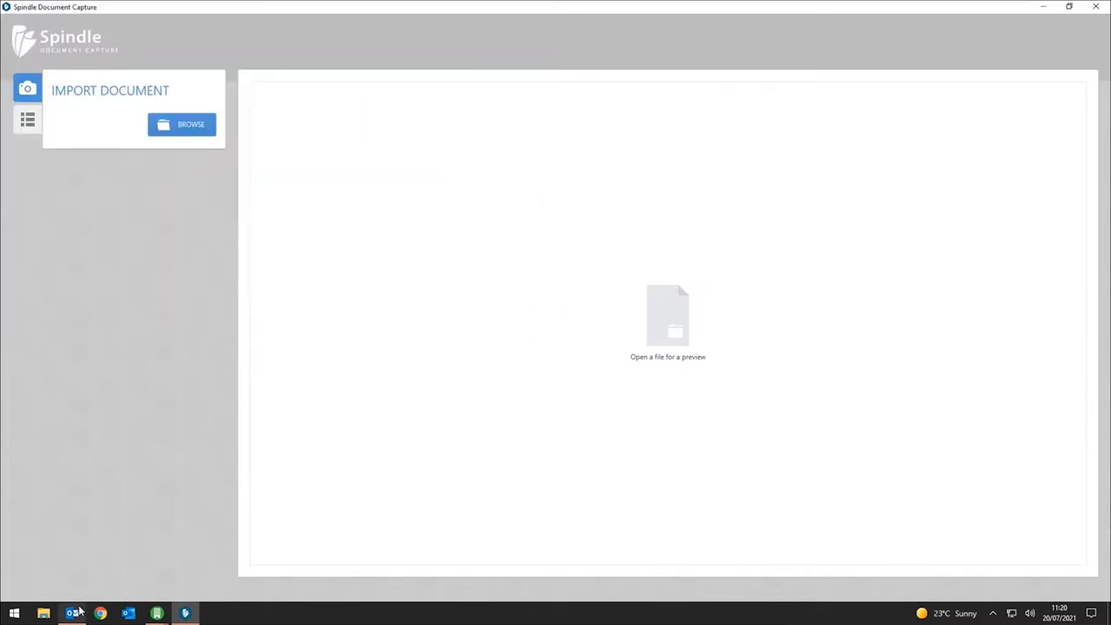
click(77, 612)
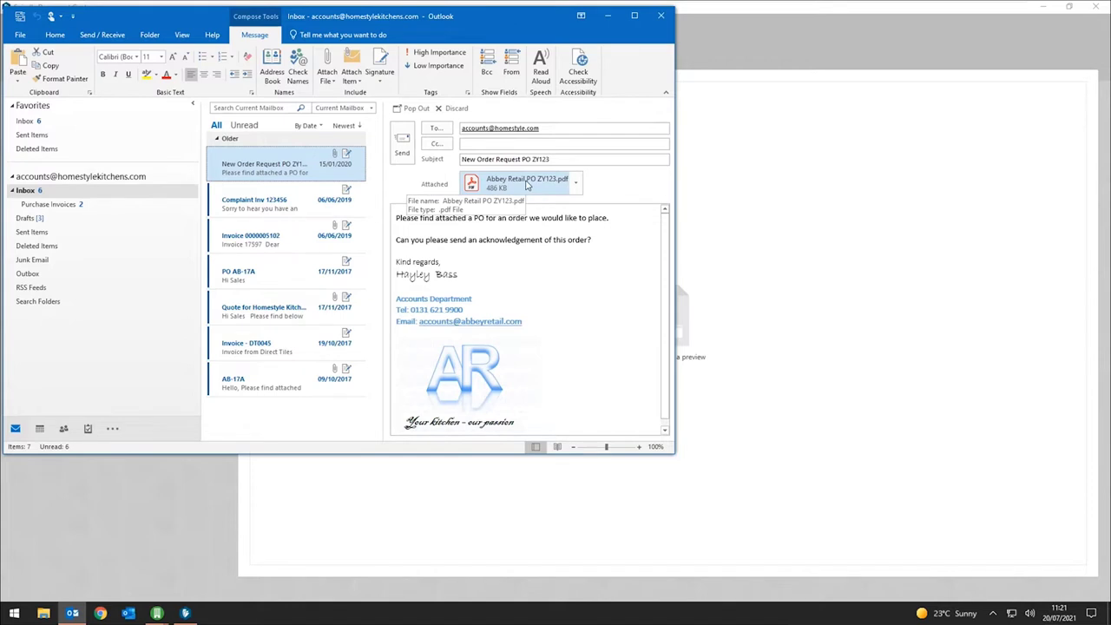
Drag the Abbey Retail PO ZY123.pdf email attachment into Spindle Document Capture
click(527, 183)
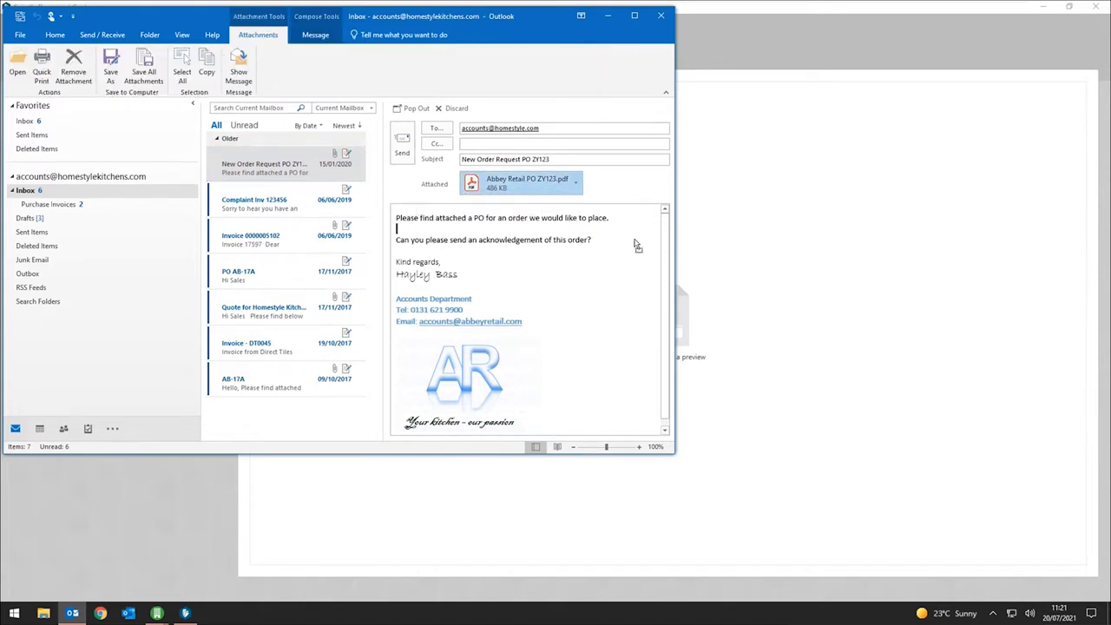
drag(636, 246, 752, 259)
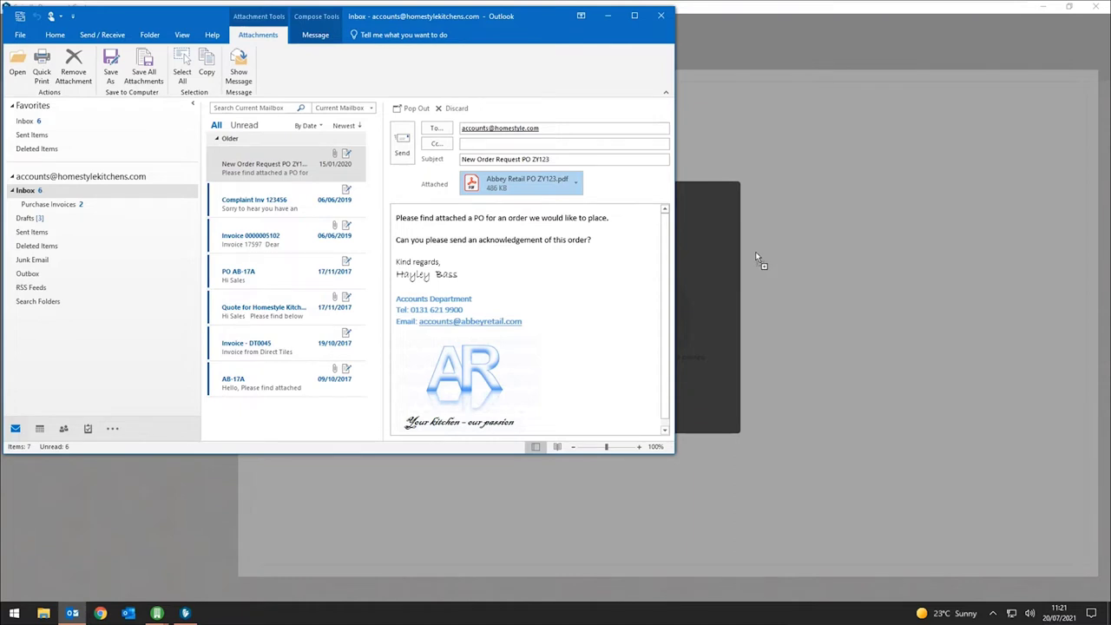
drag(759, 251, 535, 187)
drag(285, 198, 806, 287)
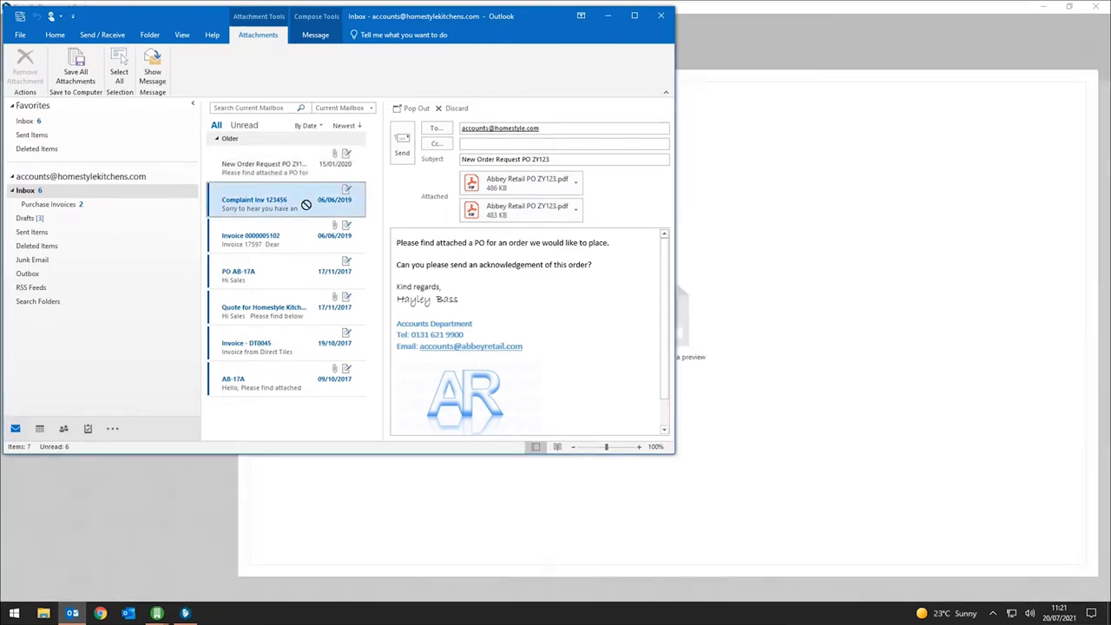
click(290, 173)
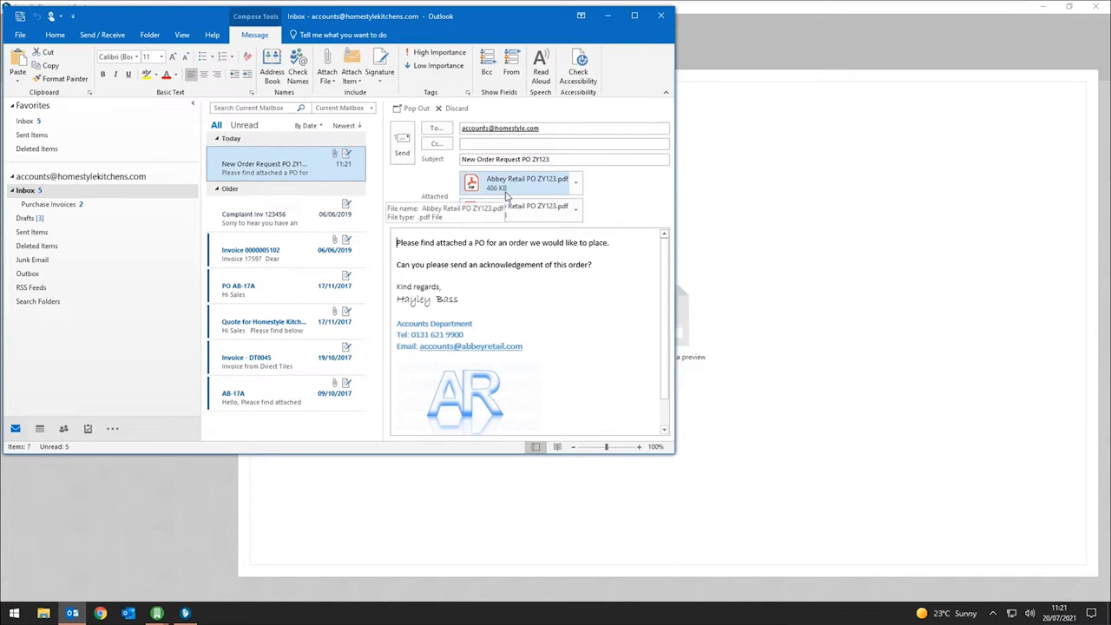
drag(508, 196, 761, 214)
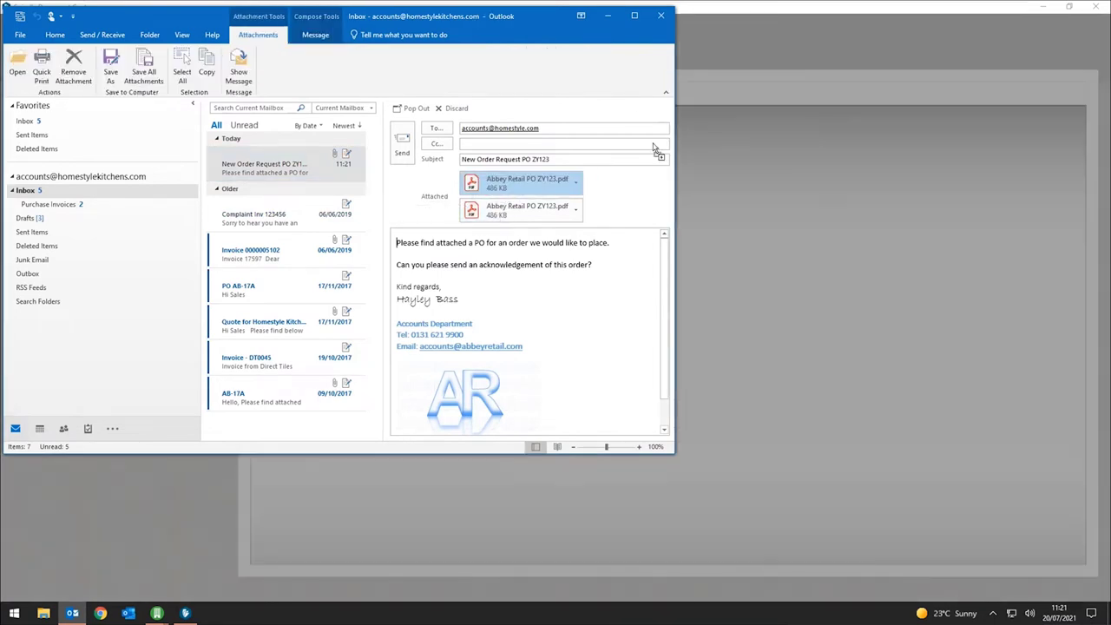
click(613, 18)
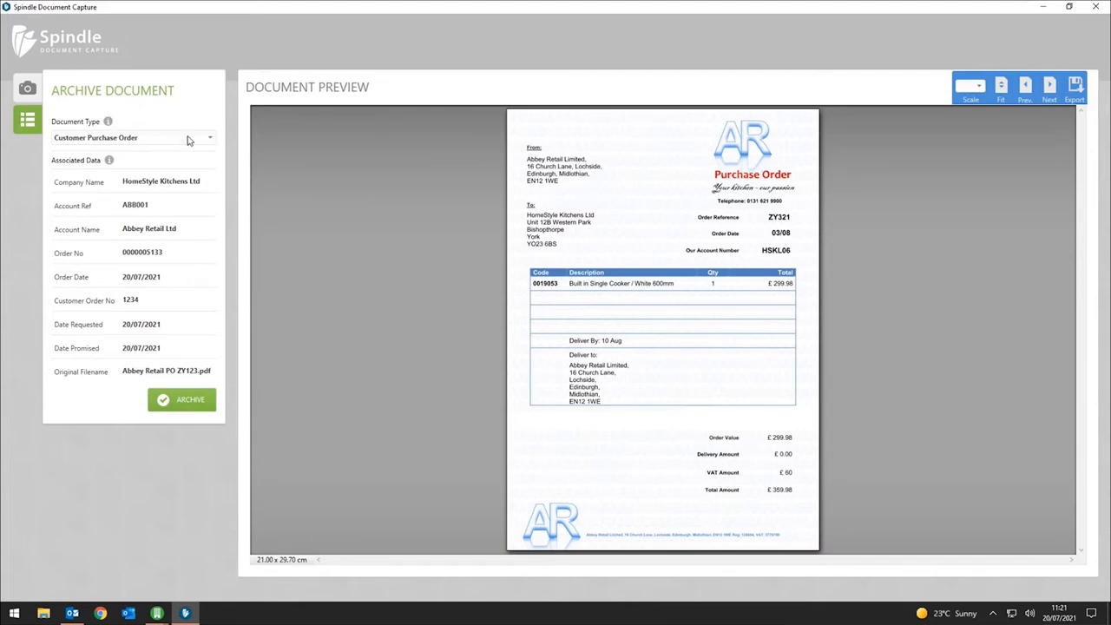
Archive the PDF with document type Customer Purchase Order instead of Goods Returned by Customer
click(130, 139)
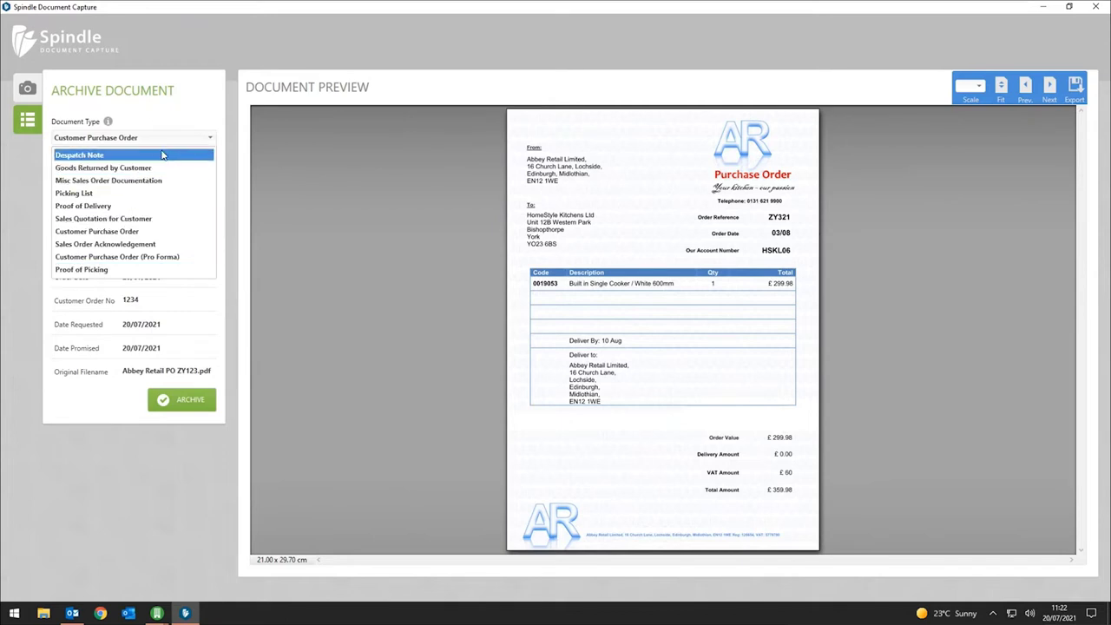
click(198, 141)
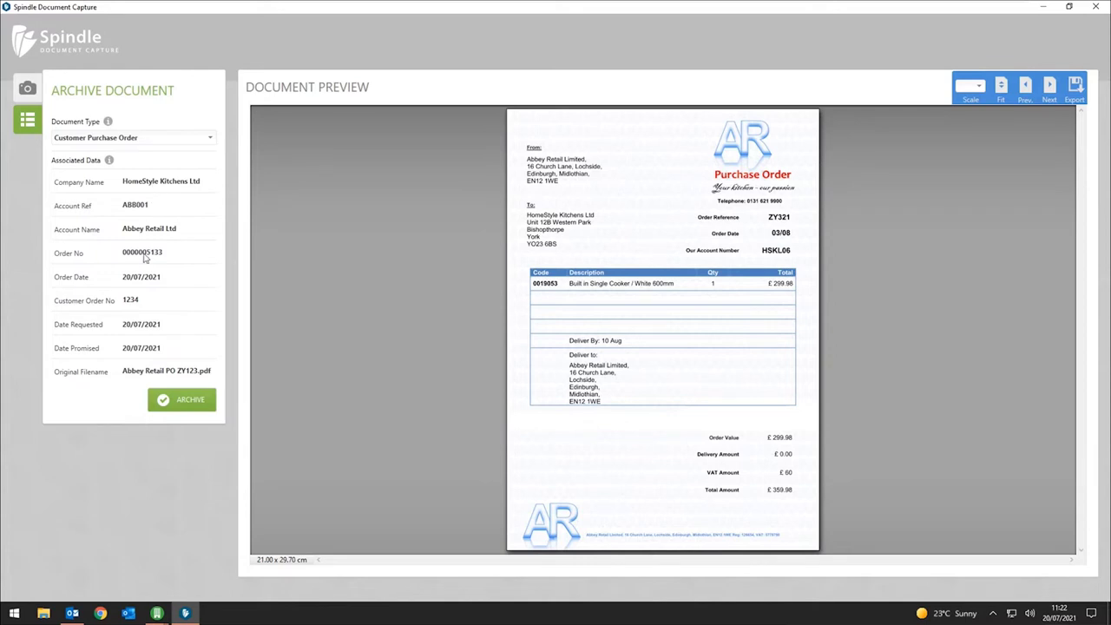
click(170, 143)
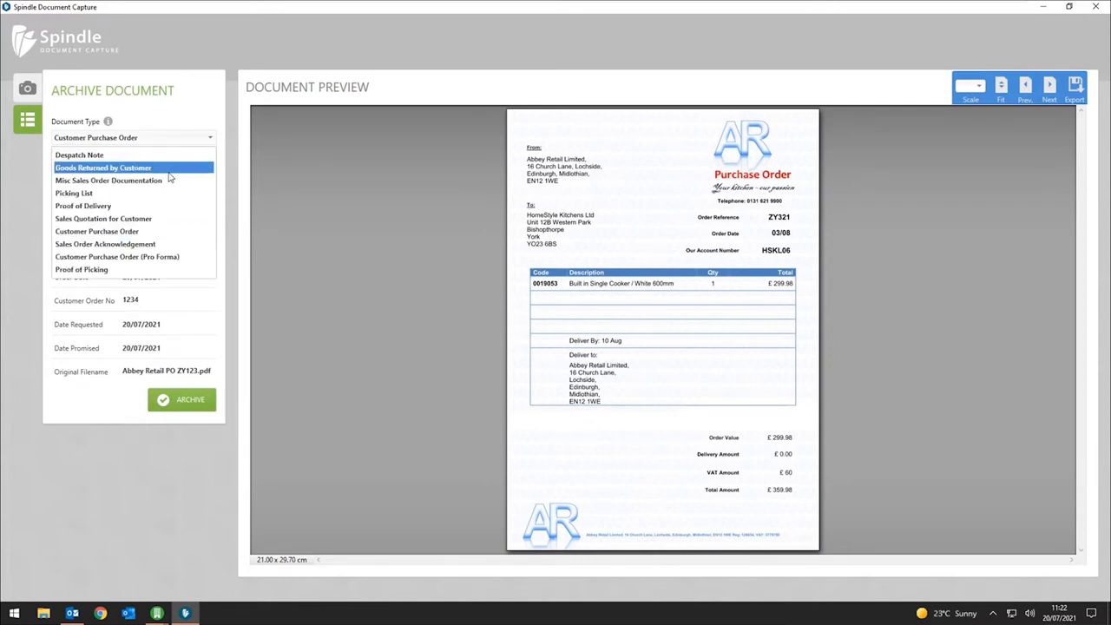
click(169, 168)
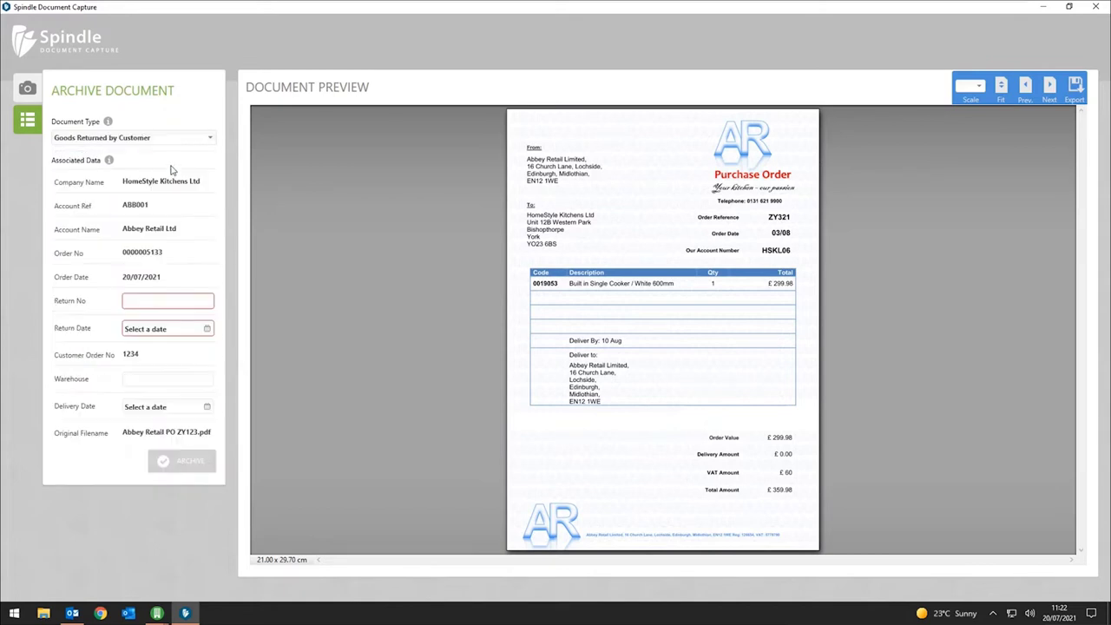
click(154, 303)
click(179, 138)
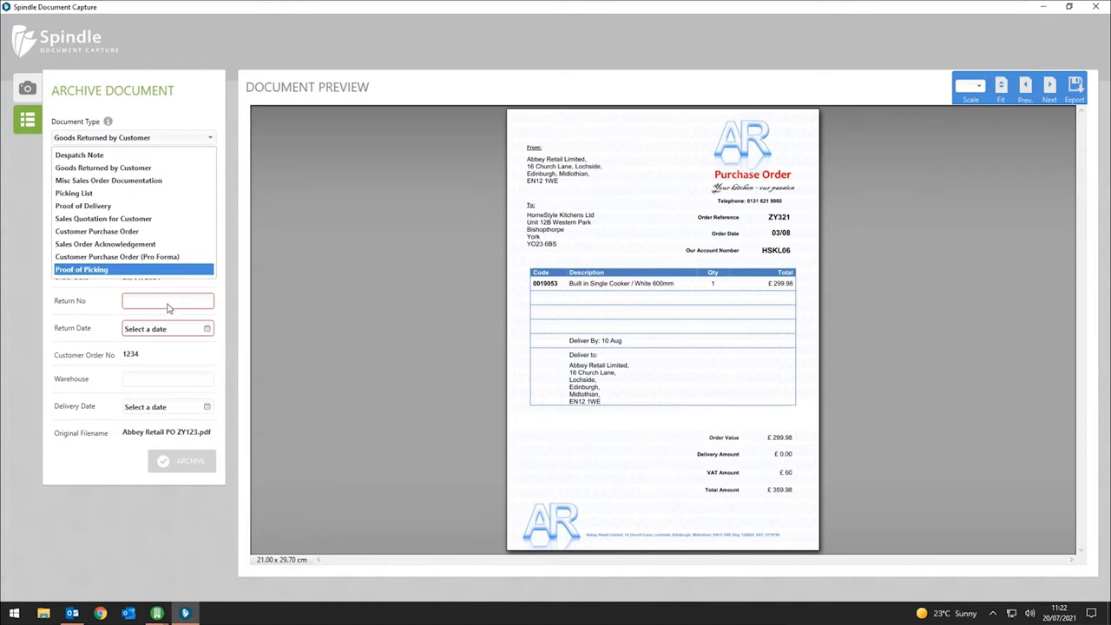
click(146, 232)
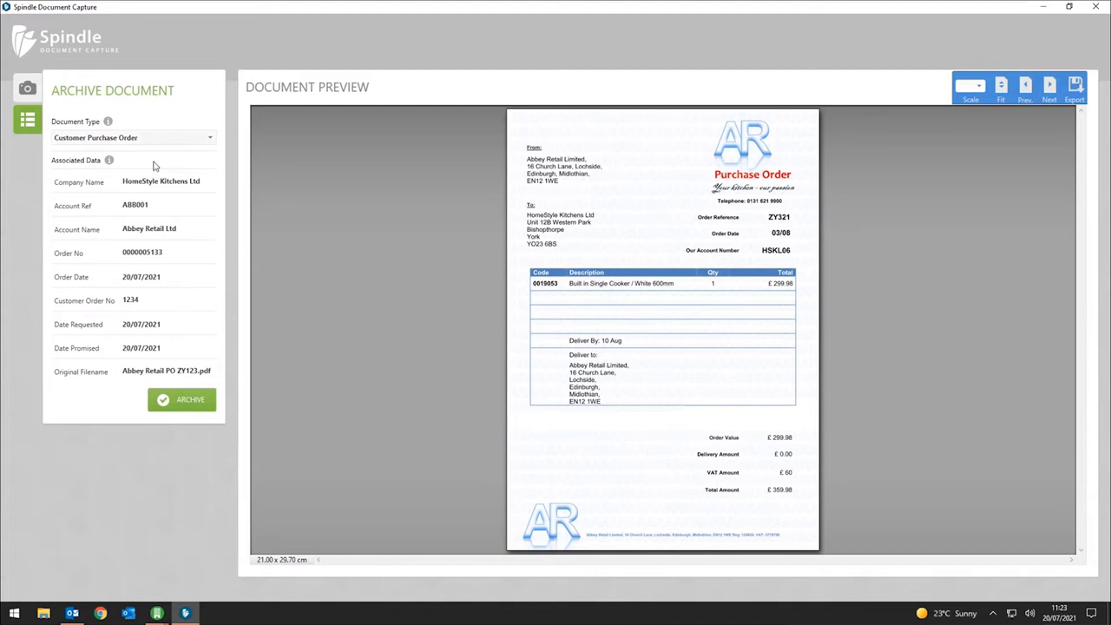
click(205, 401)
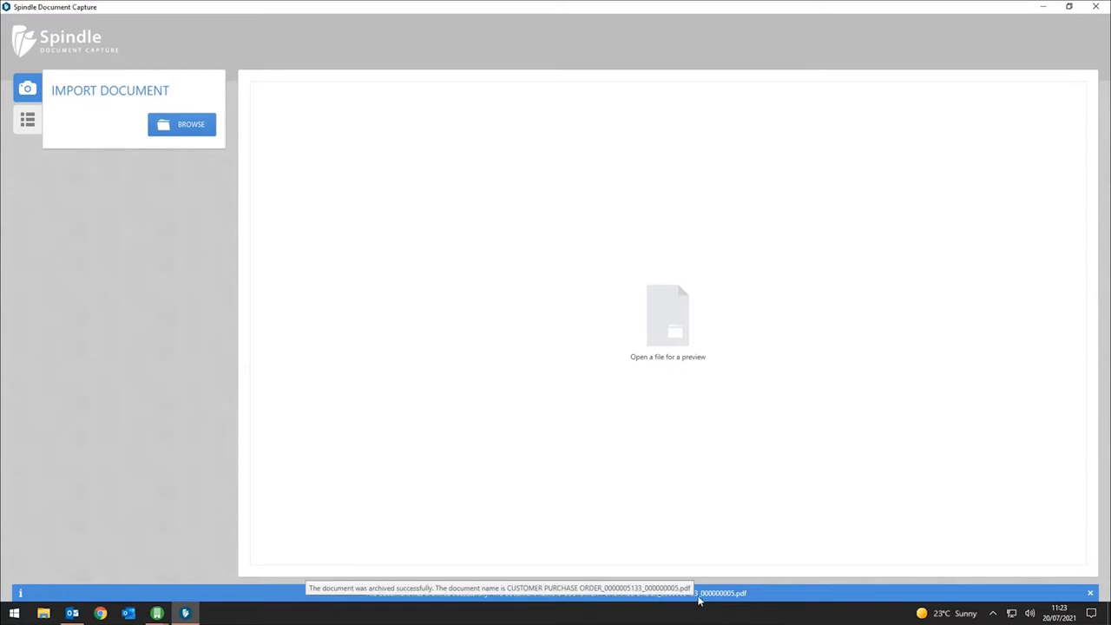
Dismiss the archive success message, close Spindle, and close the empty new order window
click(1091, 594)
click(1096, 6)
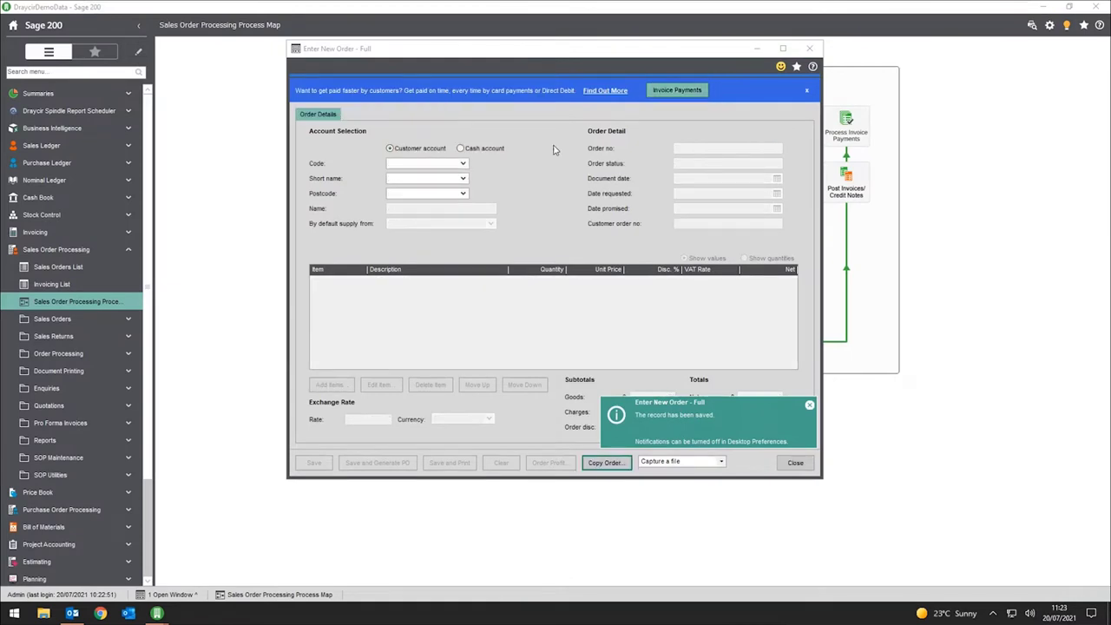
click(810, 49)
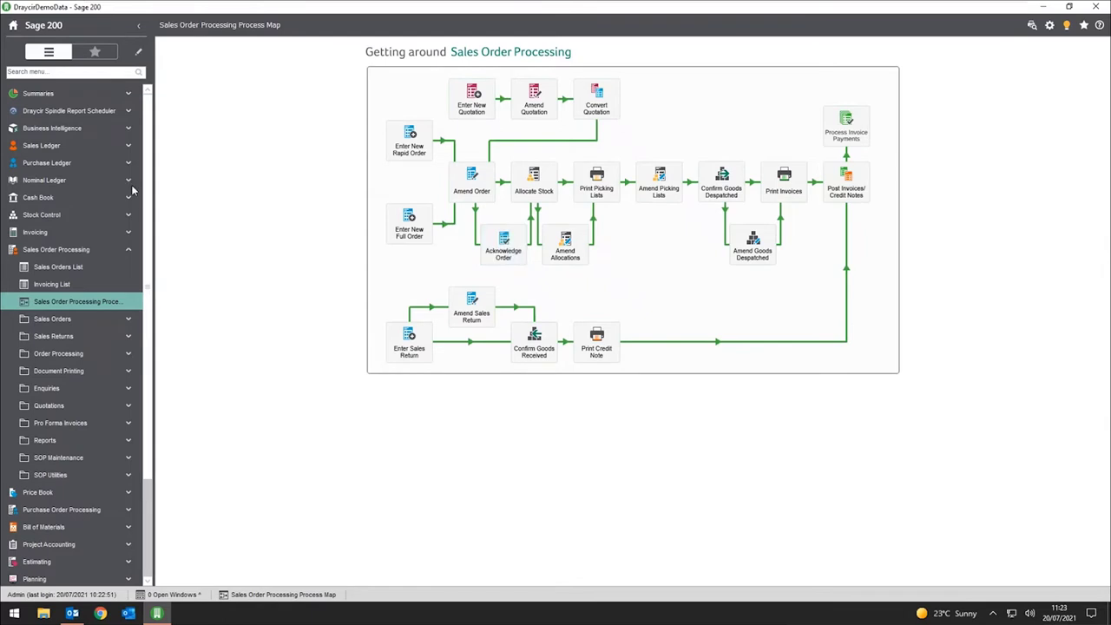
Open the Abbey Retail sales order in Amend Order and check its document capture options
click(86, 269)
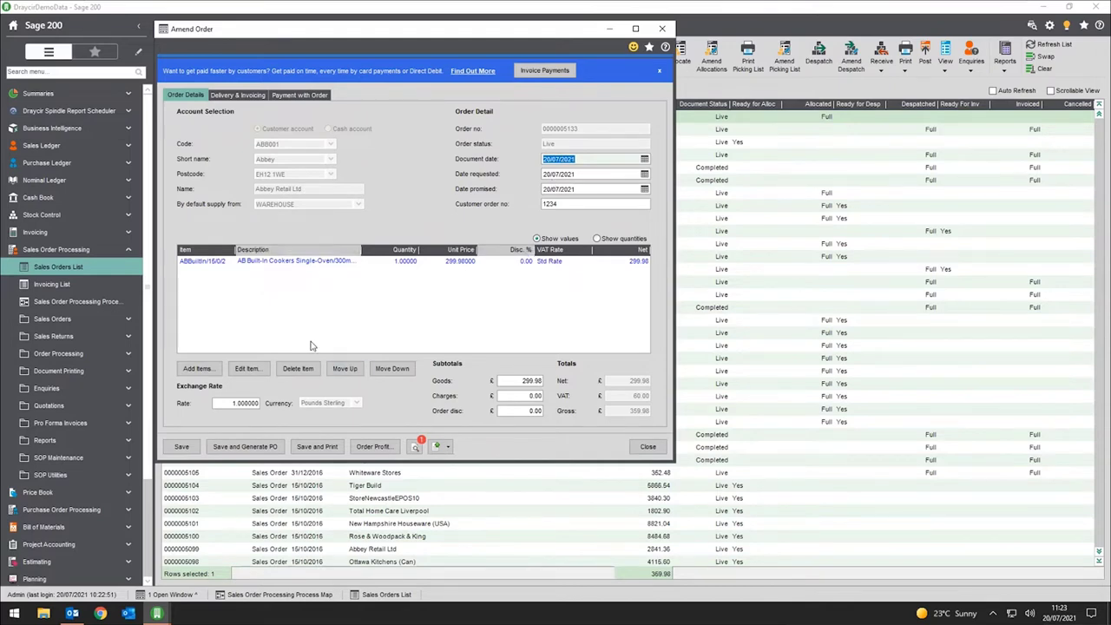
click(444, 448)
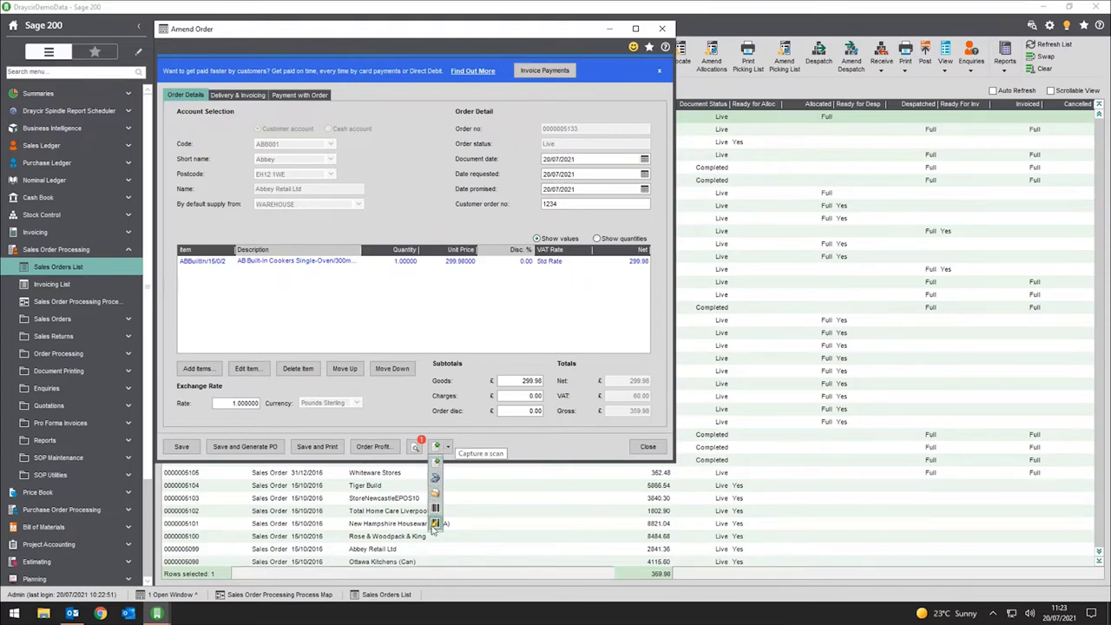
click(490, 443)
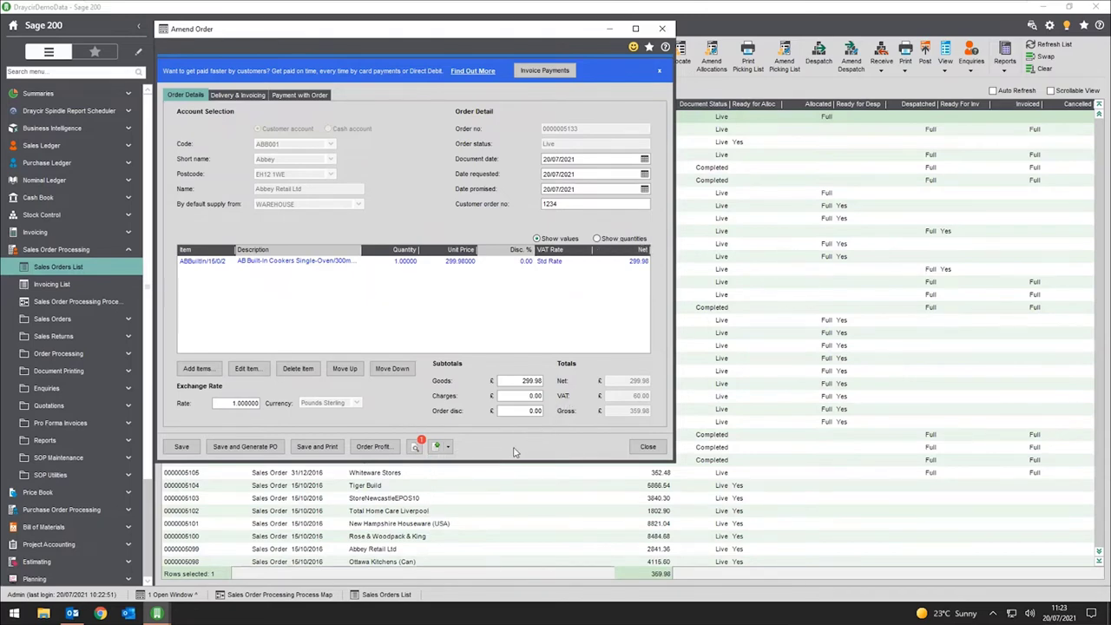
View the archived purchase order linked to the order, then save the amended order
click(419, 446)
click(228, 152)
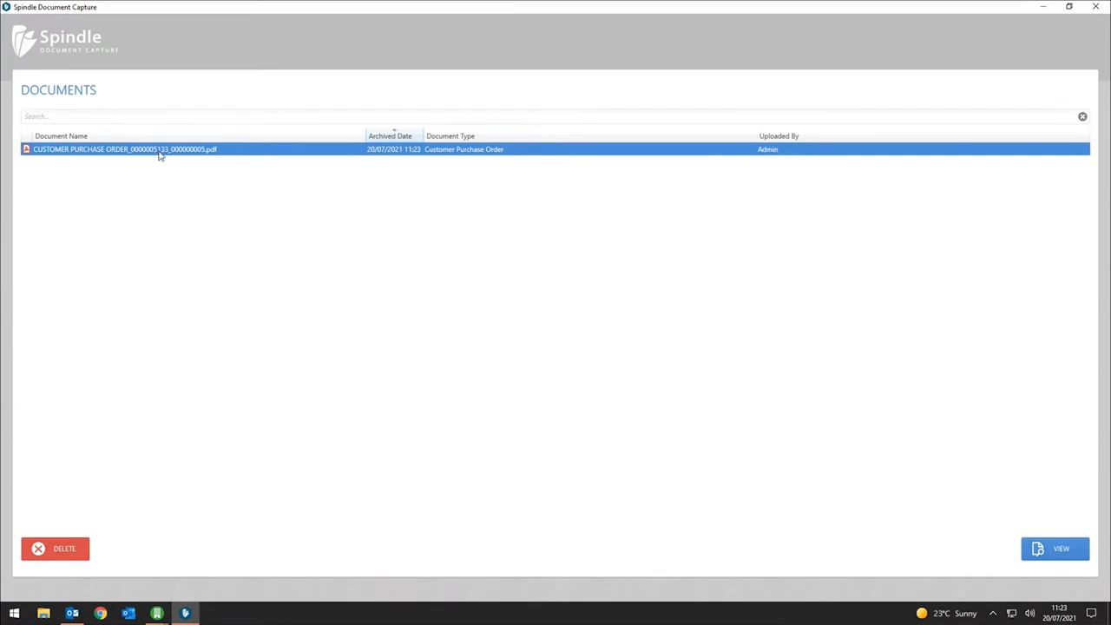
click(1063, 550)
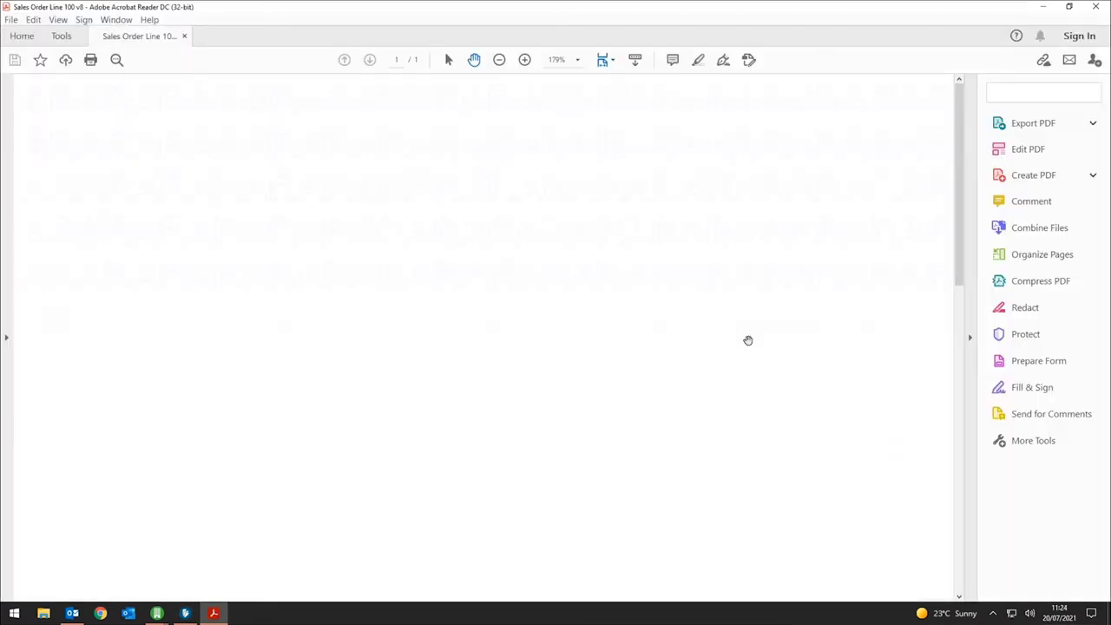
scroll(626, 321, down, 5)
scroll(625, 320, up, 5)
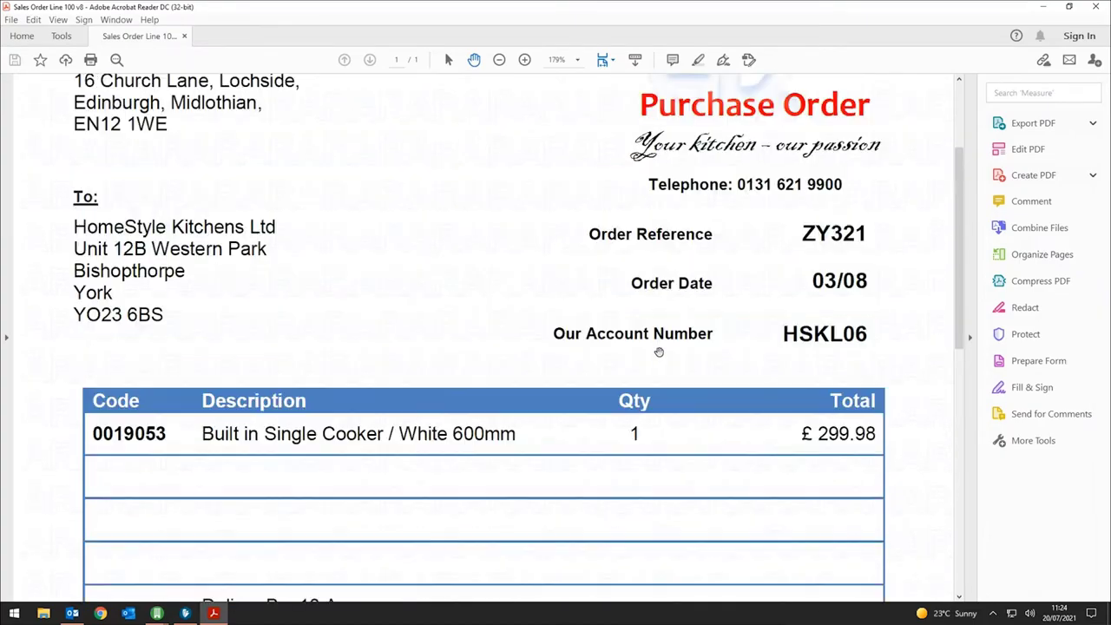
click(1093, 7)
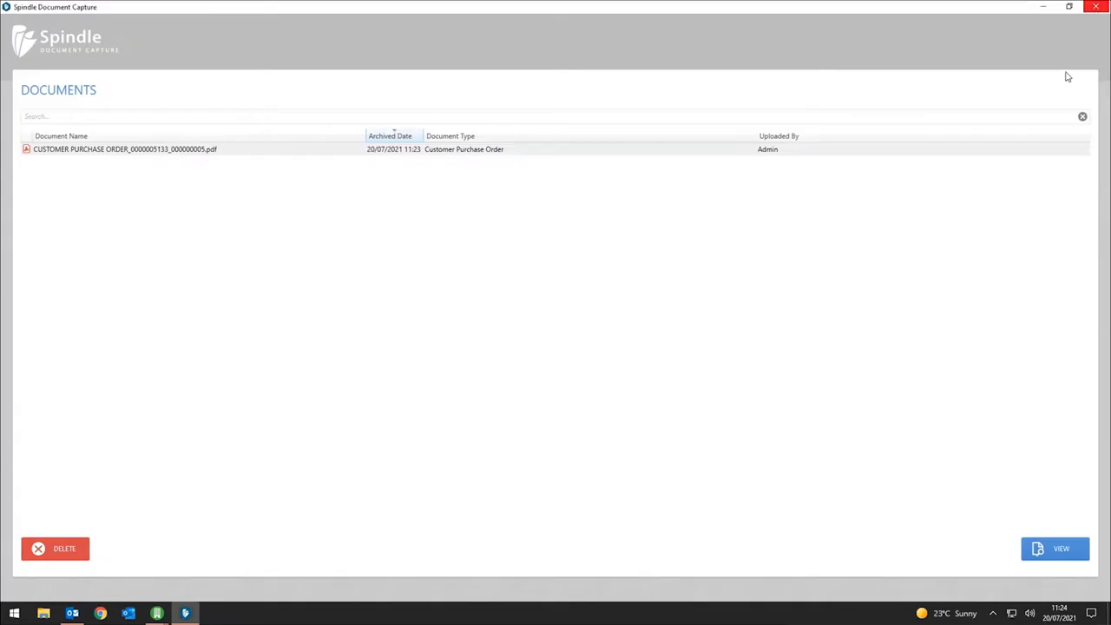
click(1099, 7)
click(662, 29)
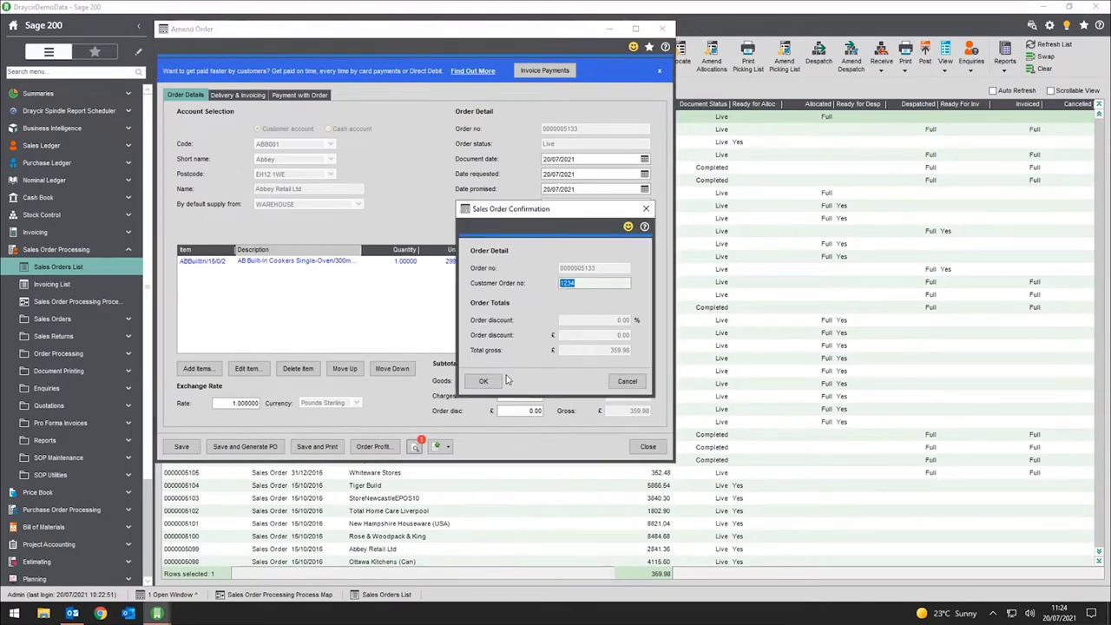
Confirm the saved order and list it as a single order in Print Order Acknowledgements
click(502, 381)
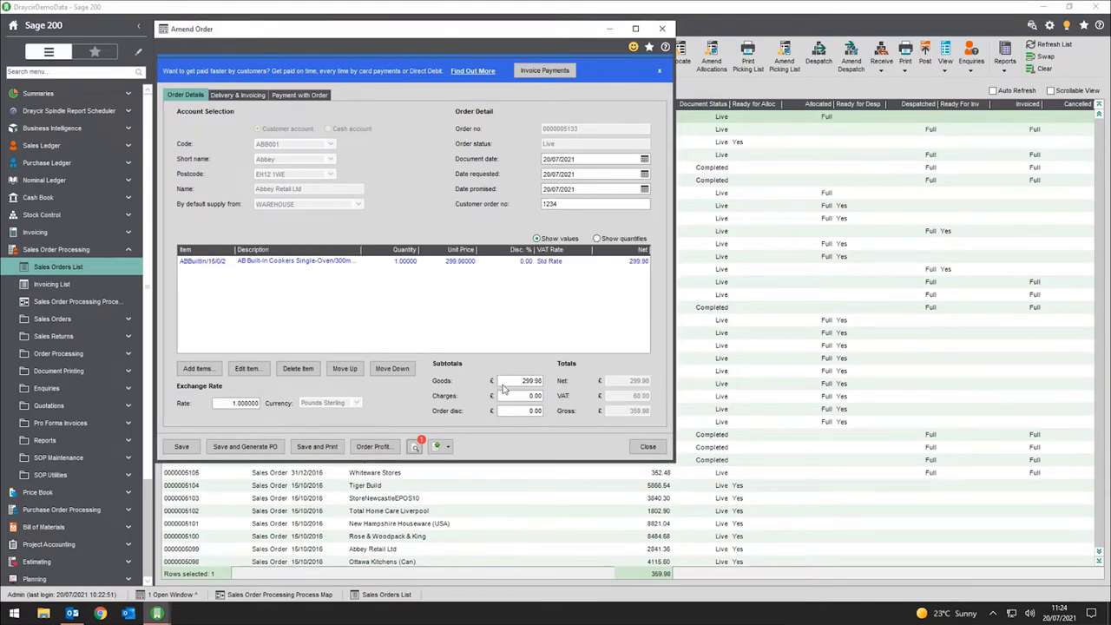
click(103, 304)
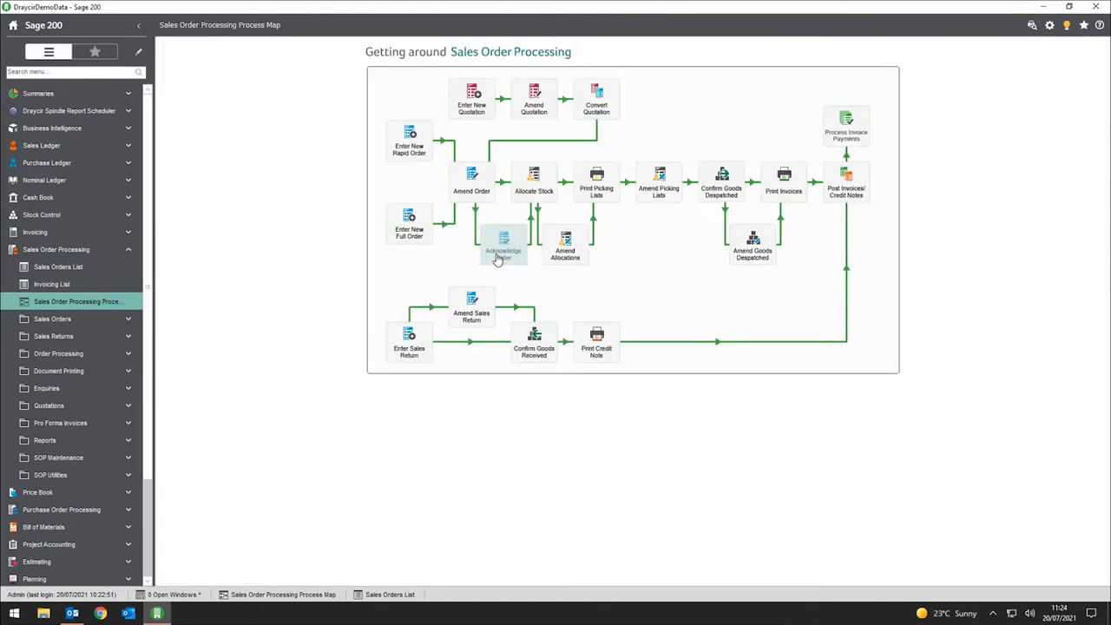
click(498, 254)
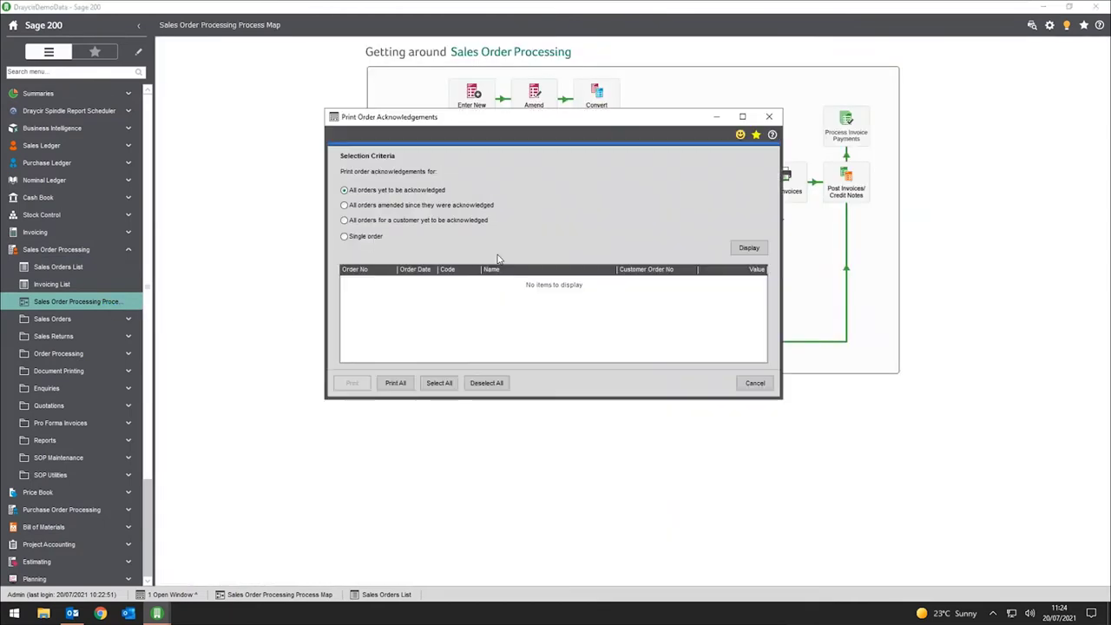
click(366, 237)
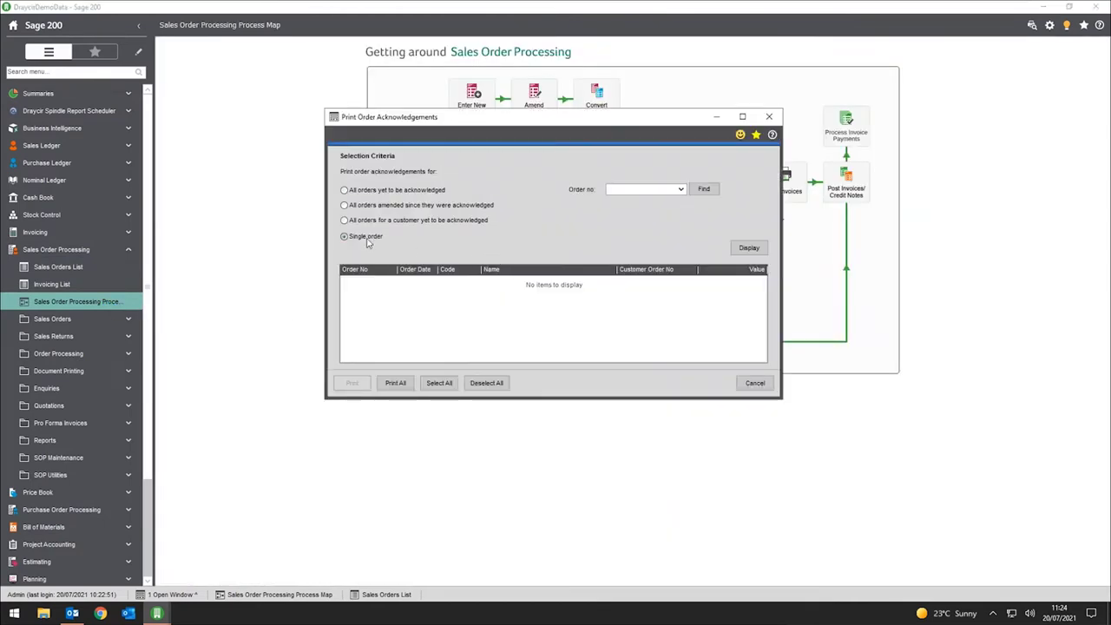
click(682, 190)
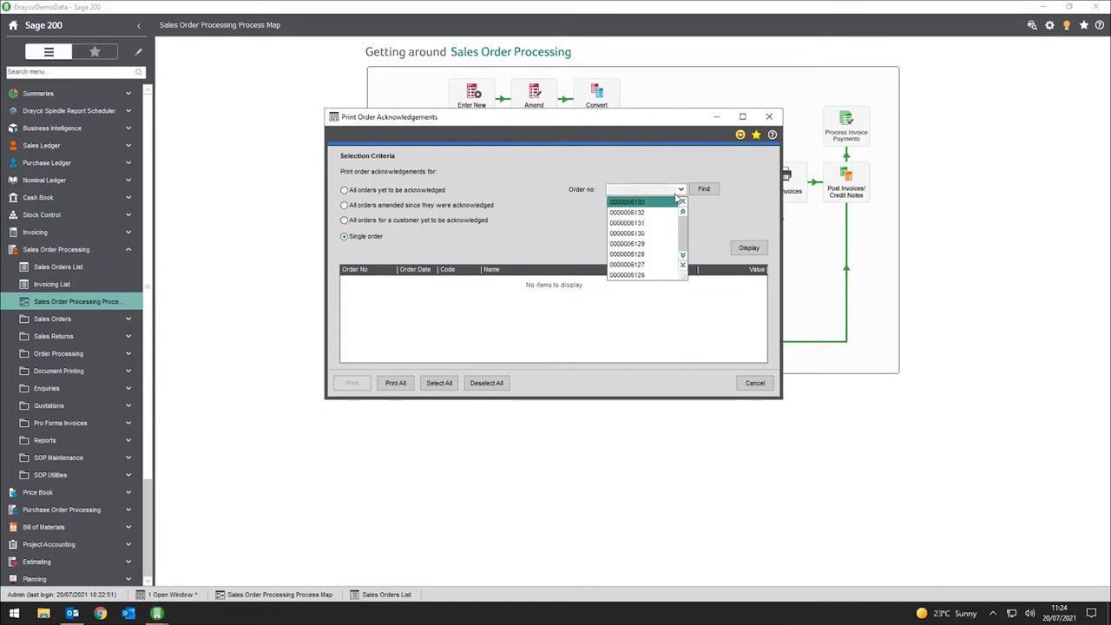
click(669, 203)
click(750, 248)
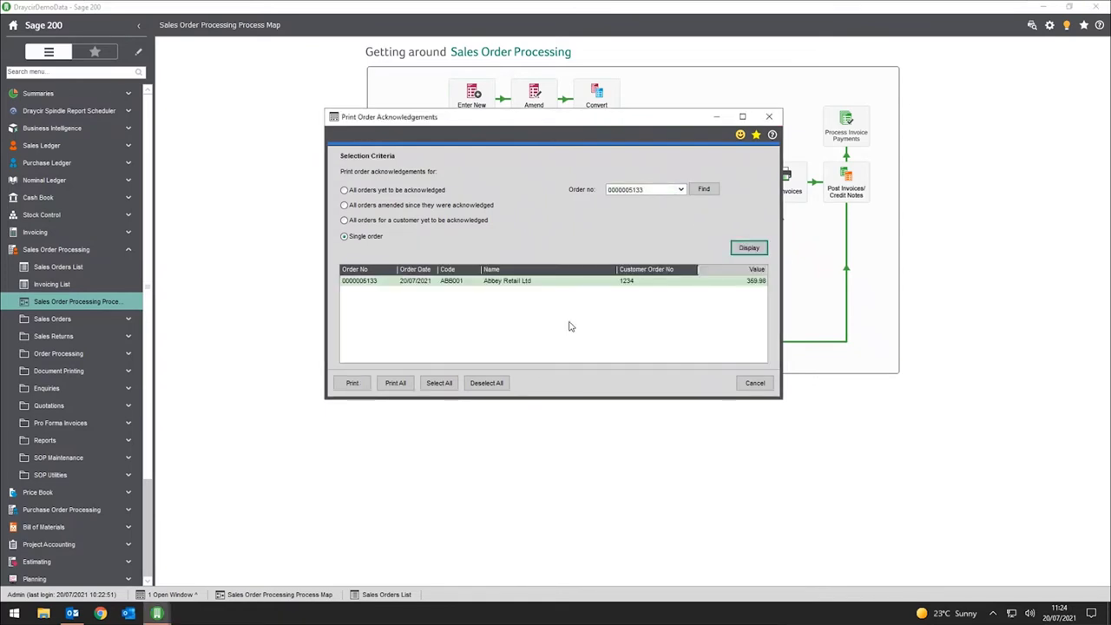
Print the order acknowledgement to the Spindle Pro Auto printer
click(360, 383)
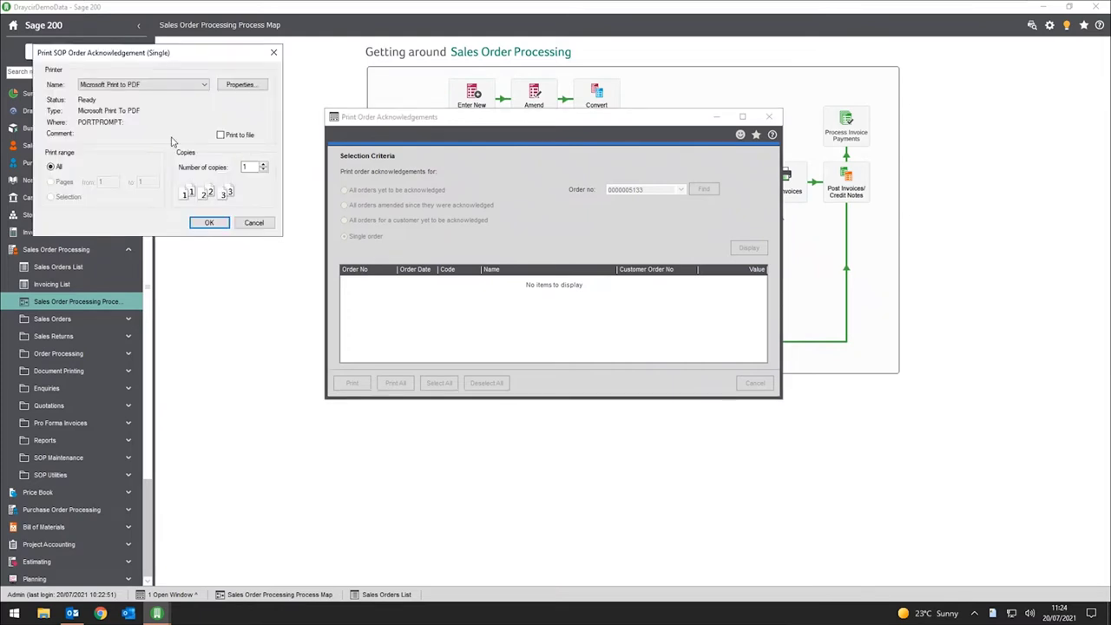
click(178, 85)
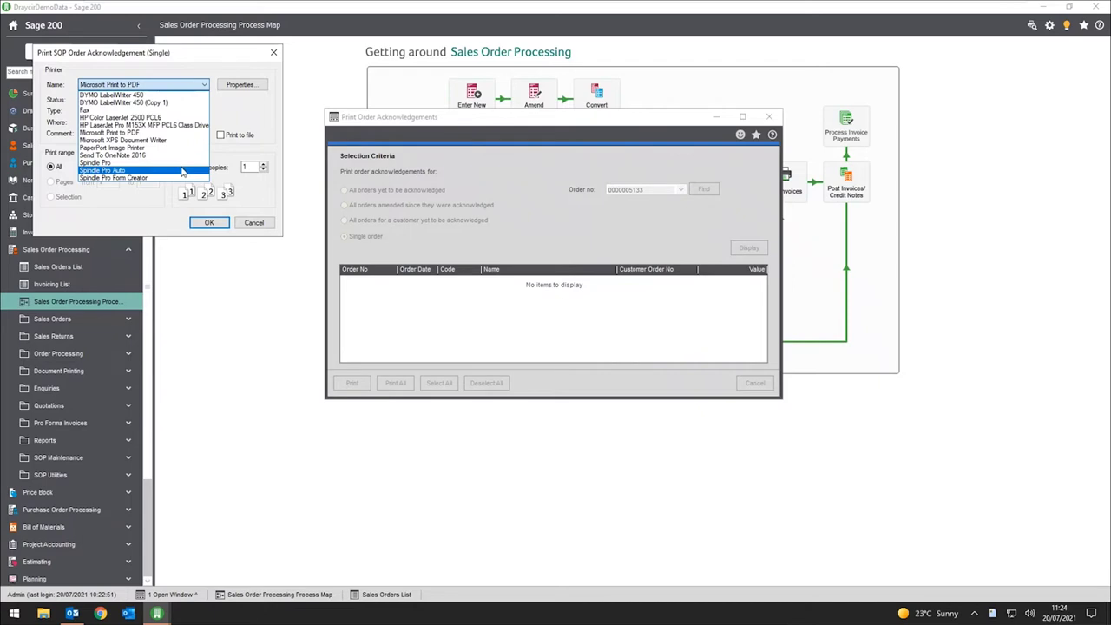
click(181, 171)
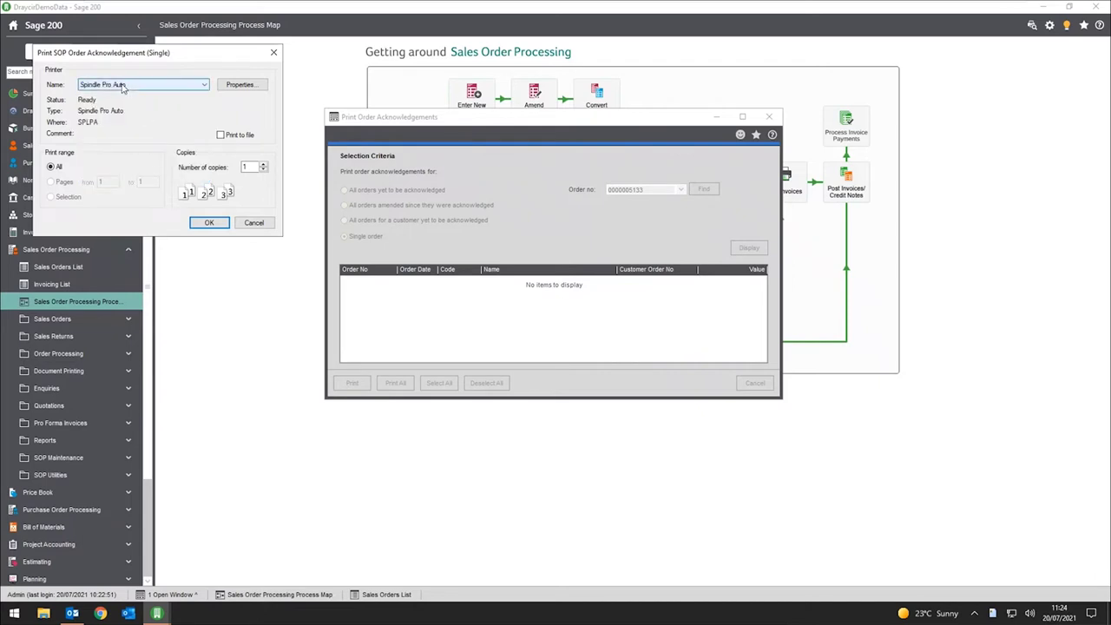
click(209, 223)
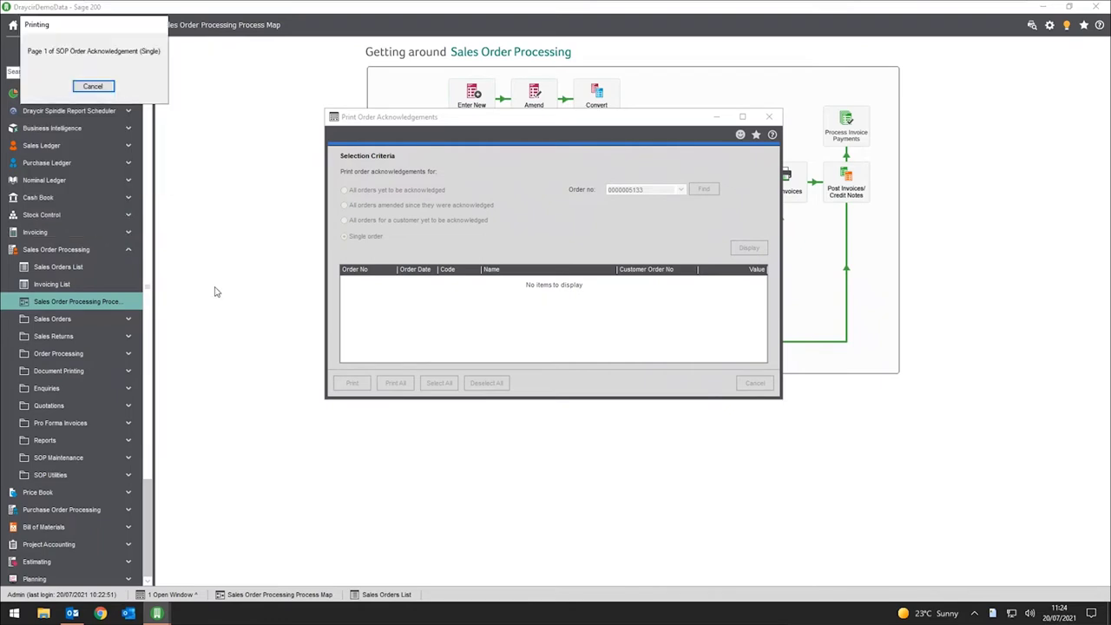
Allow Spindle 10 minutes of Outlook access, then maximize Outlook and show the Drafts folder
click(72, 614)
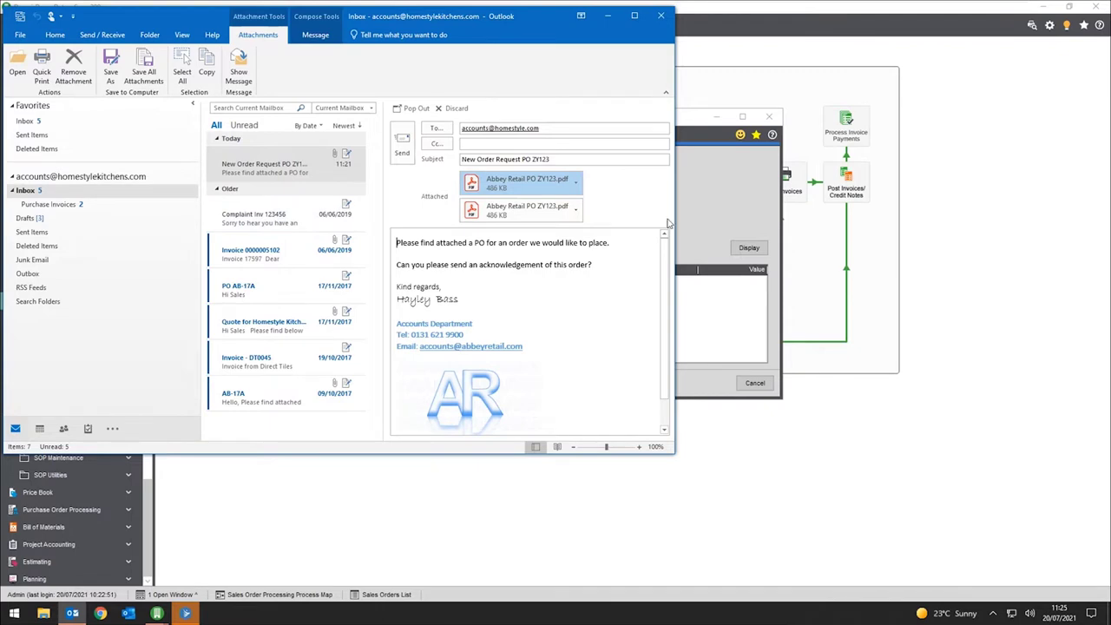
click(187, 614)
drag(580, 161, 763, 145)
click(284, 253)
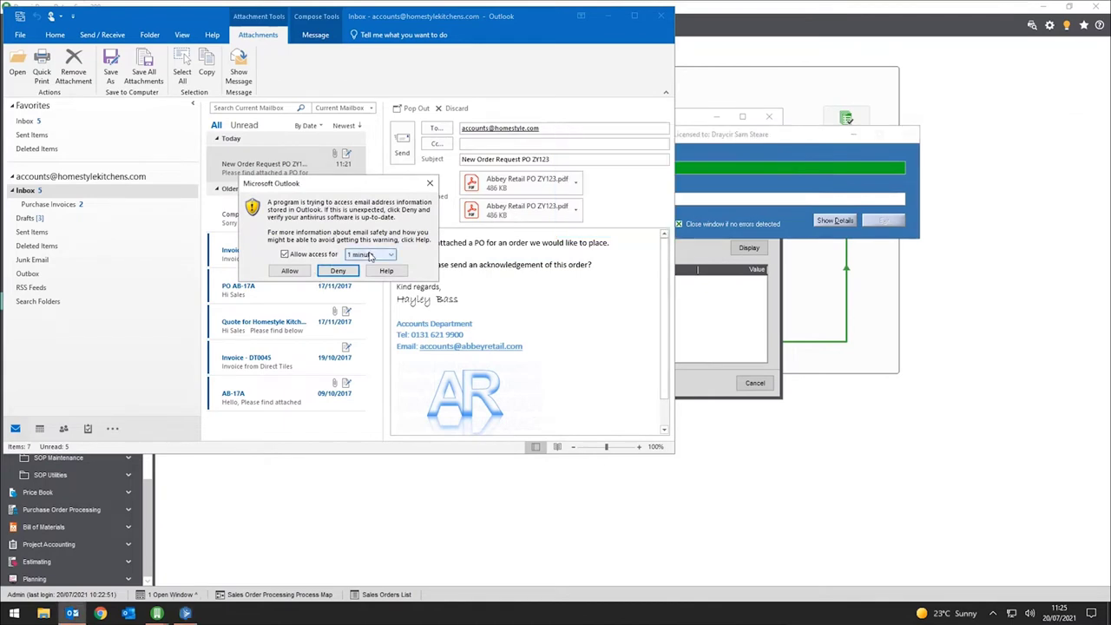
click(371, 255)
click(364, 287)
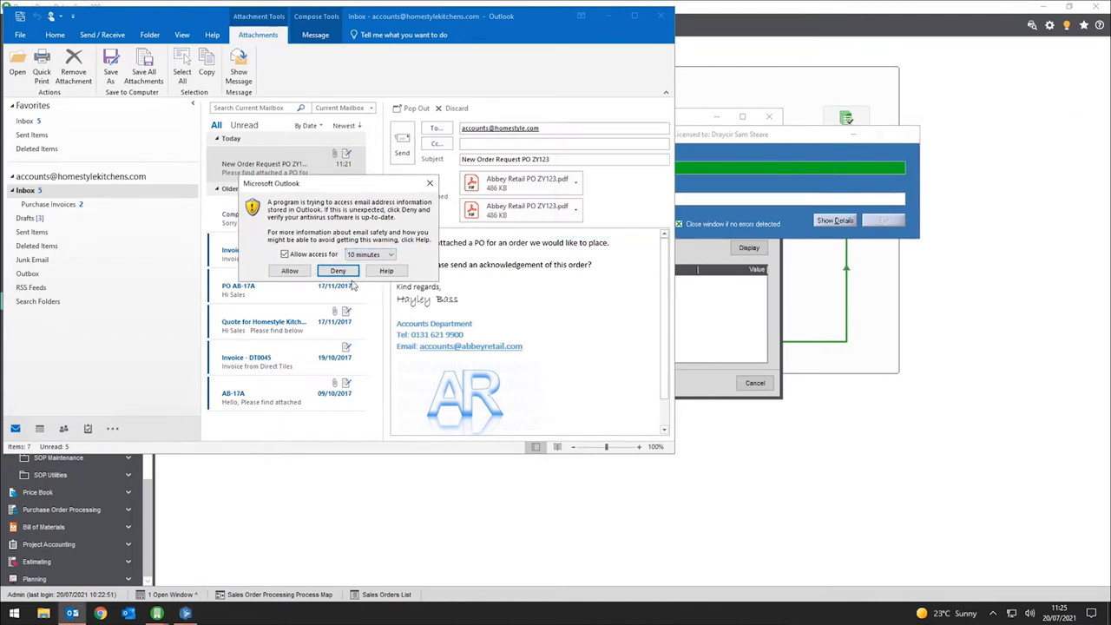
click(298, 271)
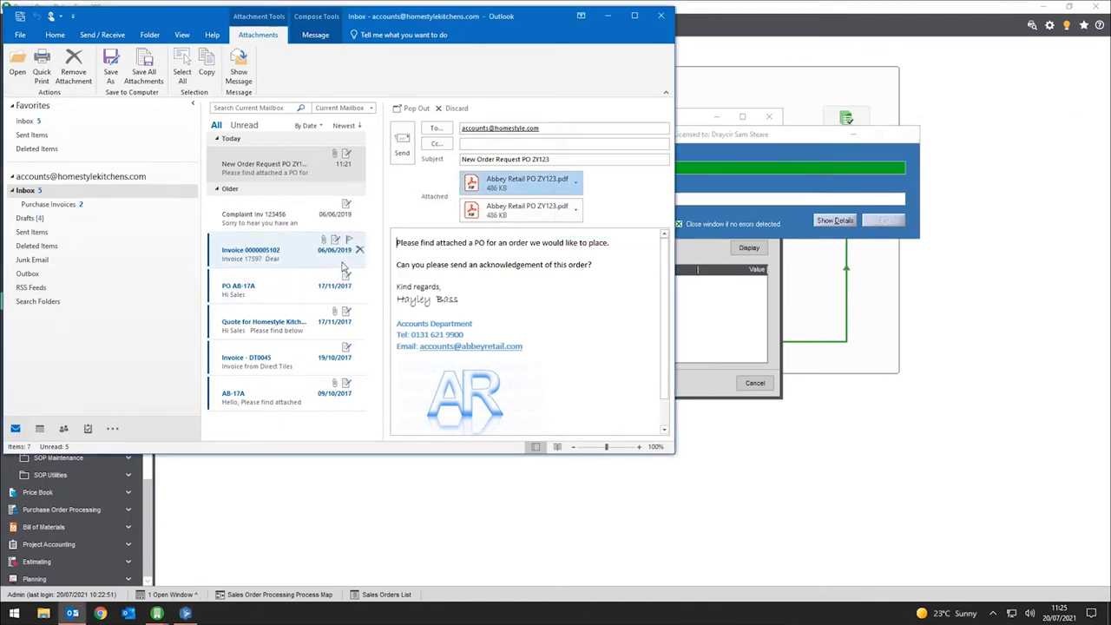
click(634, 16)
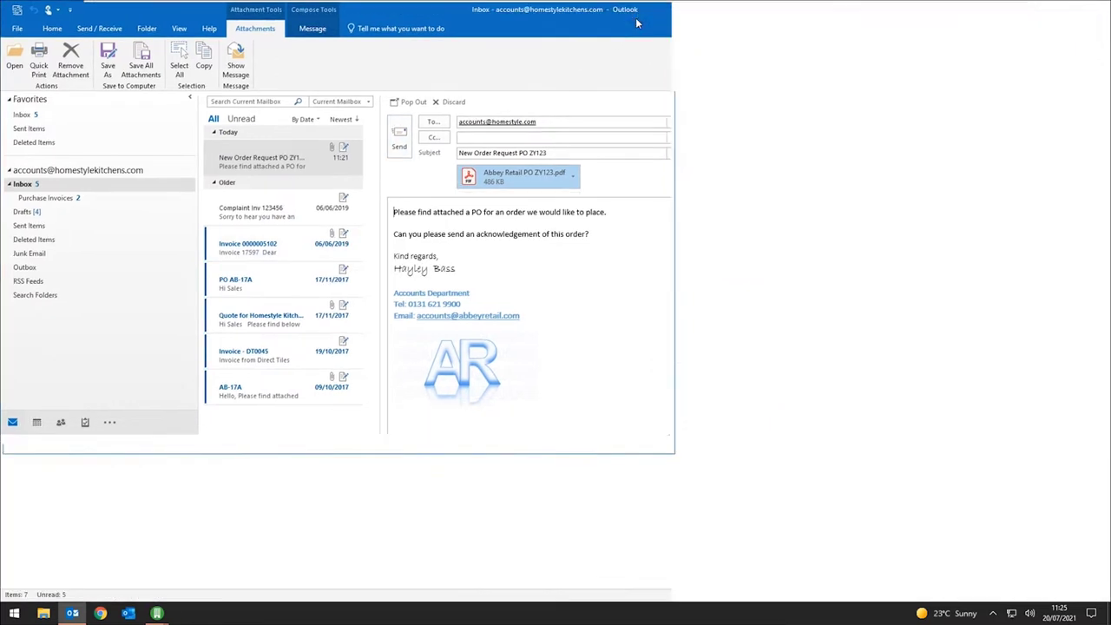
click(88, 211)
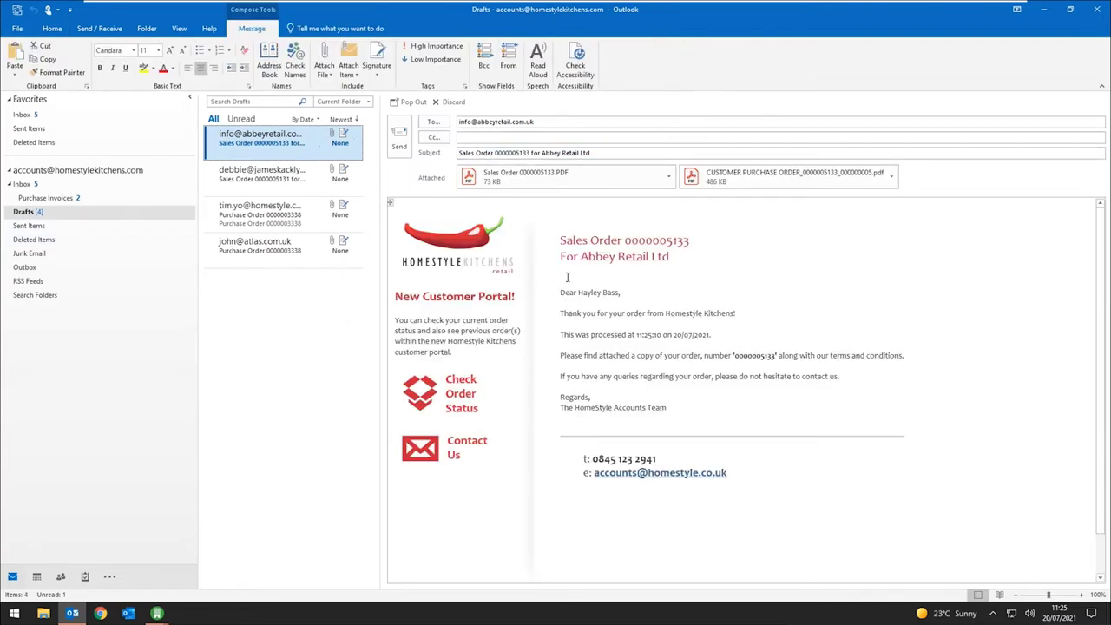
click(479, 237)
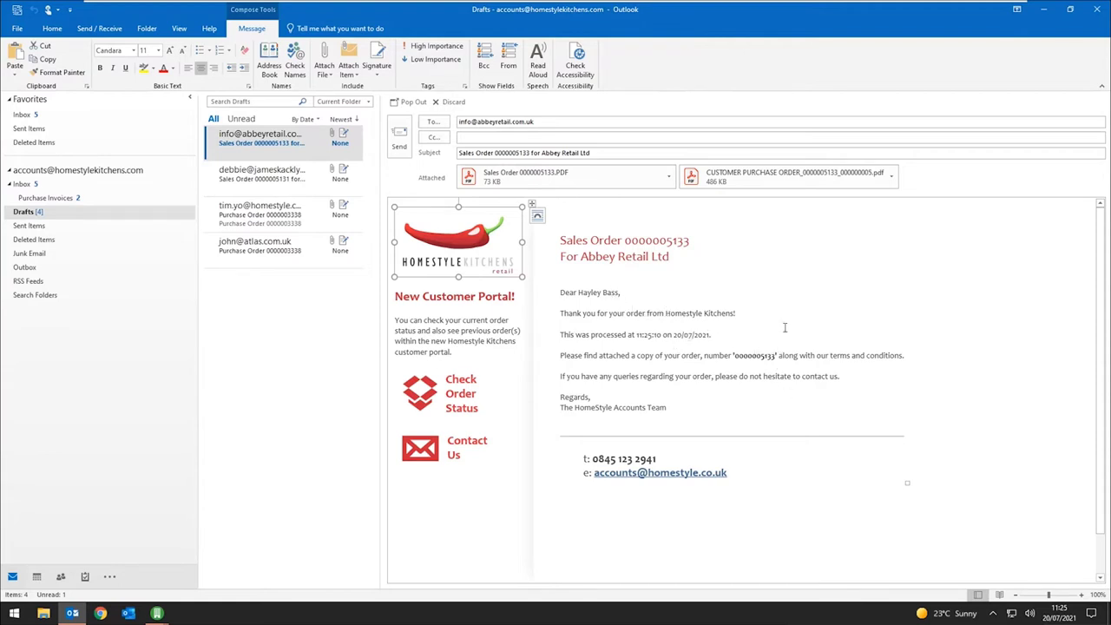
double_click(793, 174)
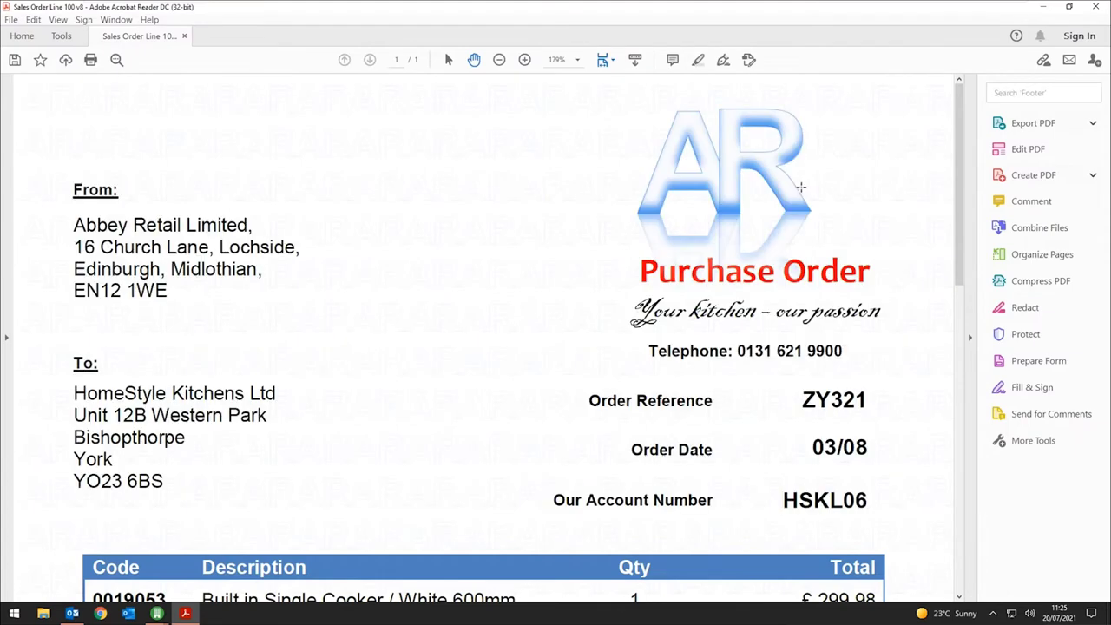
scroll(800, 191, down, 10)
scroll(796, 196, up, 10)
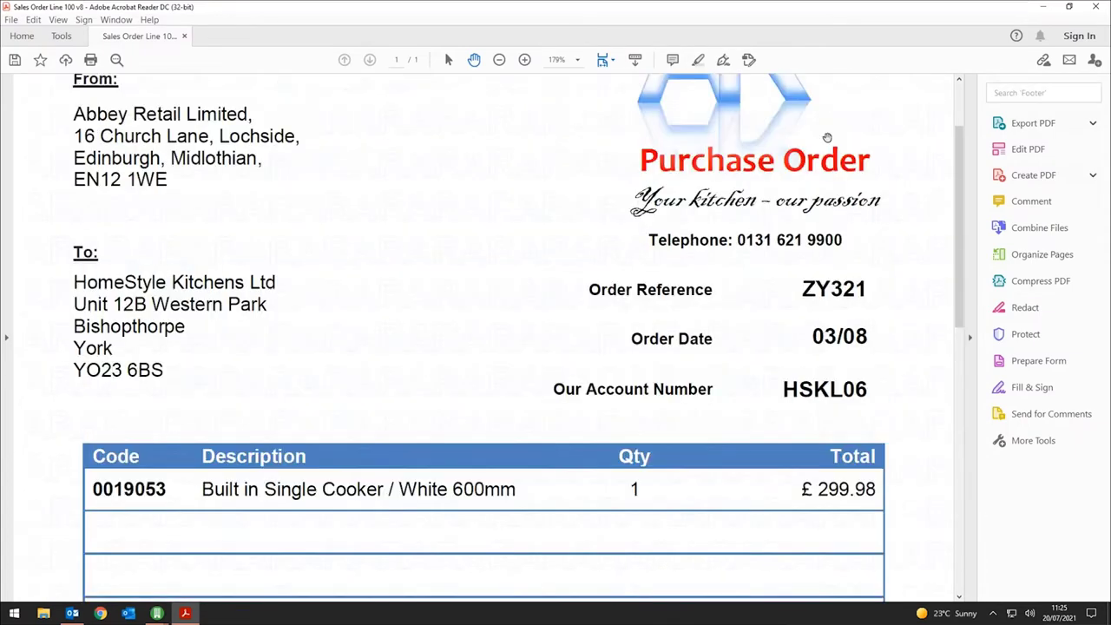
click(1092, 8)
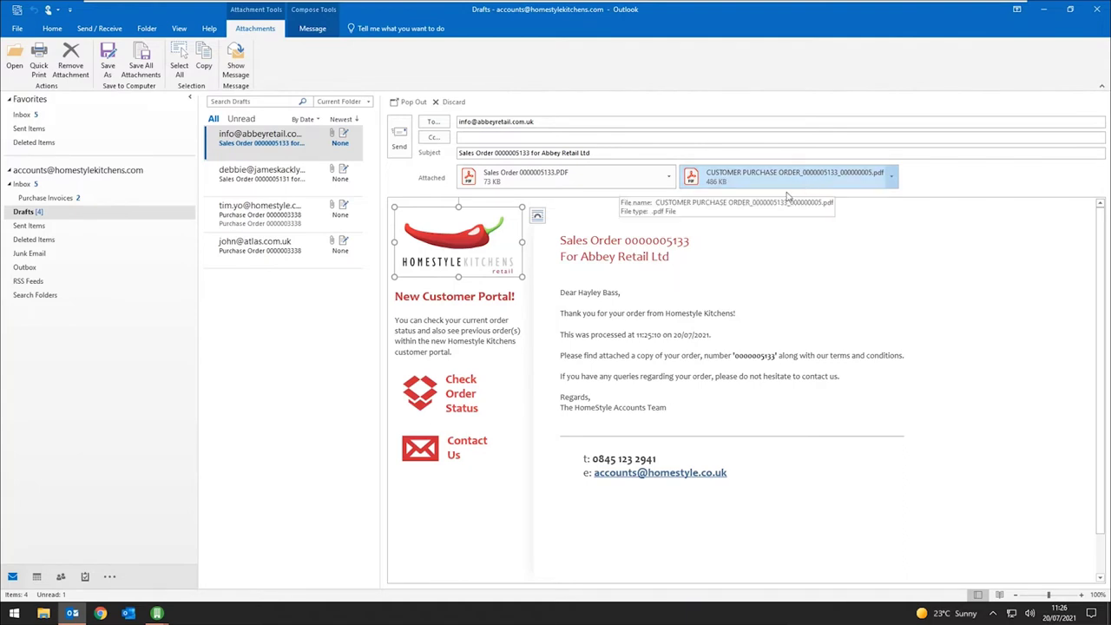
Open the Sales Order PDF attachment in Acrobat and read through both pages of the acknowledgement
click(632, 176)
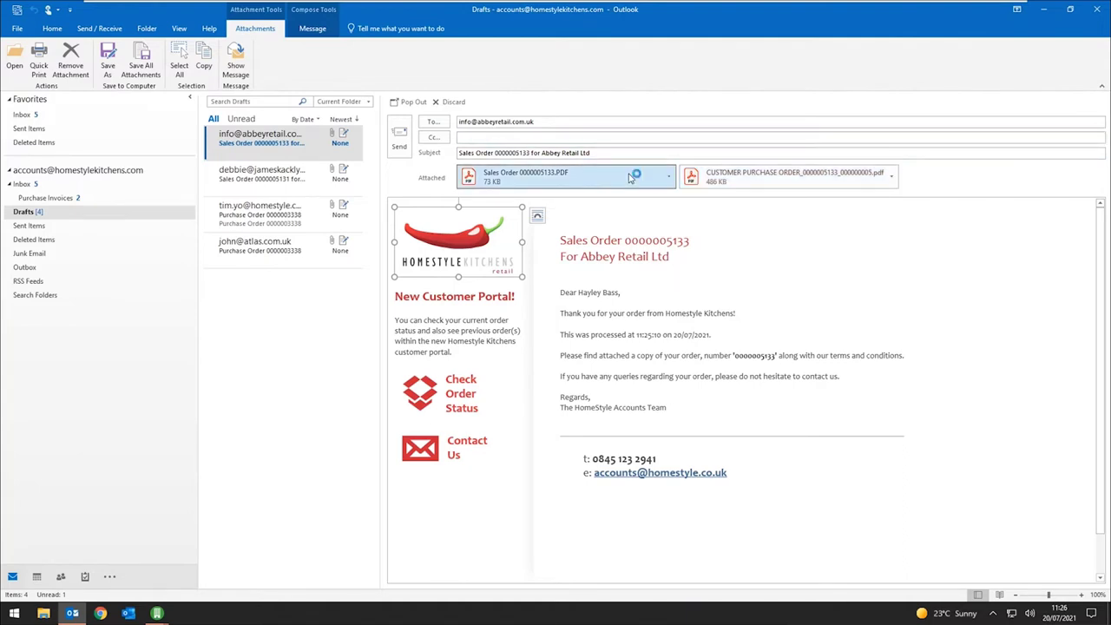
double_click(630, 178)
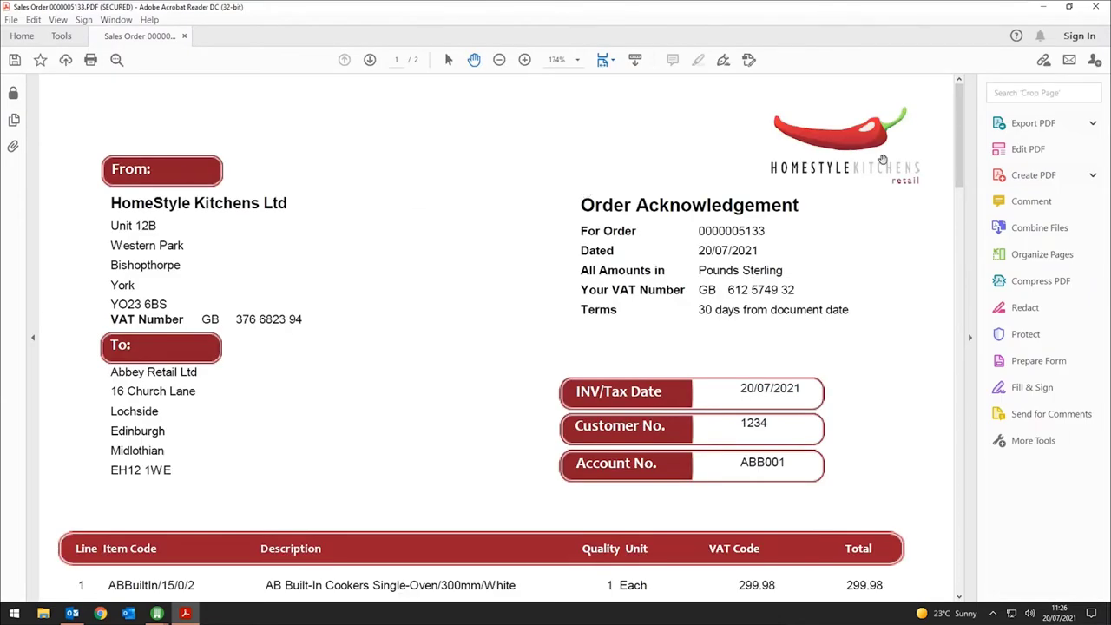
scroll(880, 157, down, 1)
scroll(848, 133, down, 10)
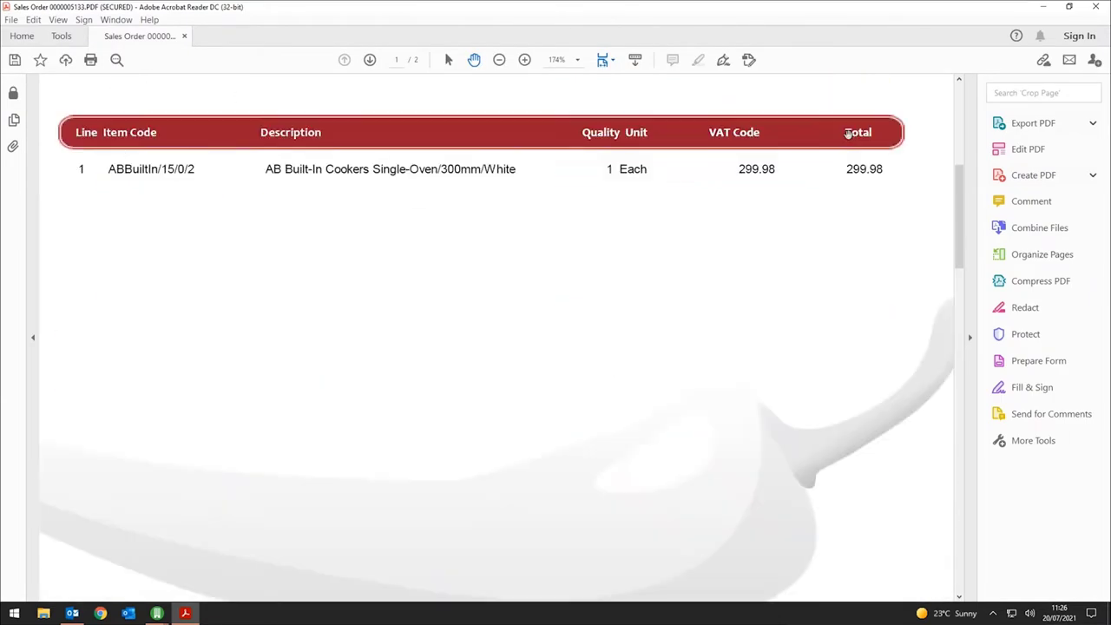
scroll(656, 328, down, 10)
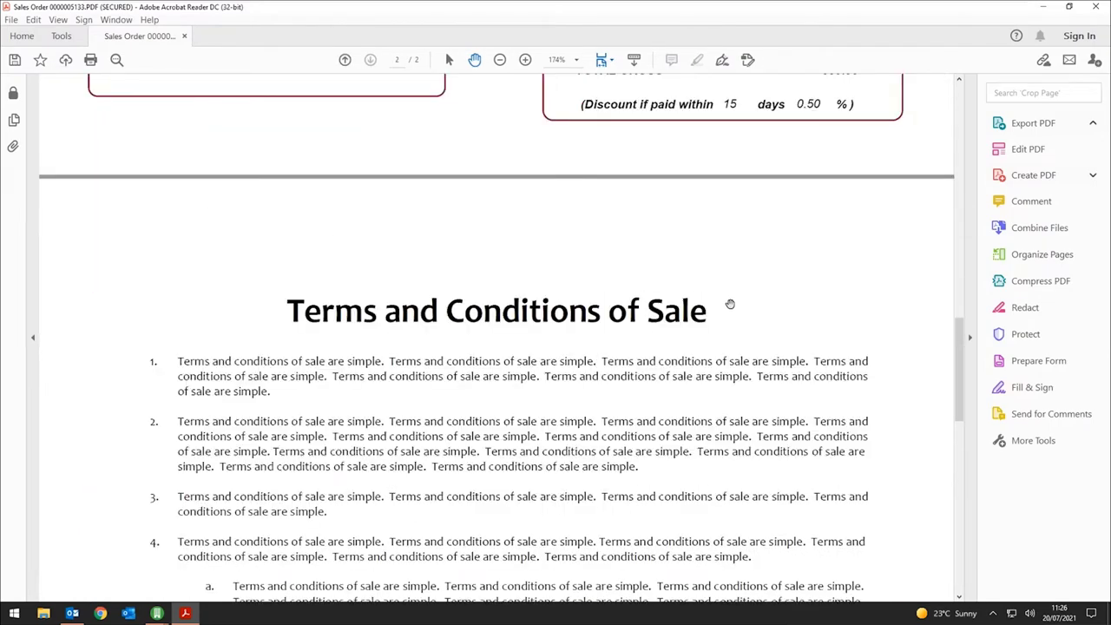
scroll(747, 302, up, 15)
scroll(761, 299, up, 5)
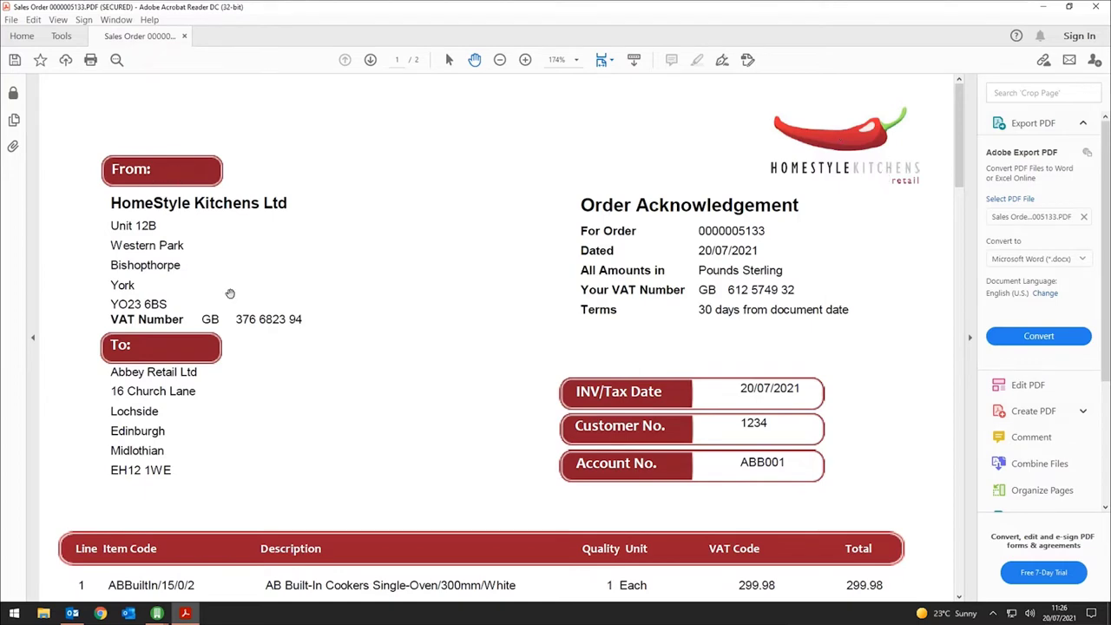
scroll(521, 408, down, 4)
scroll(587, 437, down, 6)
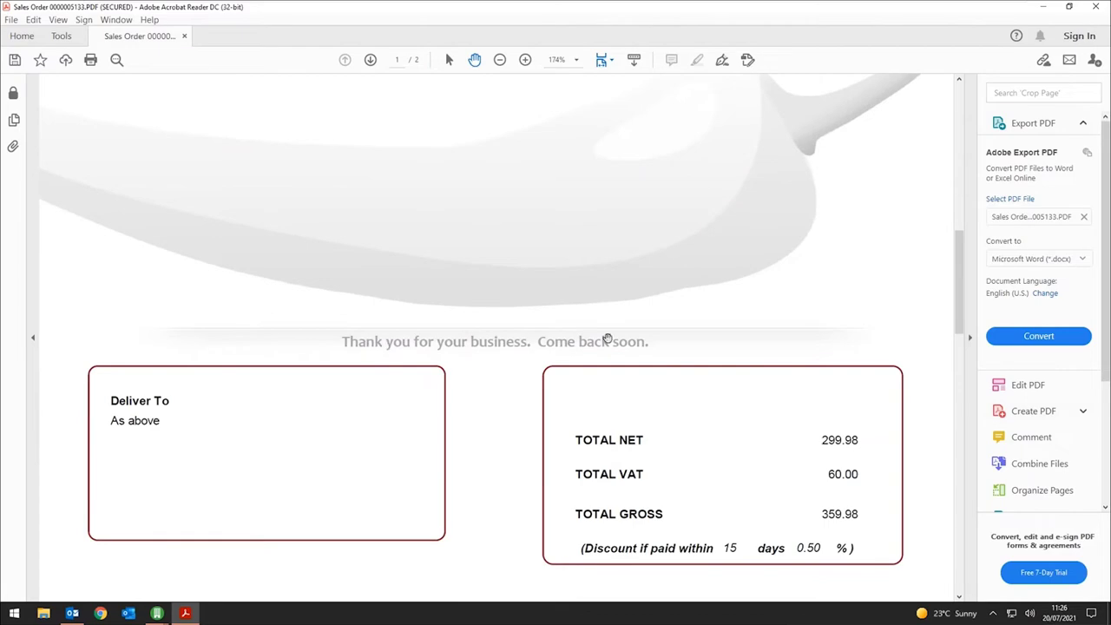
scroll(701, 295, up, 2)
scroll(700, 291, up, 10)
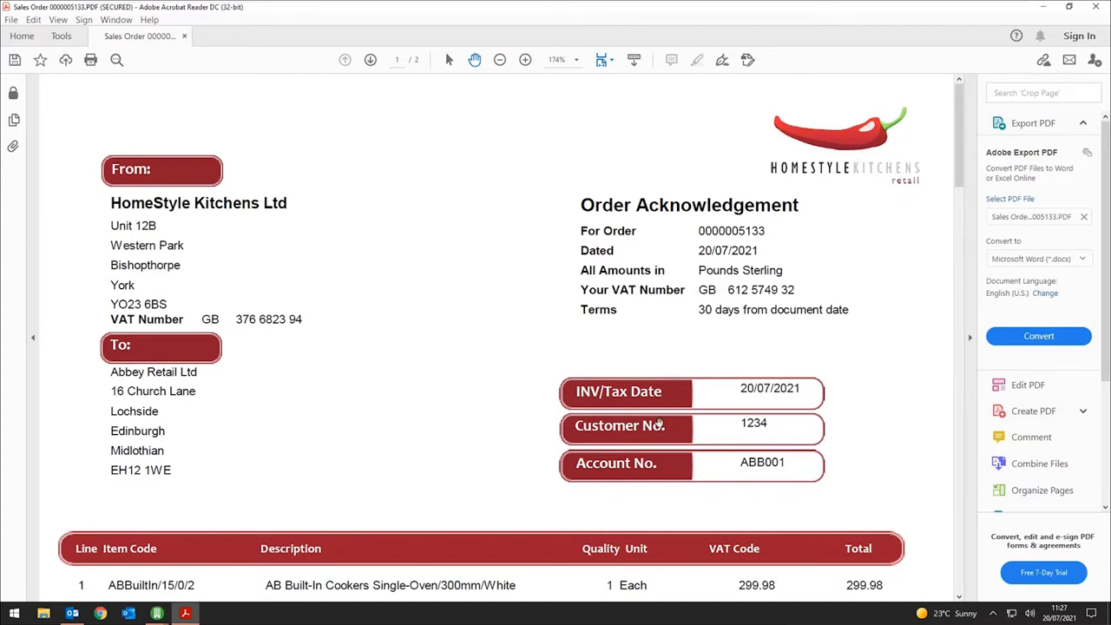
click(72, 613)
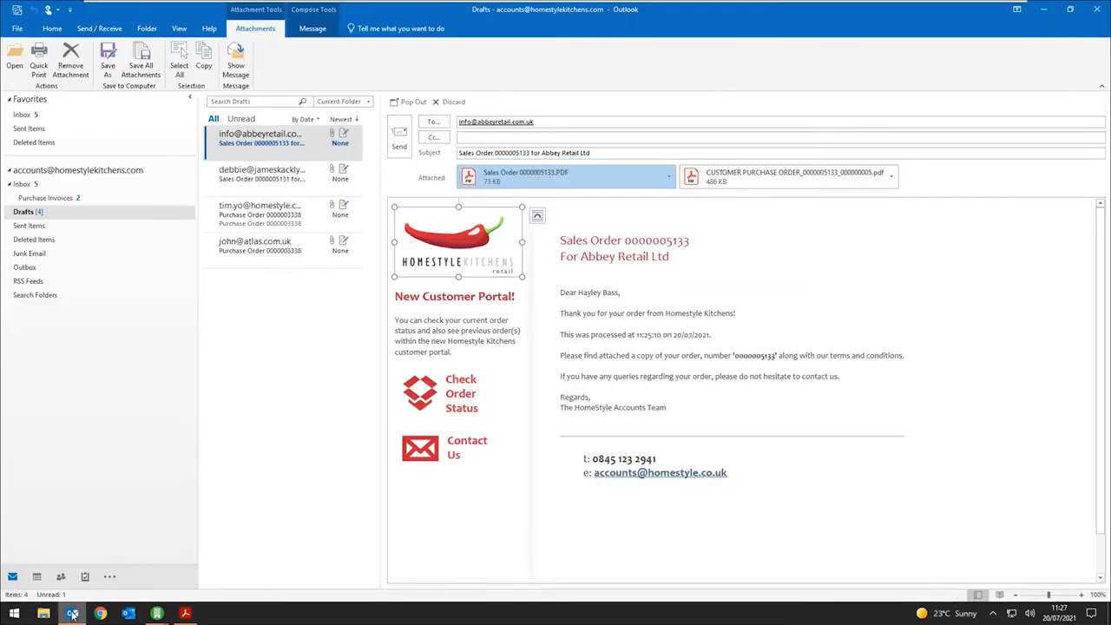
click(280, 187)
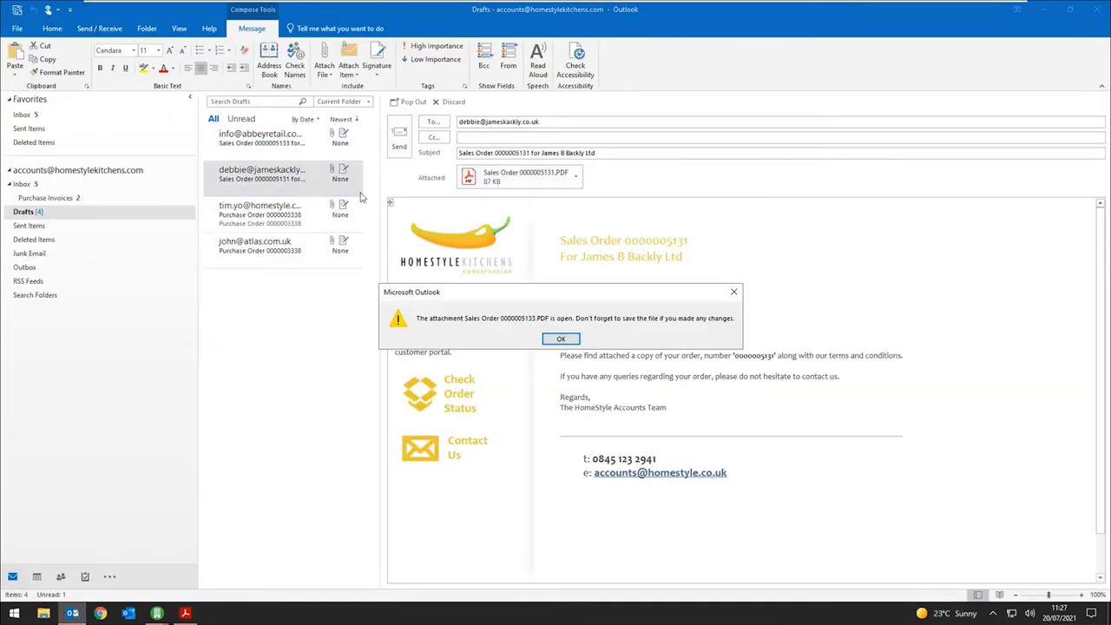
click(554, 341)
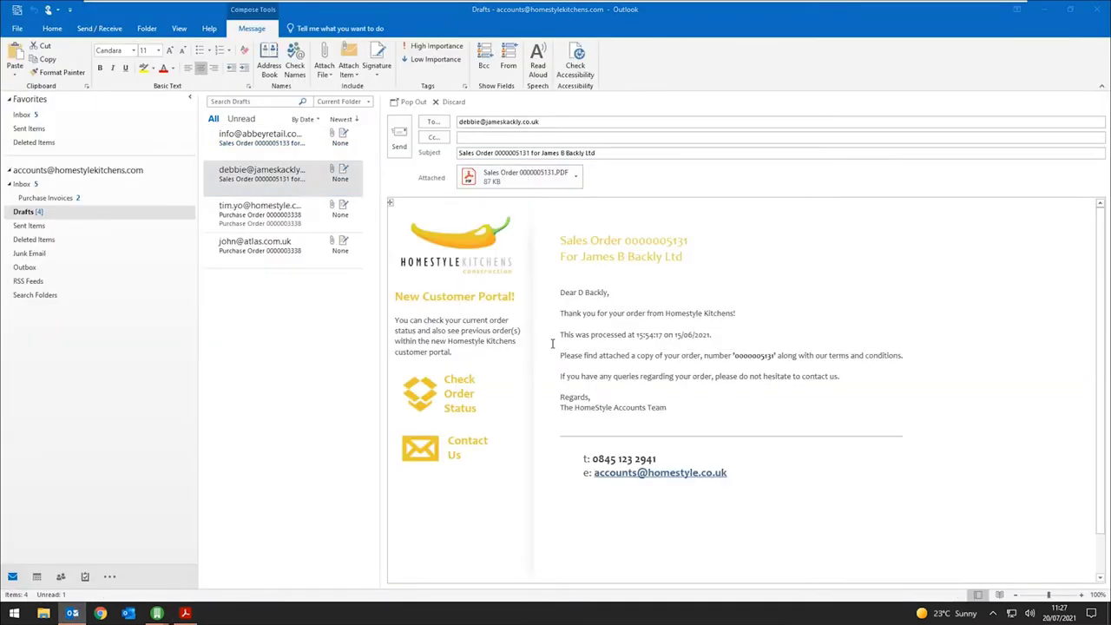
double_click(534, 178)
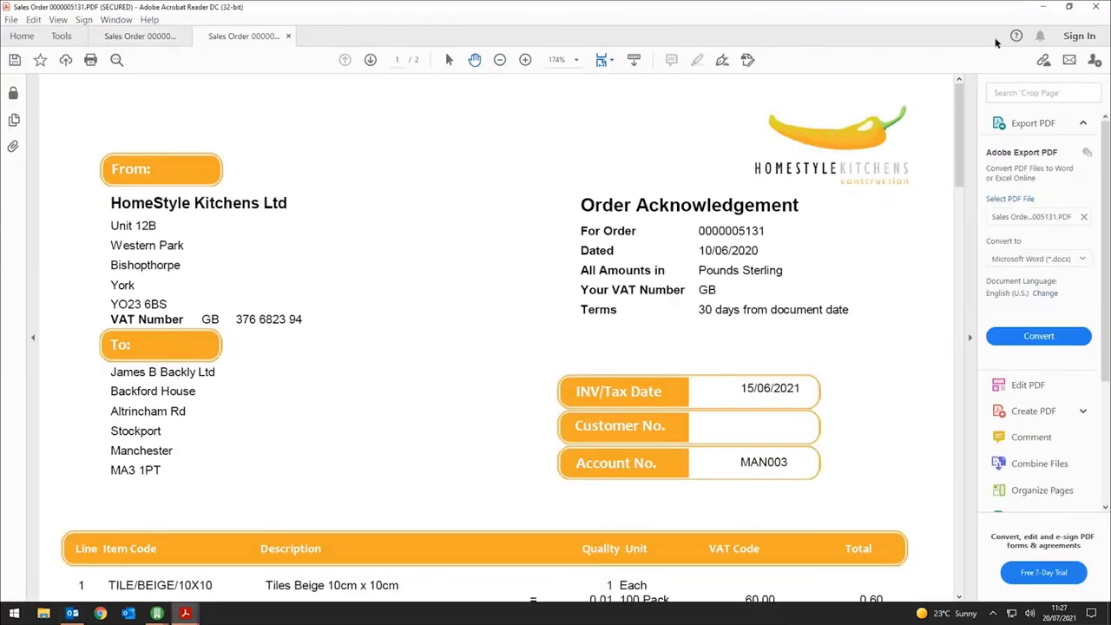
click(1044, 7)
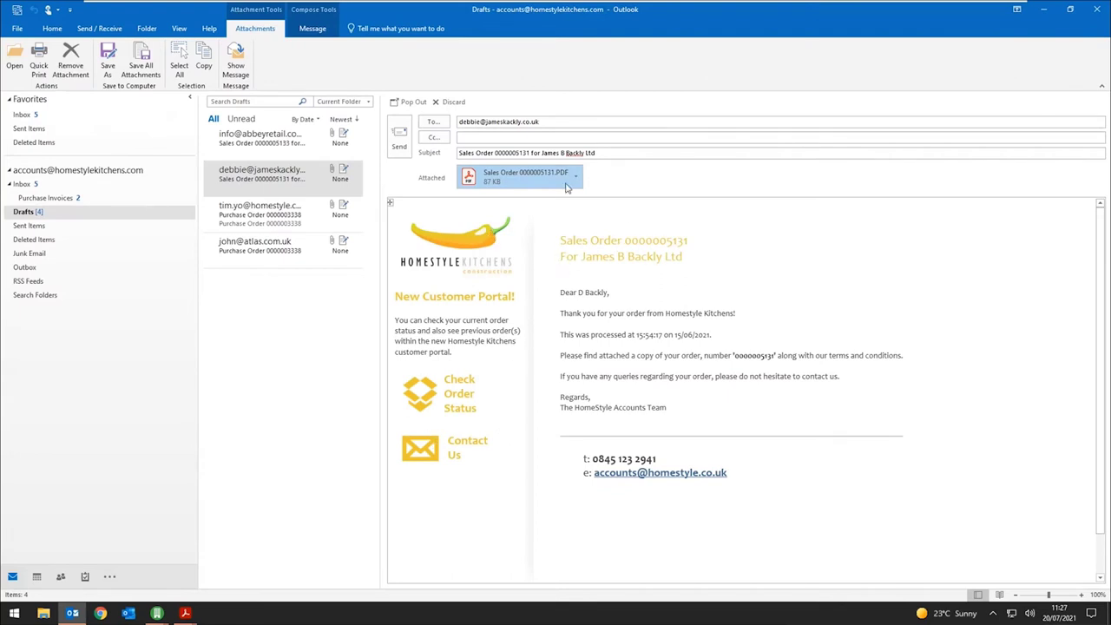
mouse_move(185, 611)
click(279, 560)
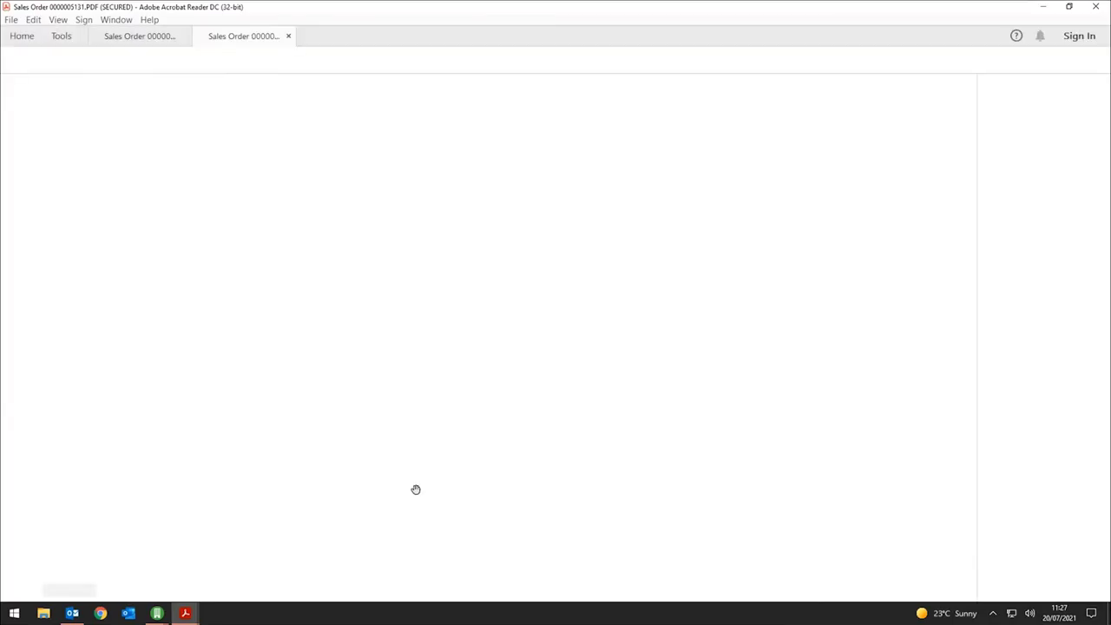
scroll(634, 260, down, 10)
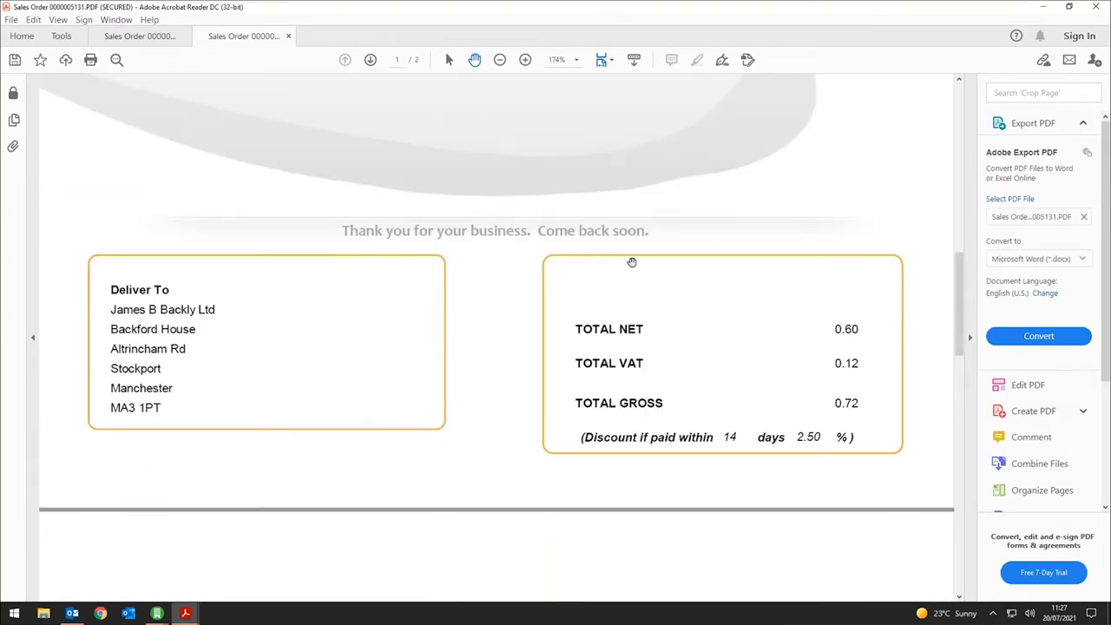
scroll(629, 264, down, 3)
scroll(668, 335, up, 6)
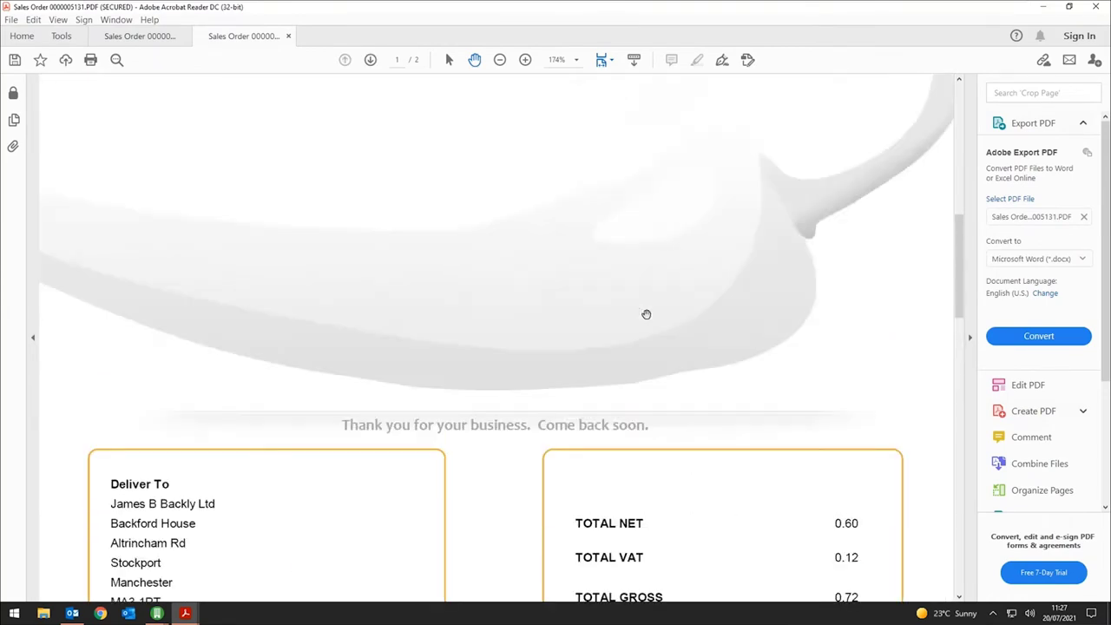
scroll(646, 314, up, 12)
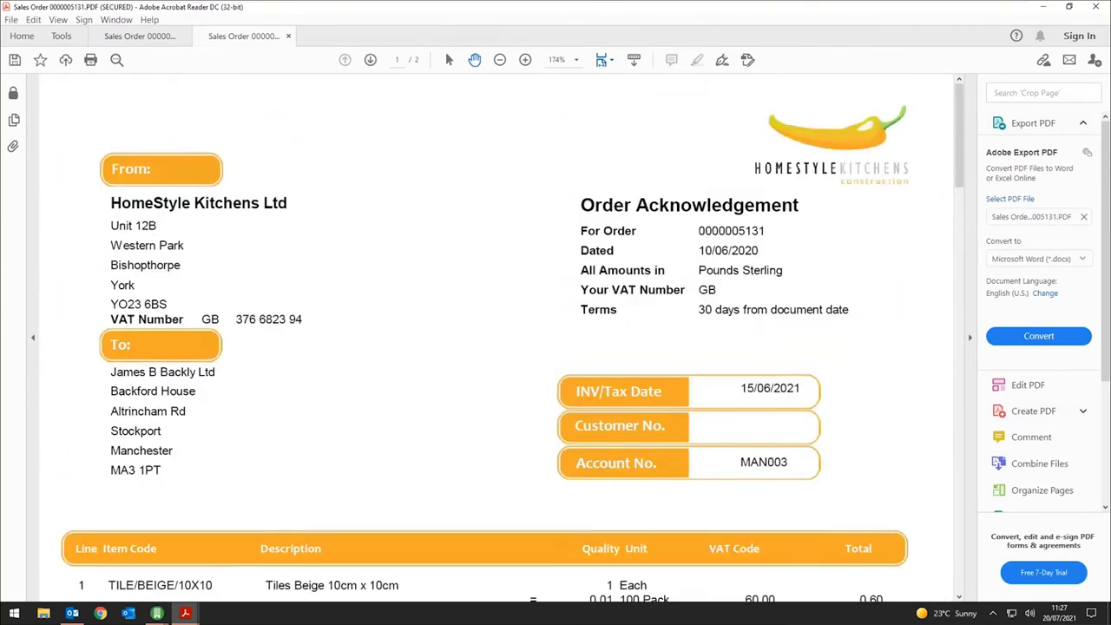
click(288, 36)
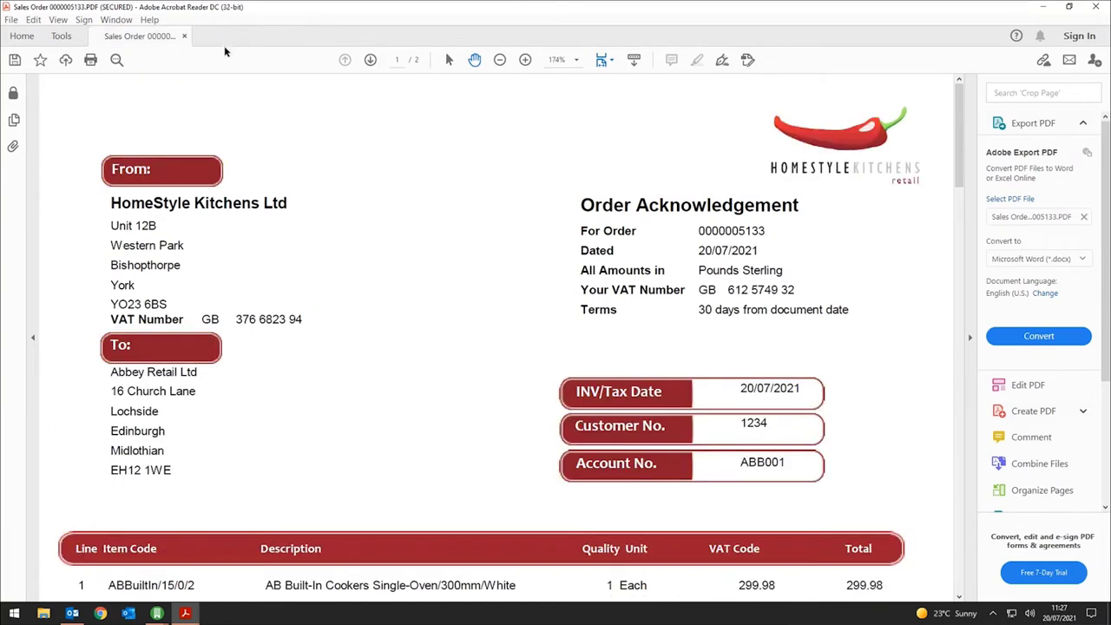
Review both pages of Sales Order 0000005133.PDF, including the Terms and Conditions, then close Acrobat Reader
scroll(829, 239, down, 10)
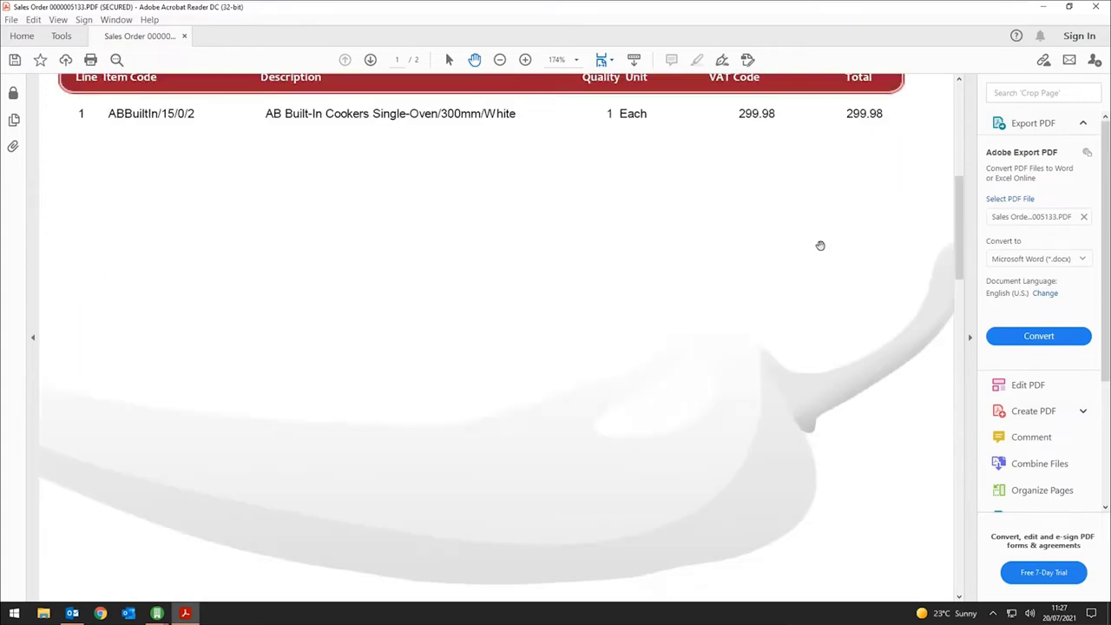
scroll(823, 248, down, 10)
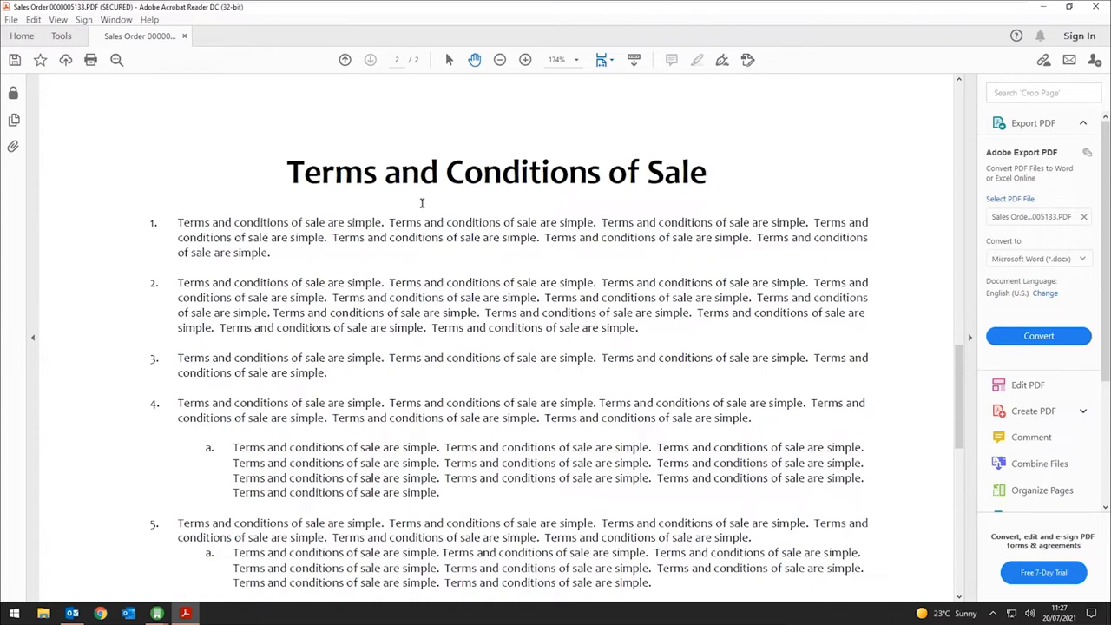
scroll(546, 174, up, 7)
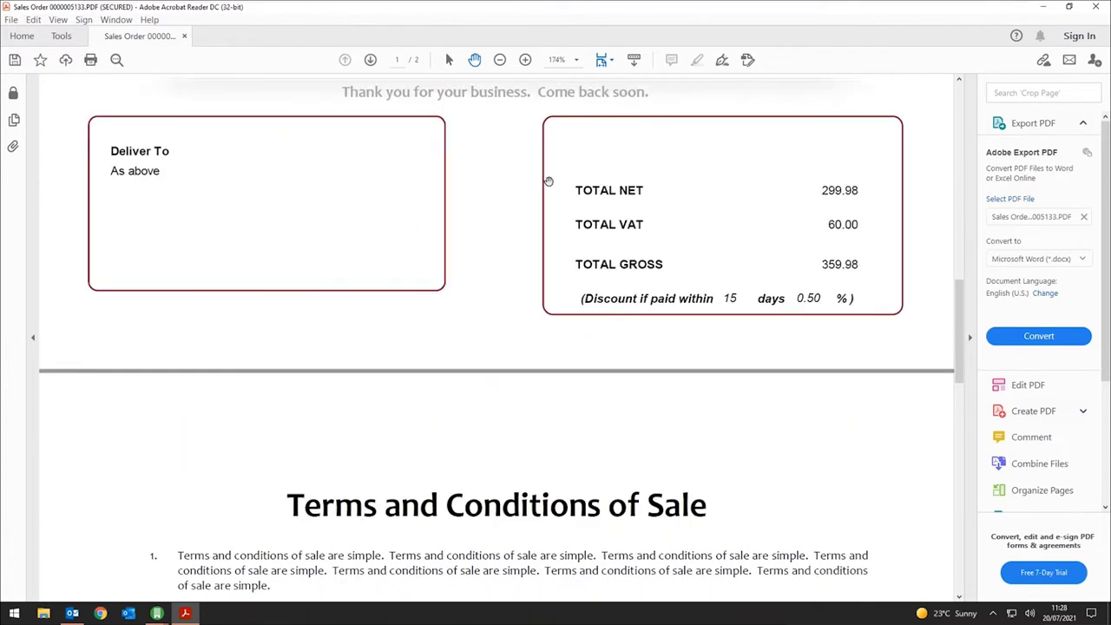
scroll(549, 183, down, 6)
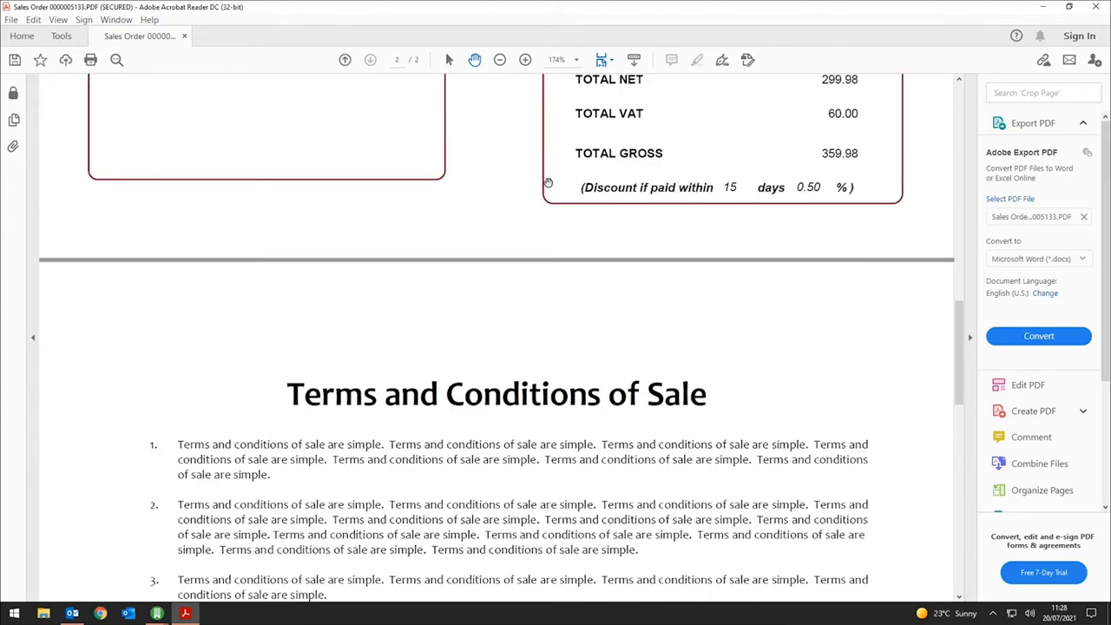
scroll(548, 183, down, 6)
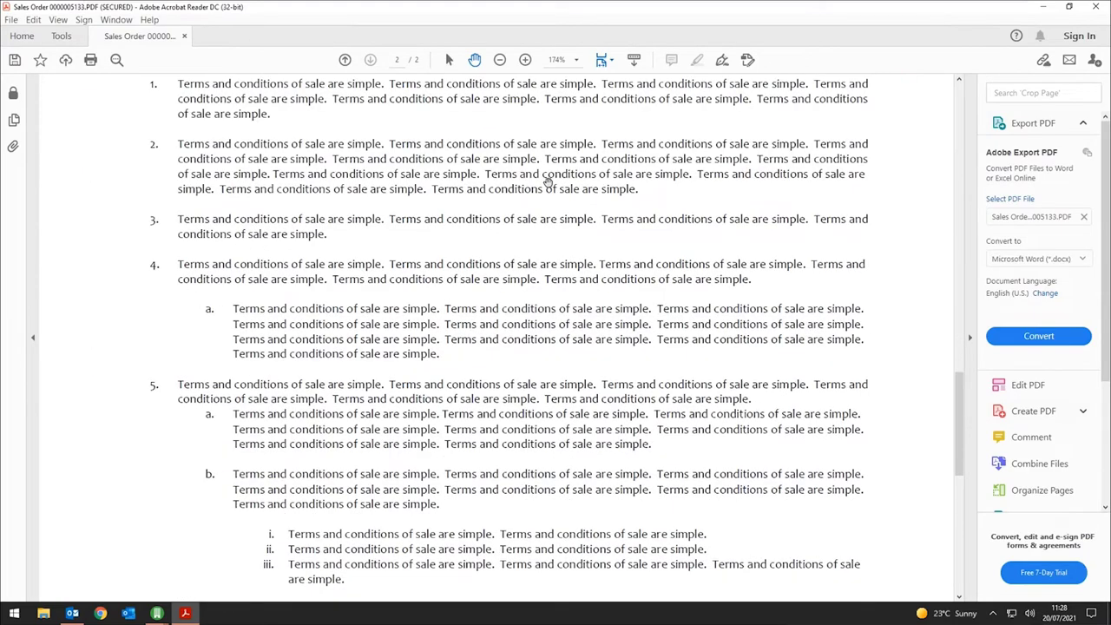
scroll(547, 182, down, 4)
scroll(547, 183, down, 9)
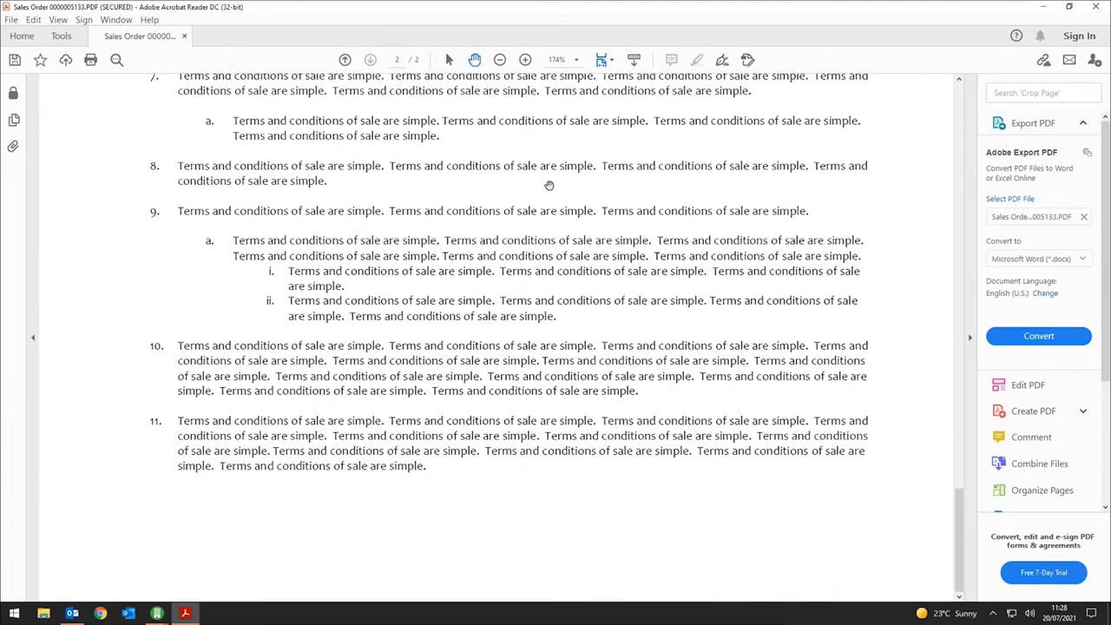
scroll(547, 180, up, 3)
scroll(547, 180, up, 10)
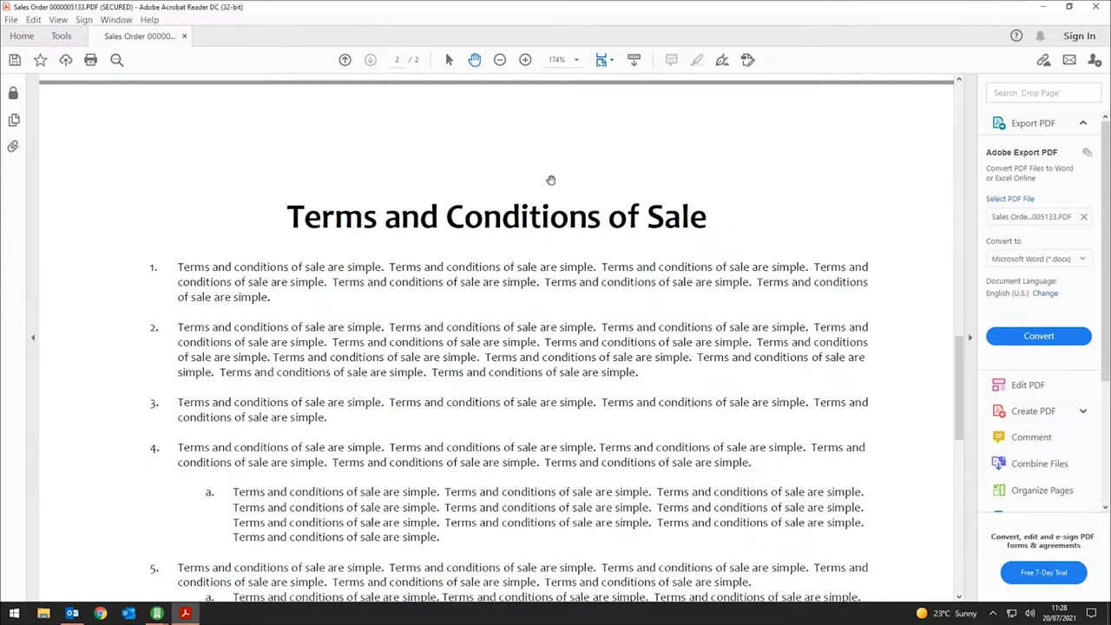
scroll(595, 232, up, 6)
scroll(600, 235, up, 5)
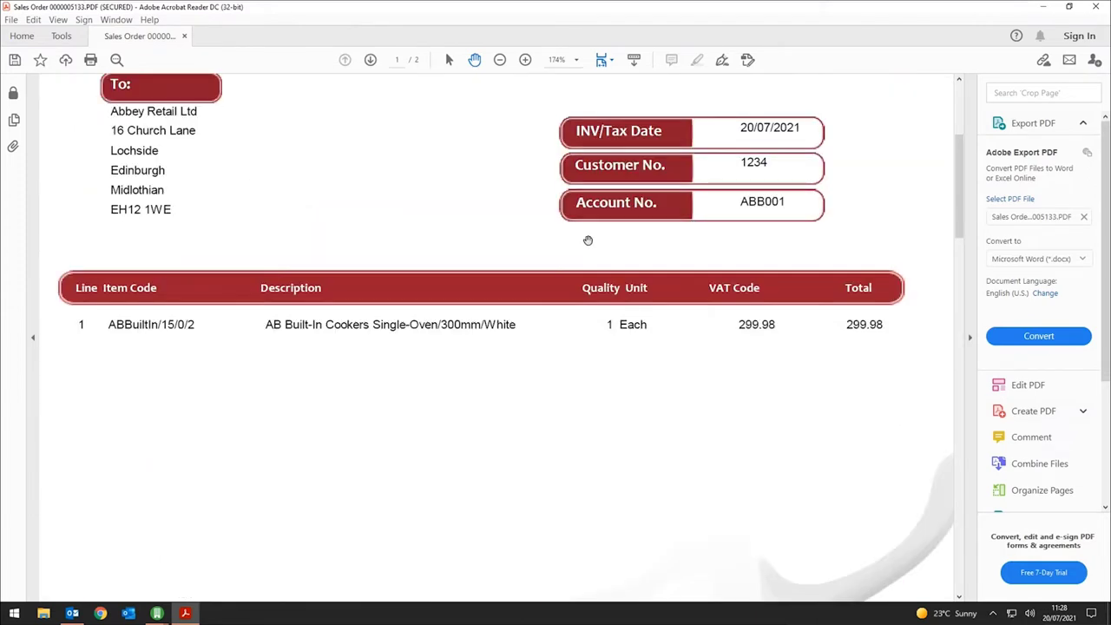
scroll(598, 235, up, 3)
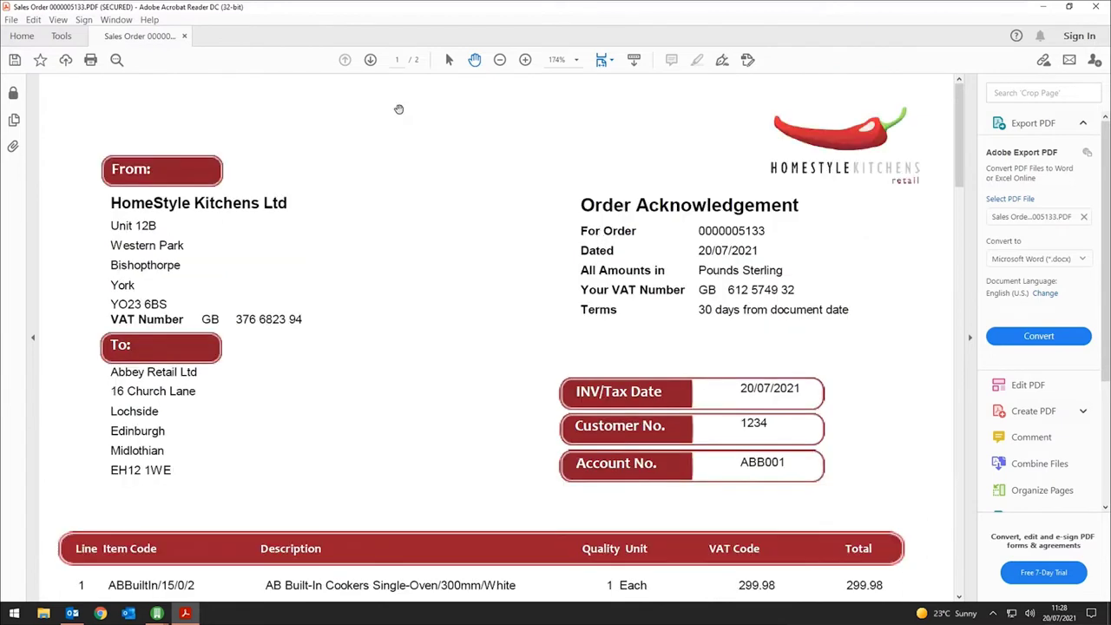
click(1096, 7)
Check the Abbey Retail order draft, then close Sage 200's order acknowledgement printing form
click(242, 154)
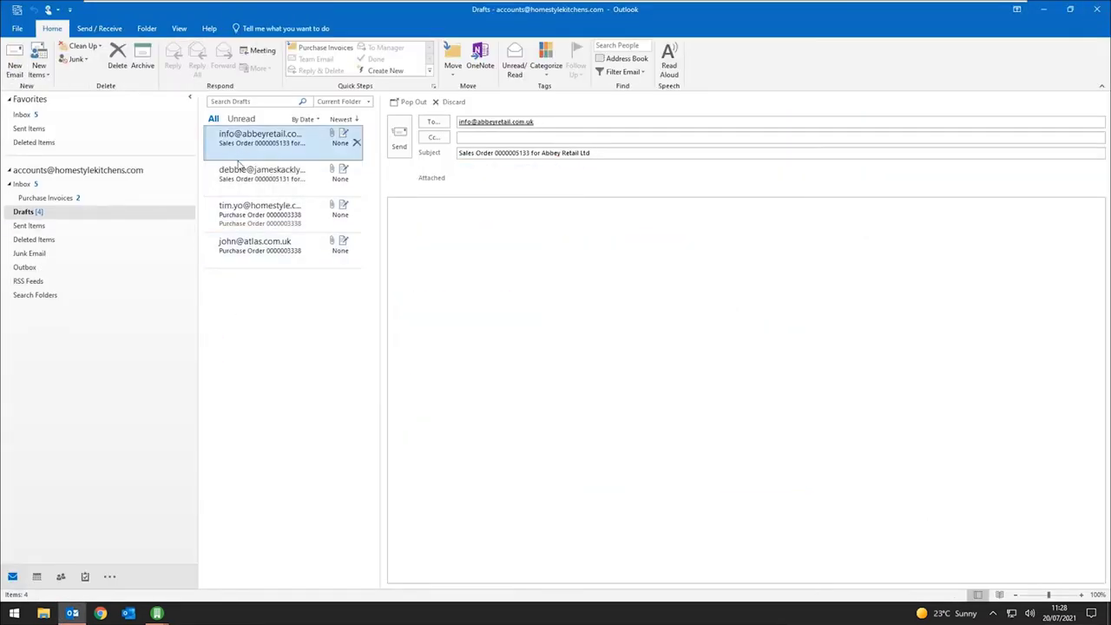
click(1046, 11)
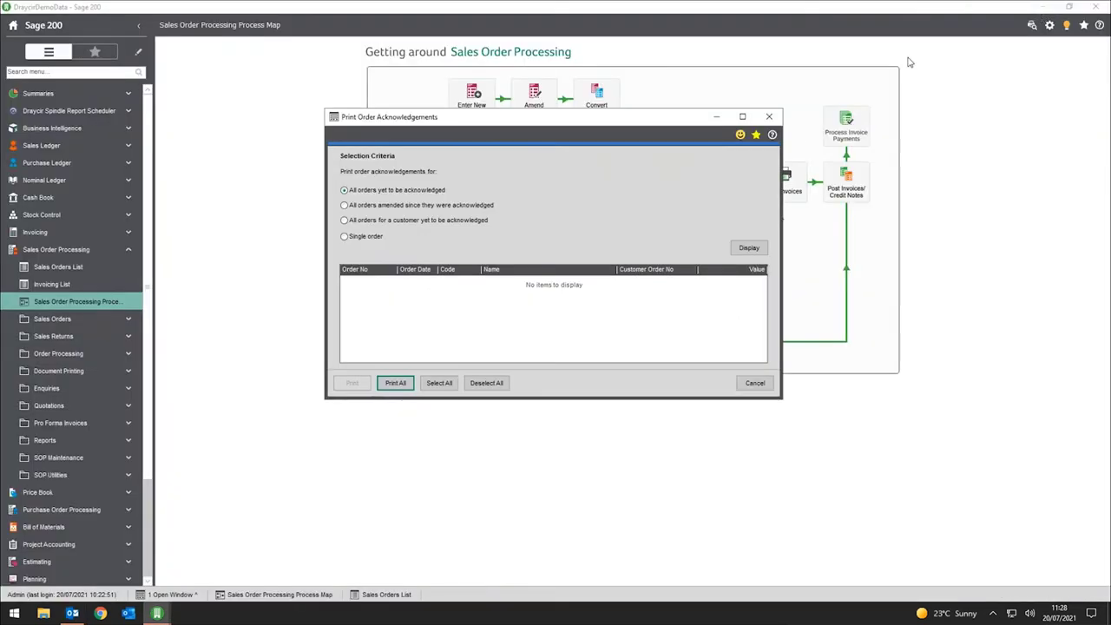
click(775, 117)
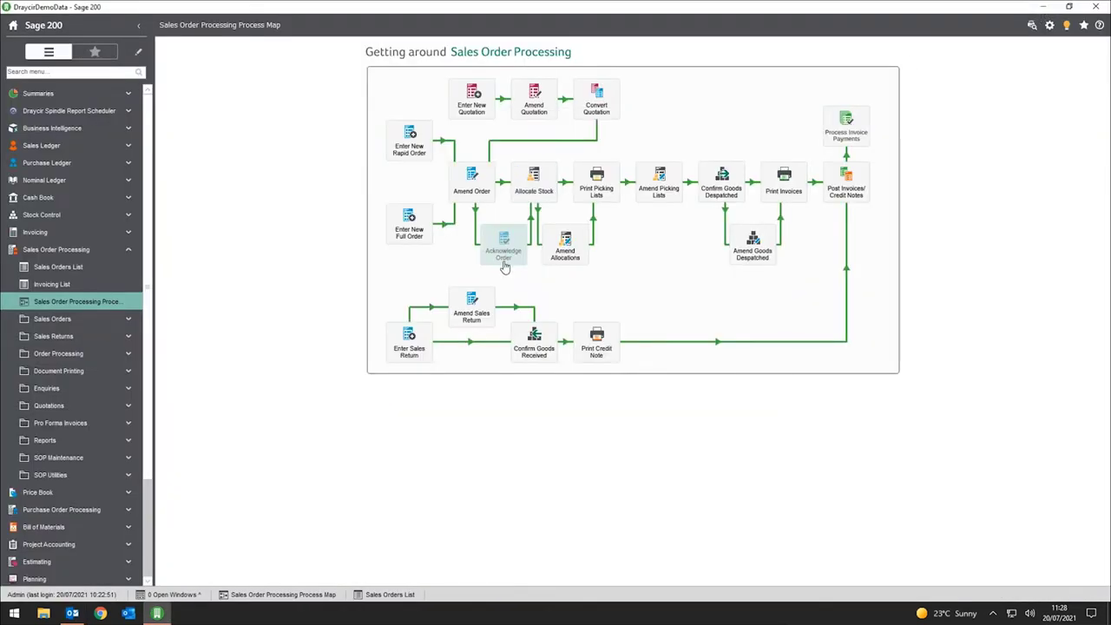
click(599, 182)
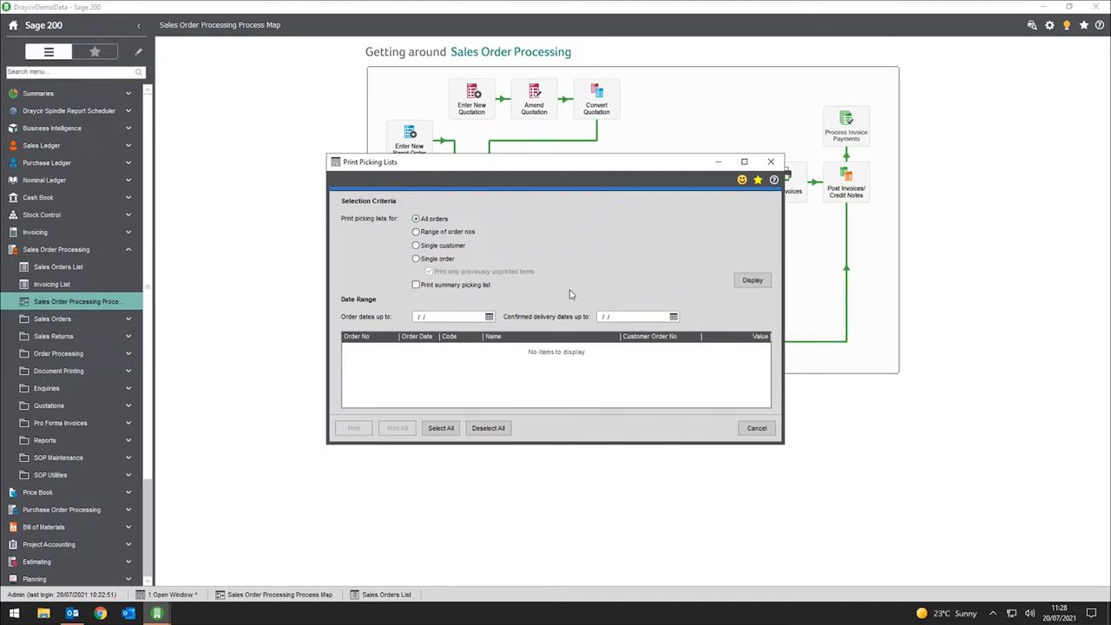
click(451, 261)
click(673, 219)
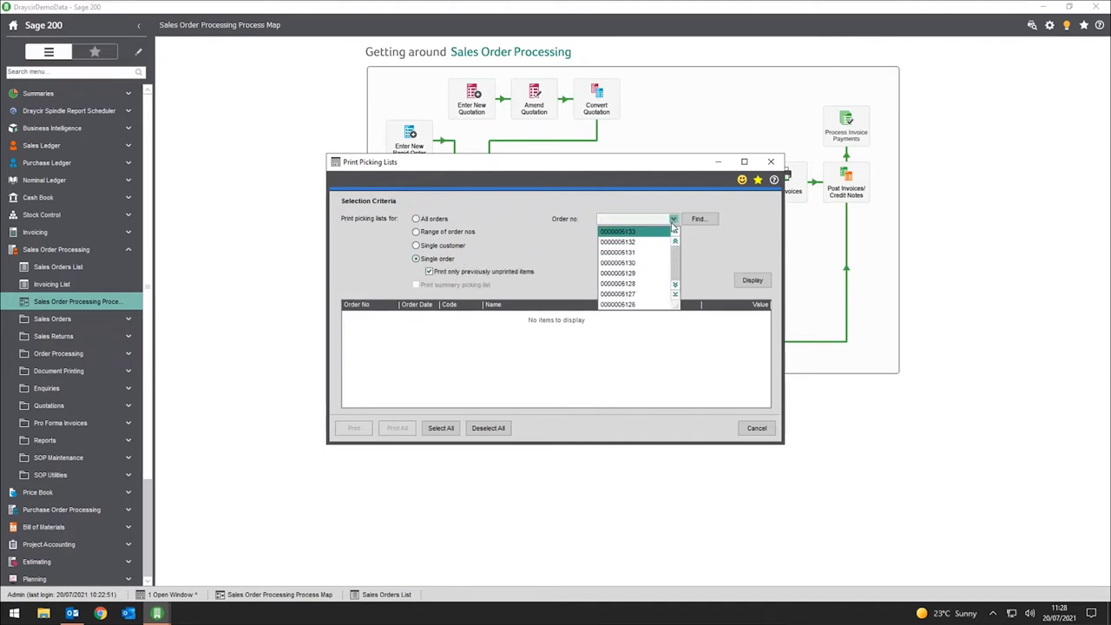
click(640, 231)
click(746, 280)
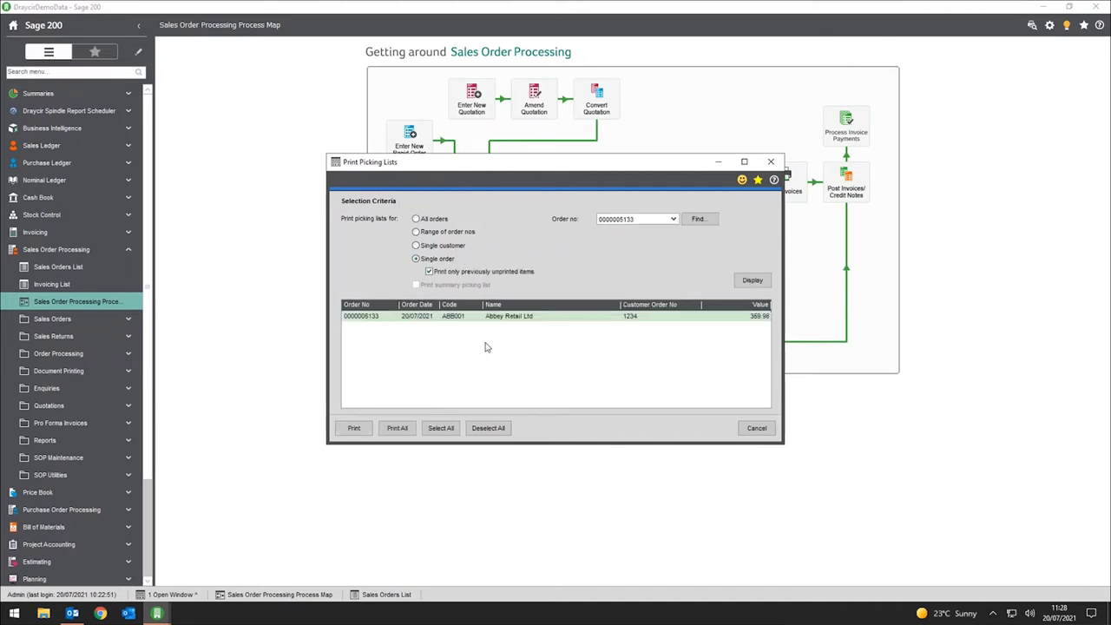
click(353, 428)
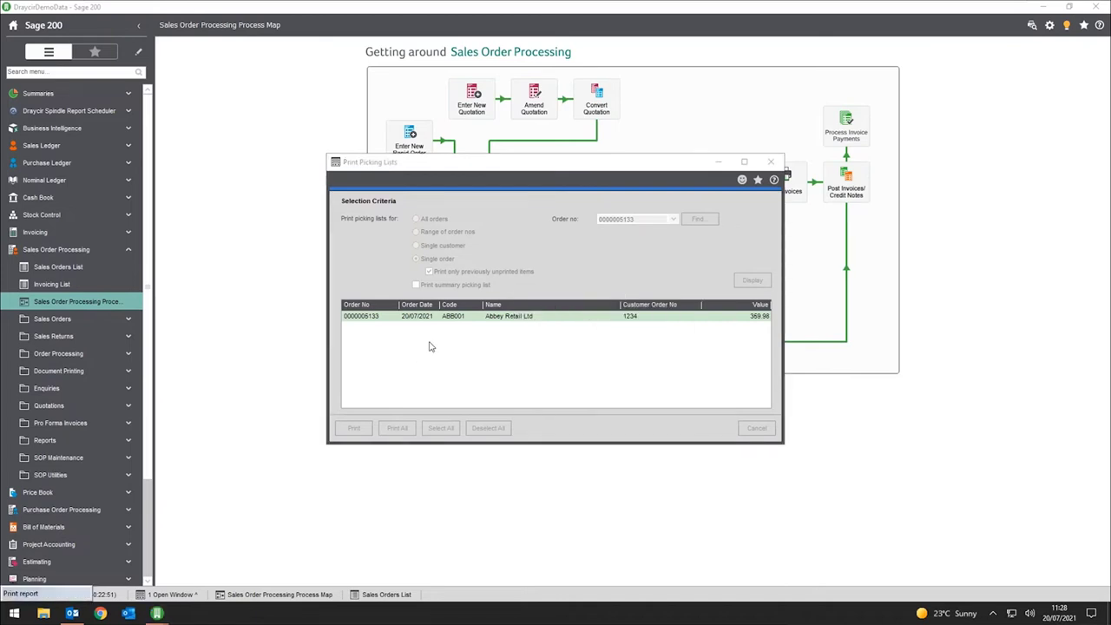
click(194, 86)
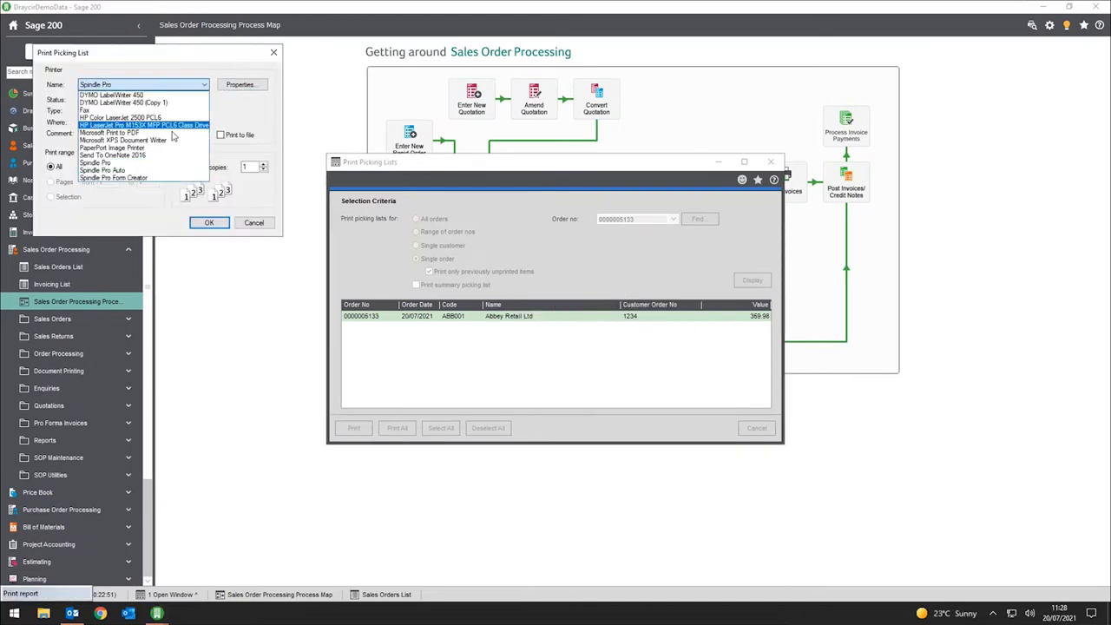
click(157, 175)
click(208, 224)
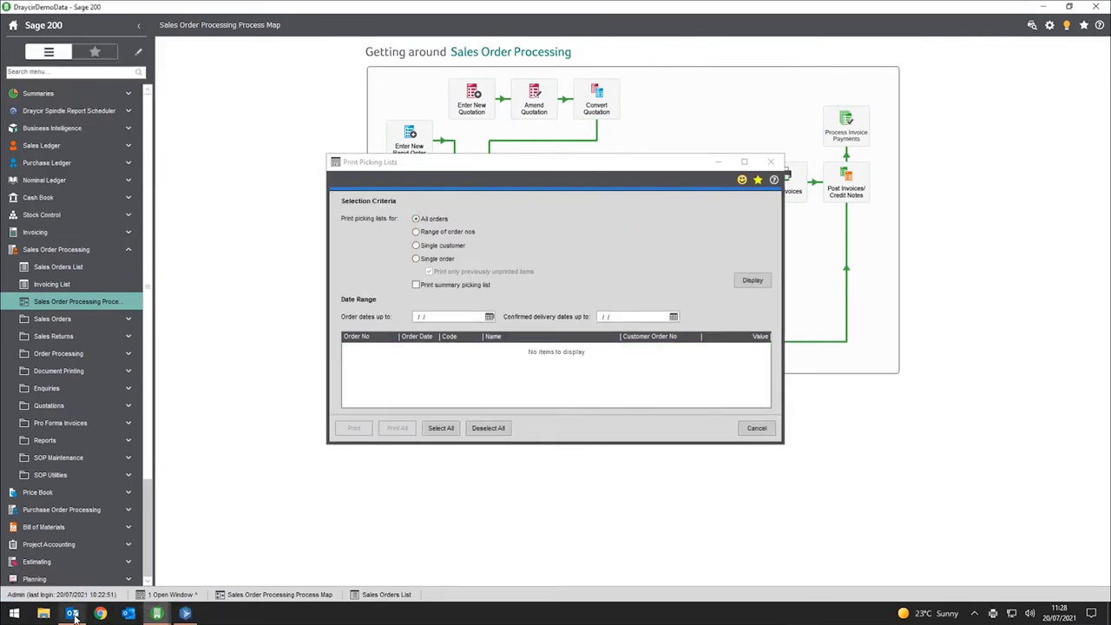
click(178, 620)
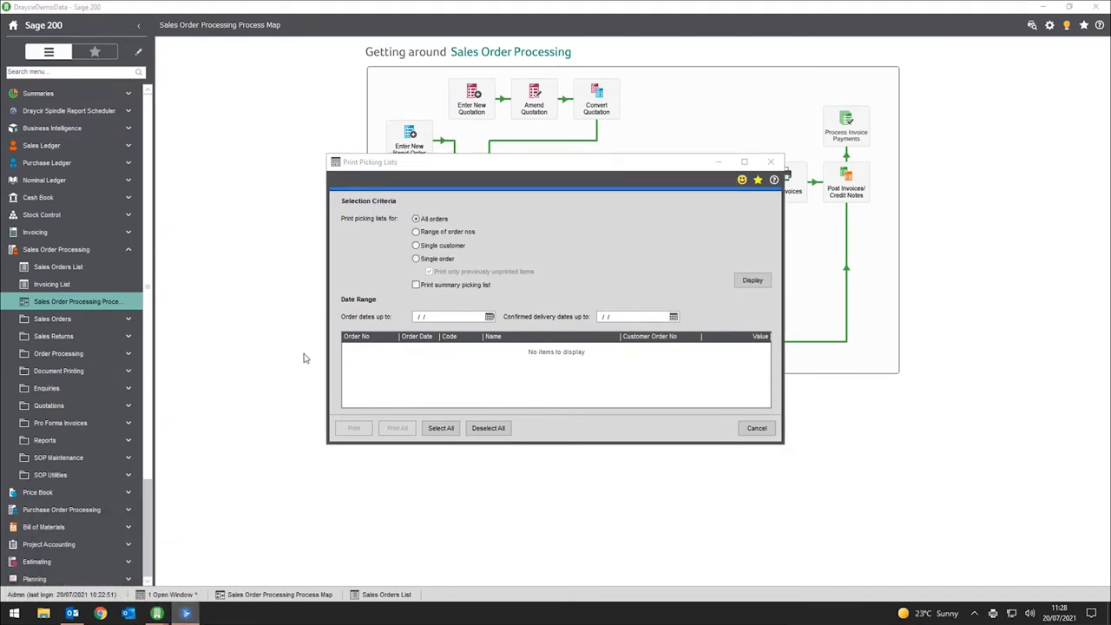
Open the Items to Pick for Abbey Retail Ltd draft and select its pick list PDF attachment
click(72, 613)
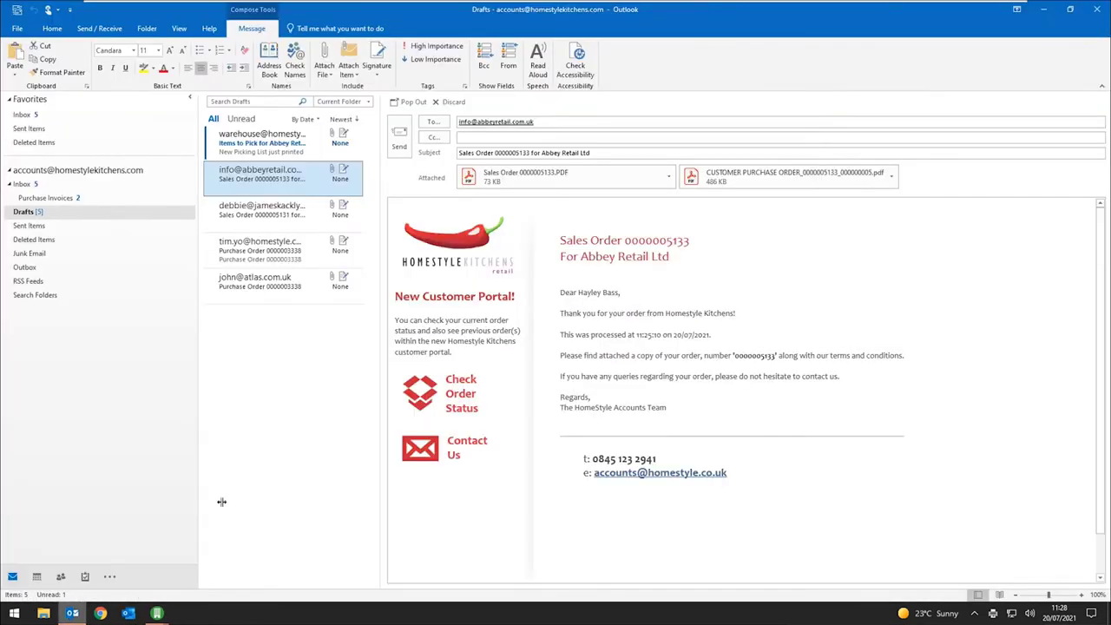
click(271, 135)
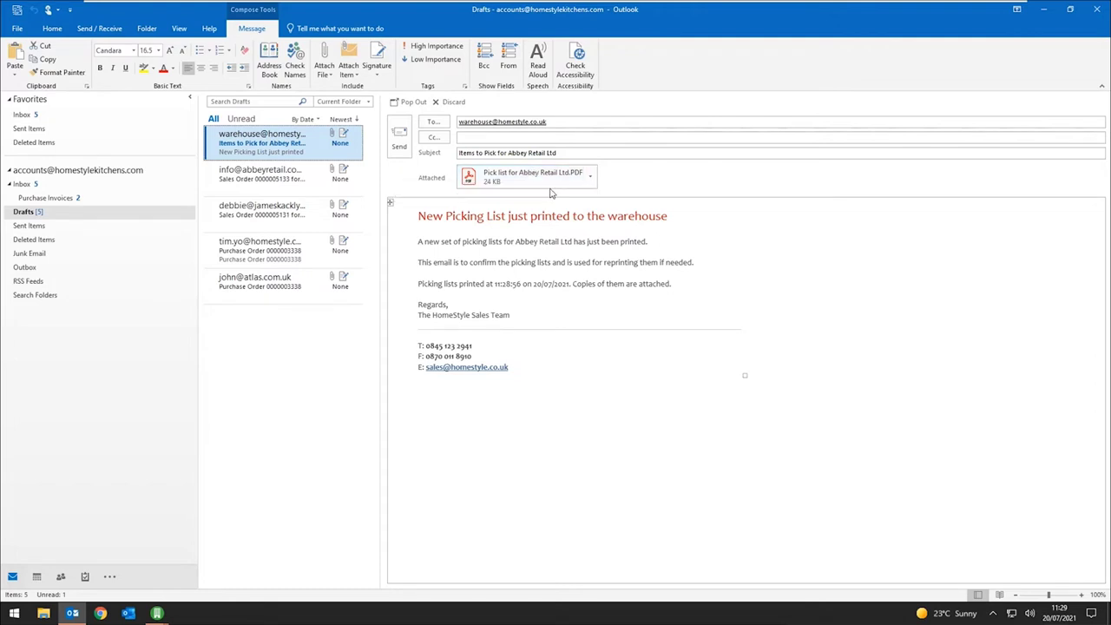
click(538, 175)
View the pick list PDF, one ABBuiltIn/15/0/2 unit from bin 12, and close Acrobat
double_click(550, 184)
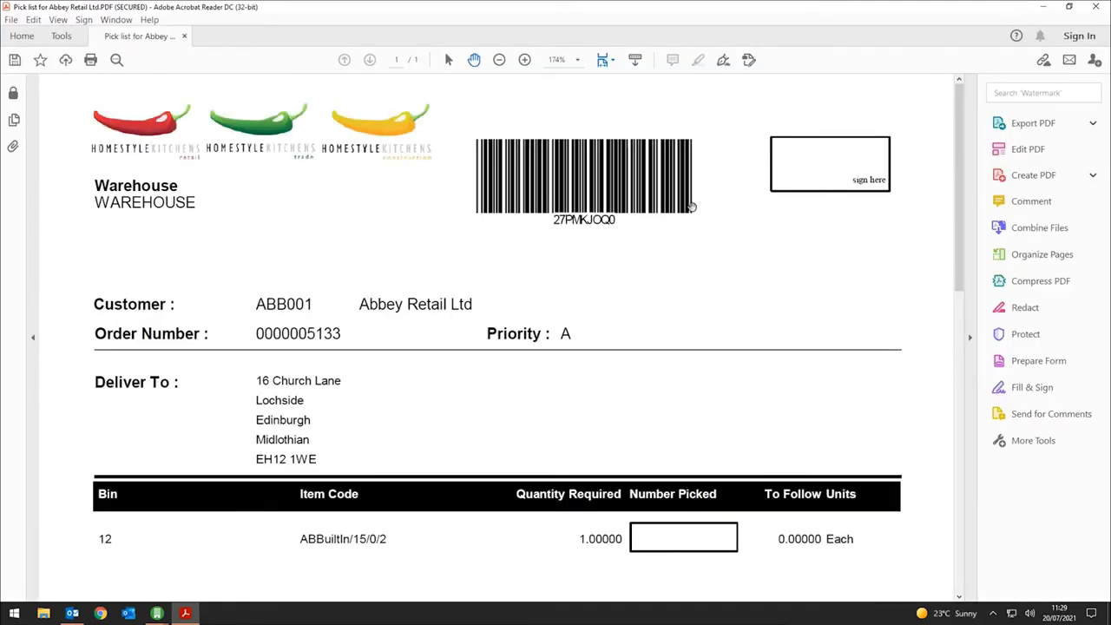
scroll(596, 312, down, 10)
scroll(593, 317, down, 5)
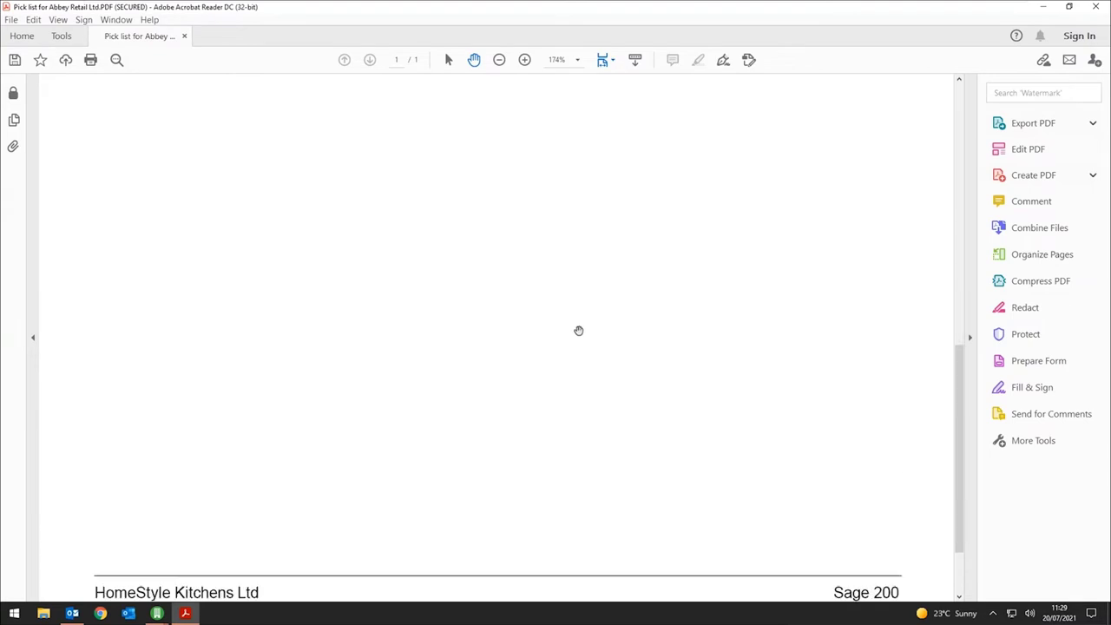
scroll(568, 337, up, 5)
scroll(520, 321, up, 10)
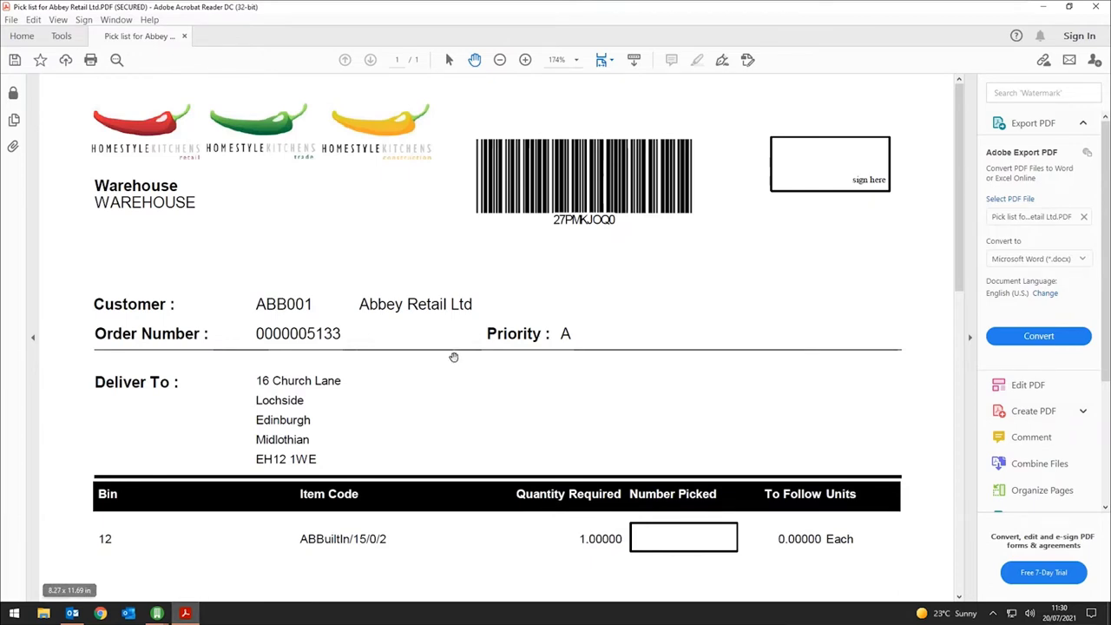
click(1096, 7)
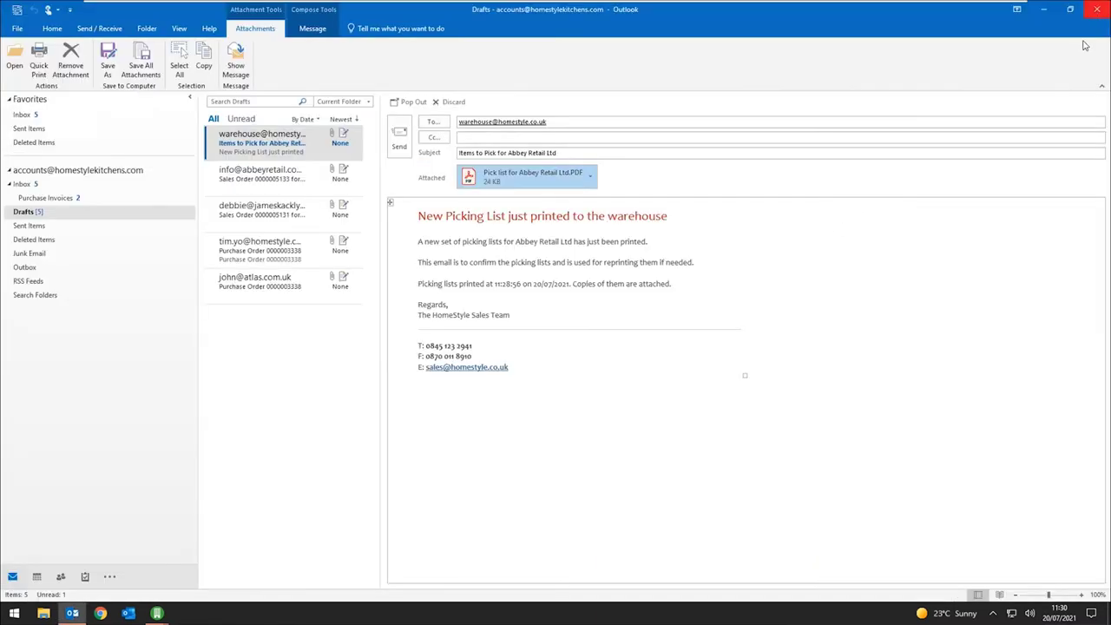
click(1047, 15)
click(769, 173)
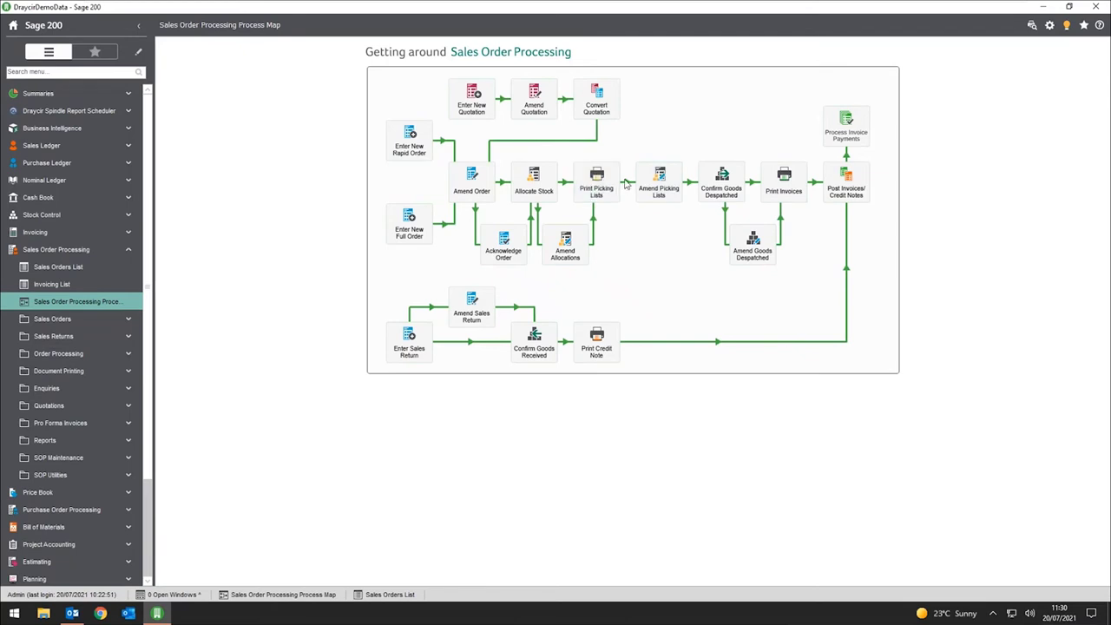
click(712, 180)
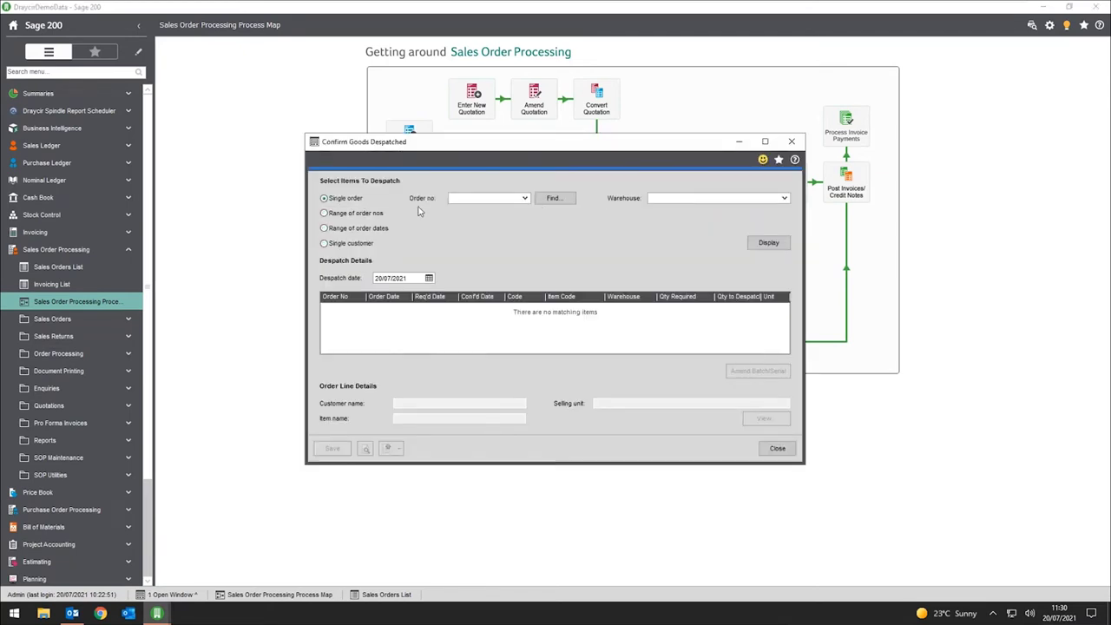
click(522, 201)
click(515, 213)
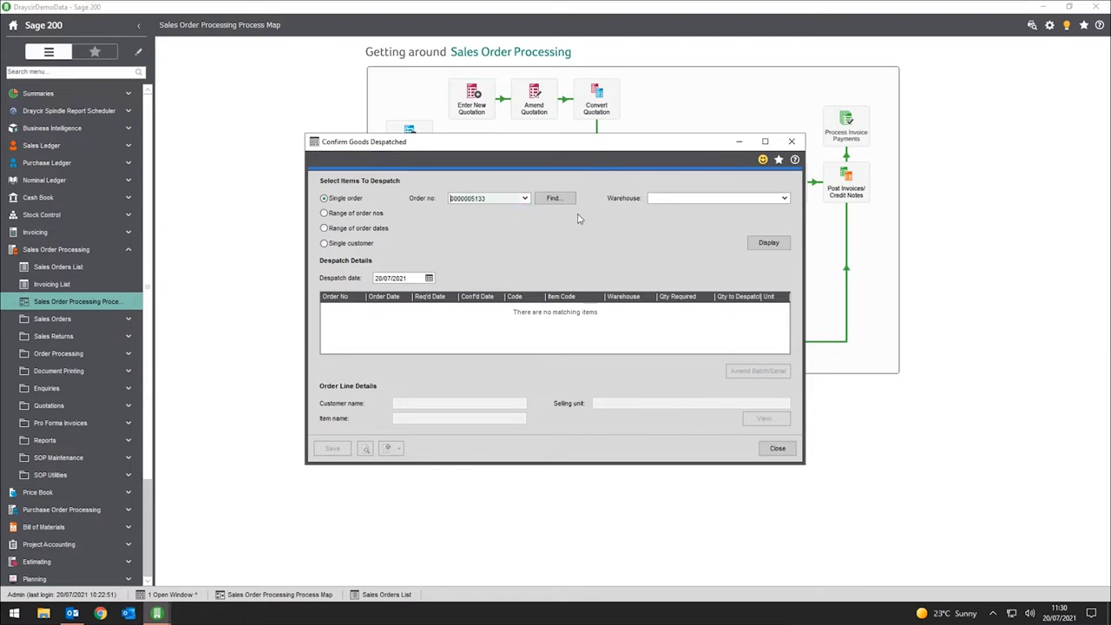
click(766, 242)
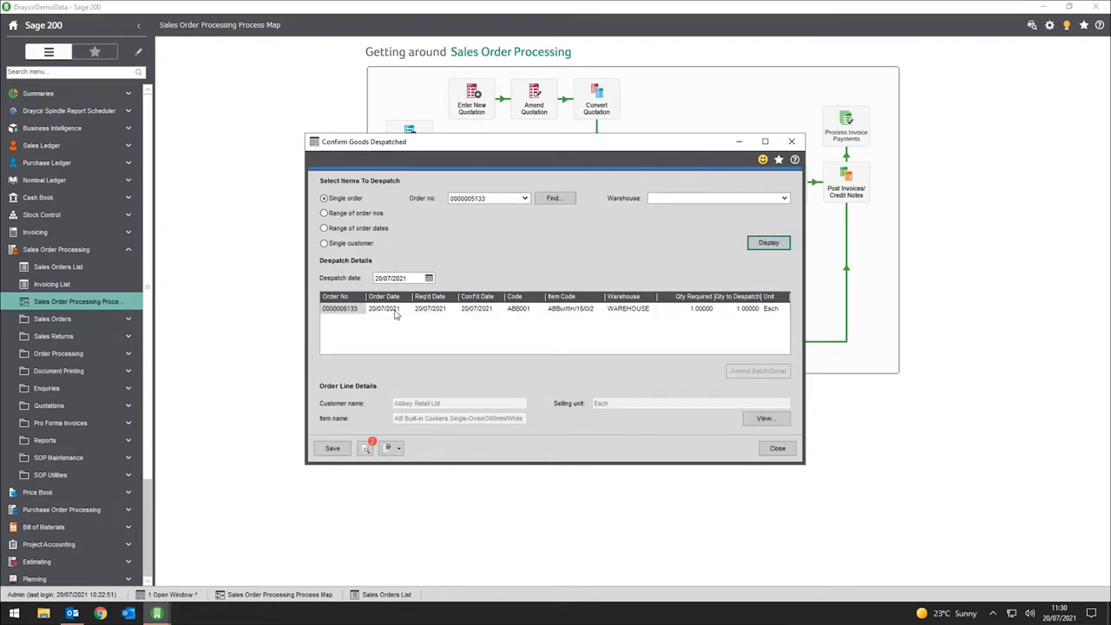
click(369, 448)
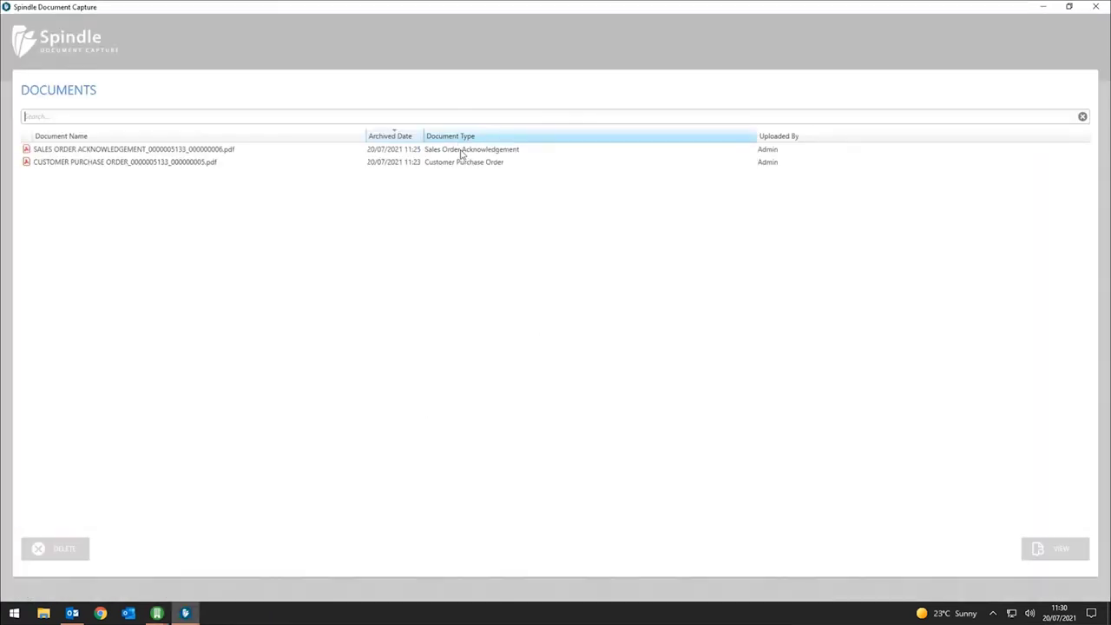
click(462, 153)
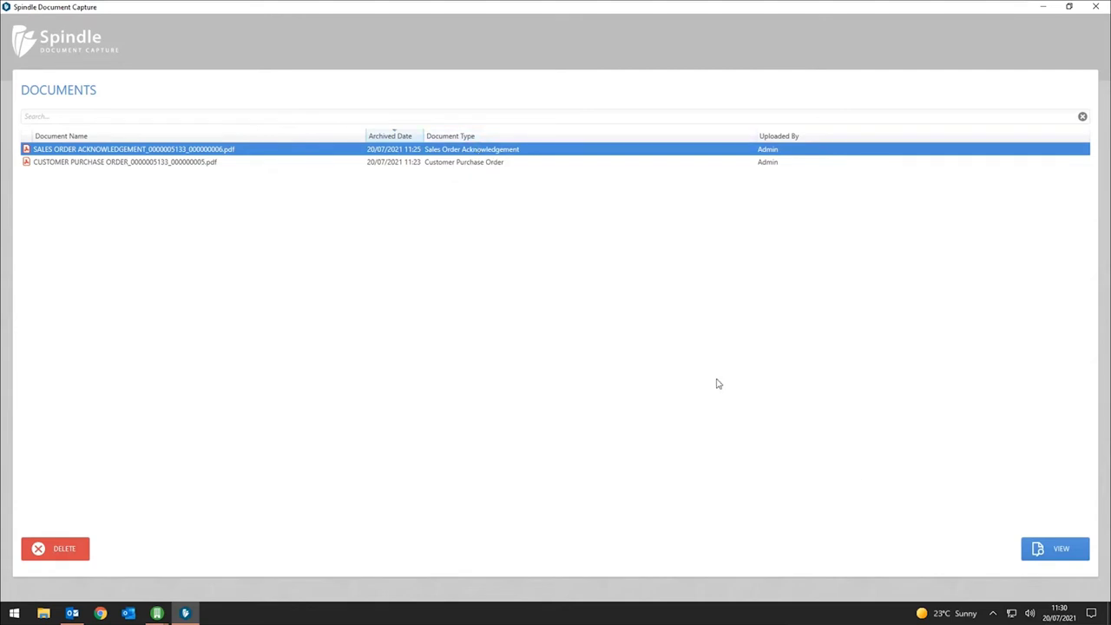
click(1047, 551)
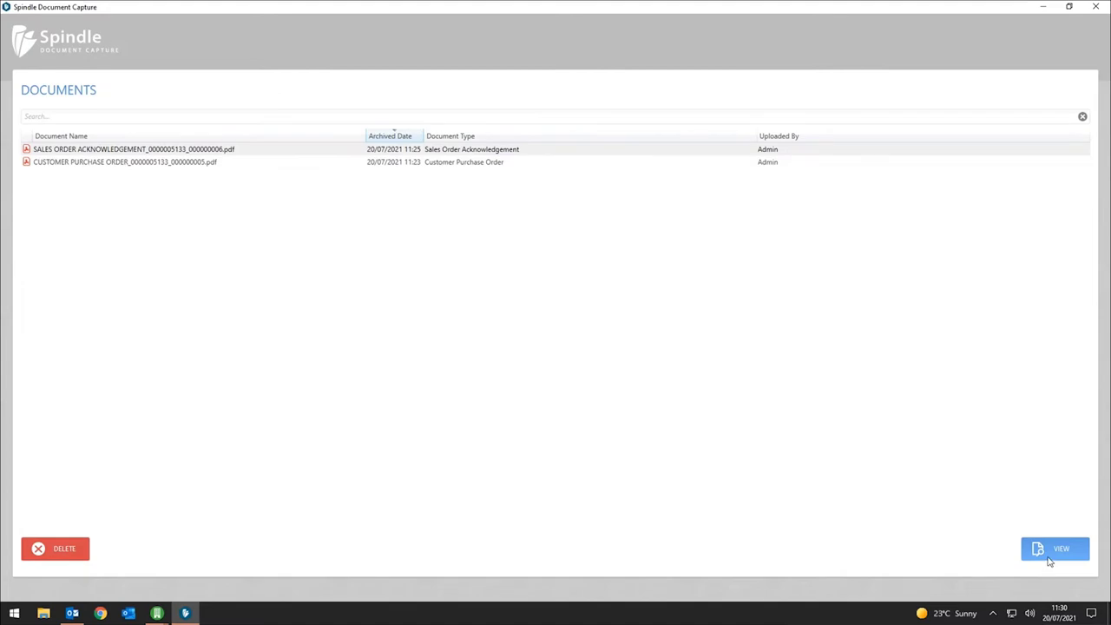
Check the acknowledgement PDF's totals, then close Acrobat Reader
scroll(728, 206, down, 3)
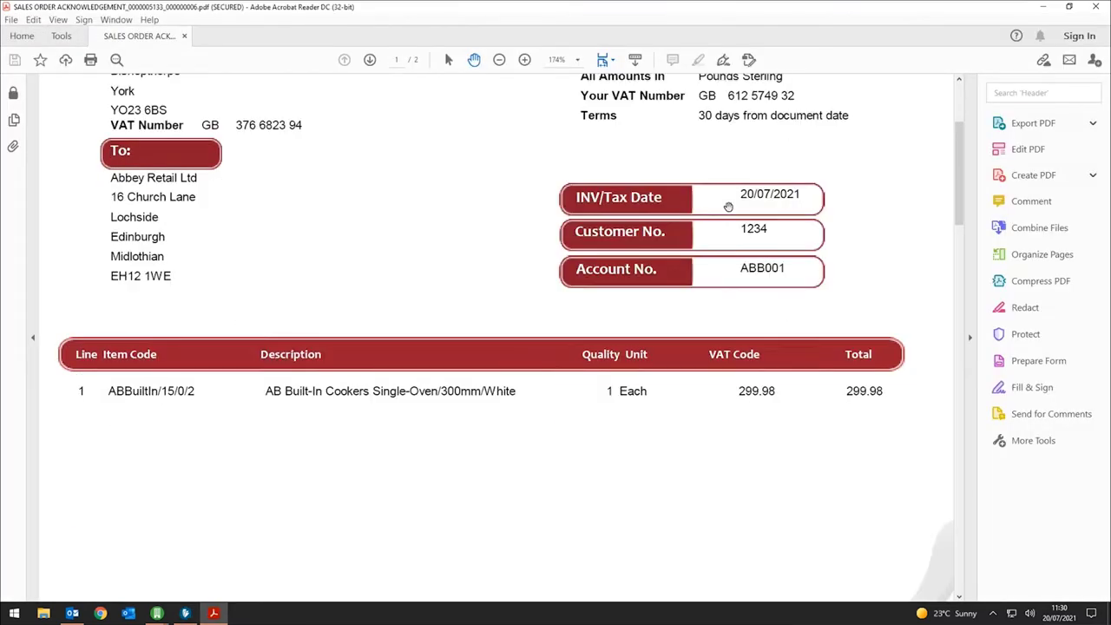
scroll(729, 206, down, 10)
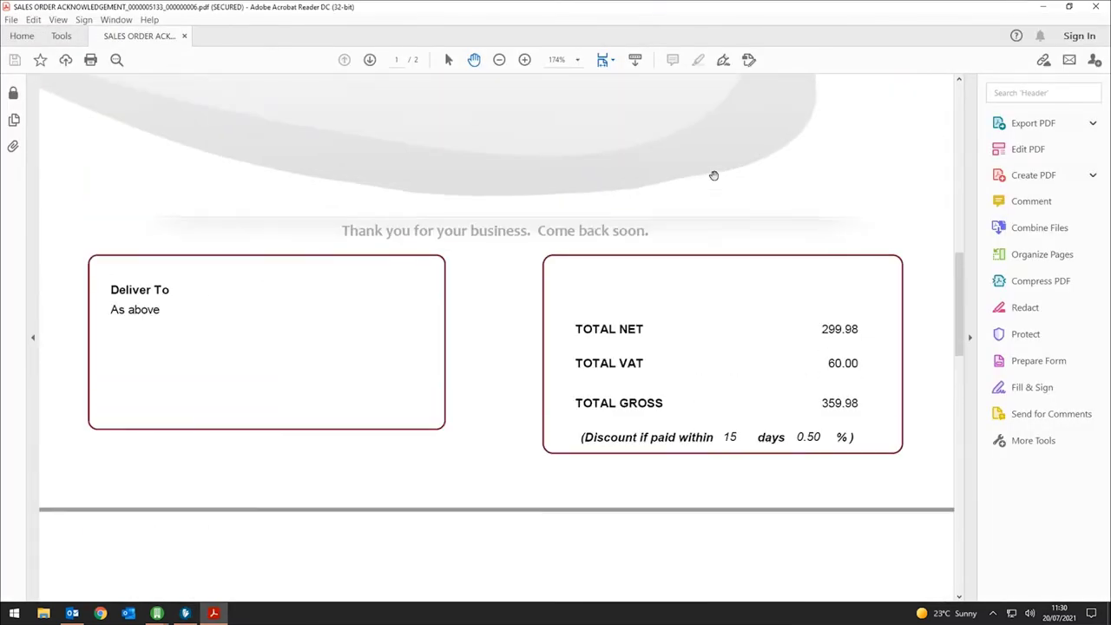
scroll(714, 175, up, 13)
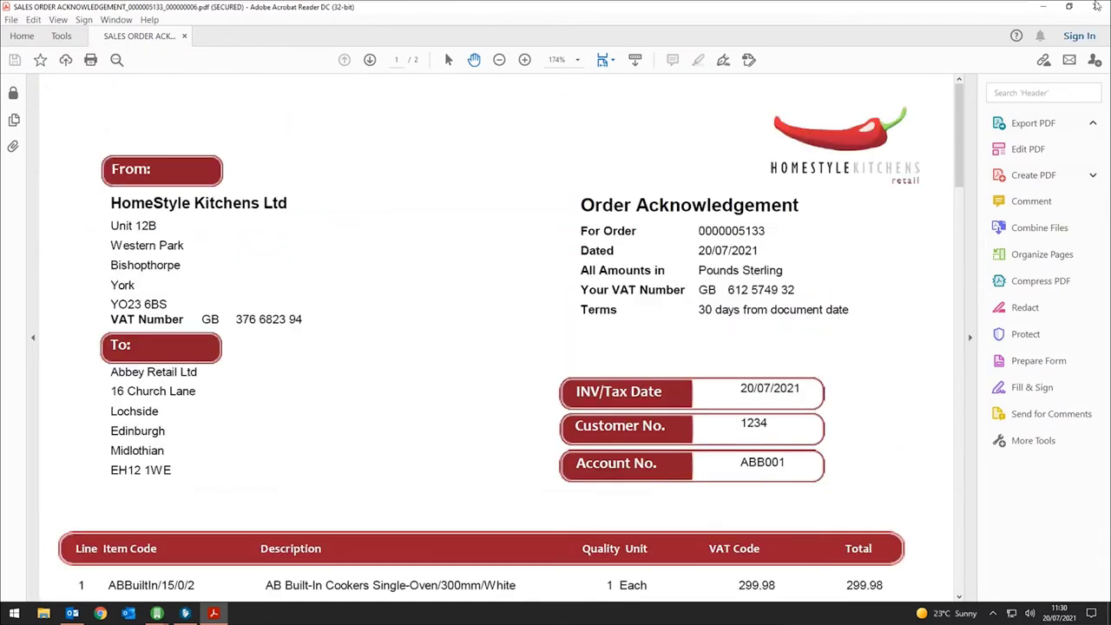
click(1096, 6)
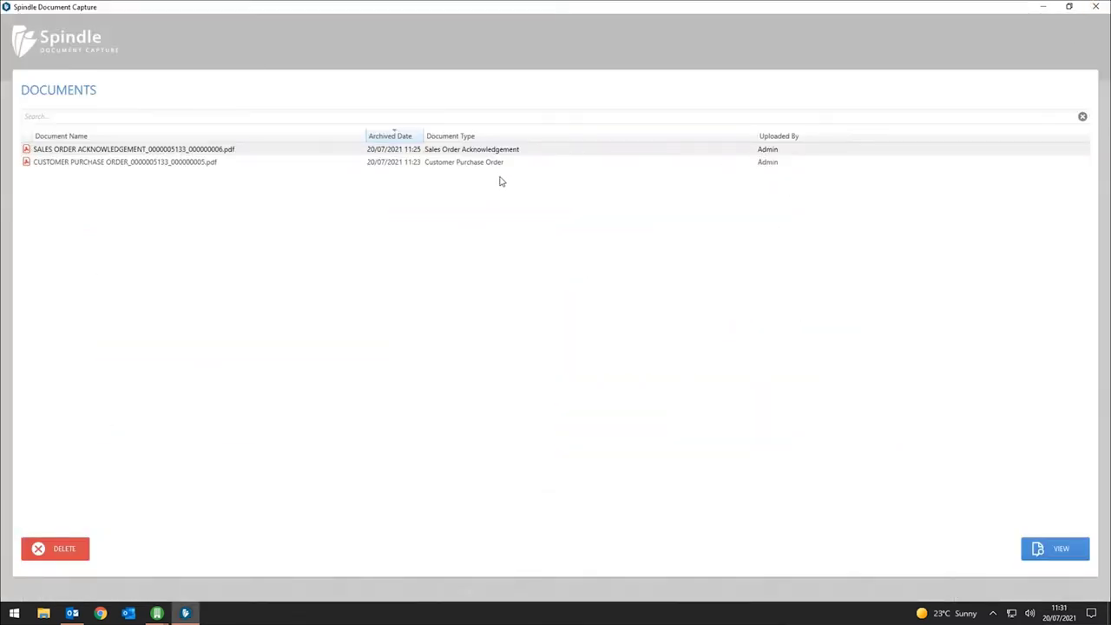
click(1096, 6)
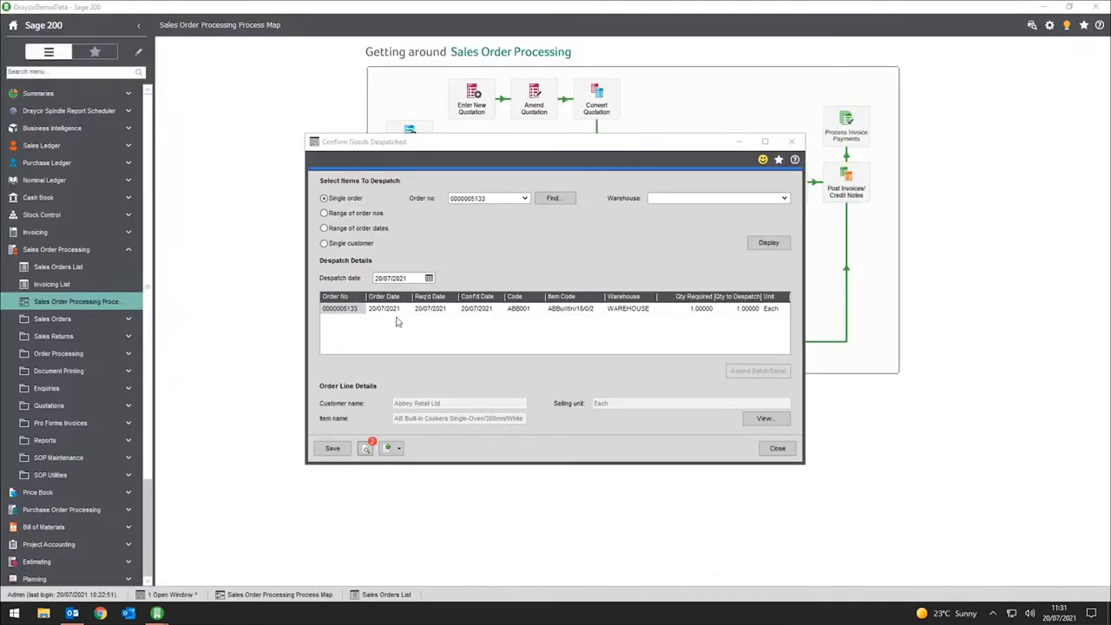
click(346, 311)
click(333, 448)
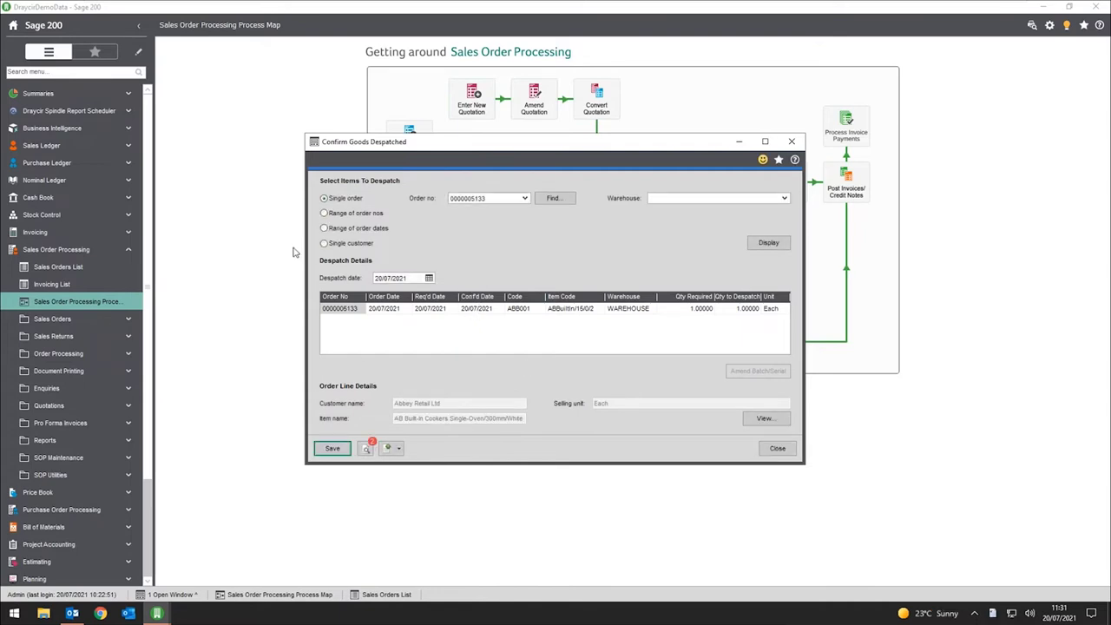
Print the despatch note to Spindle Pro Auto and close Confirm Goods Despatched
click(204, 87)
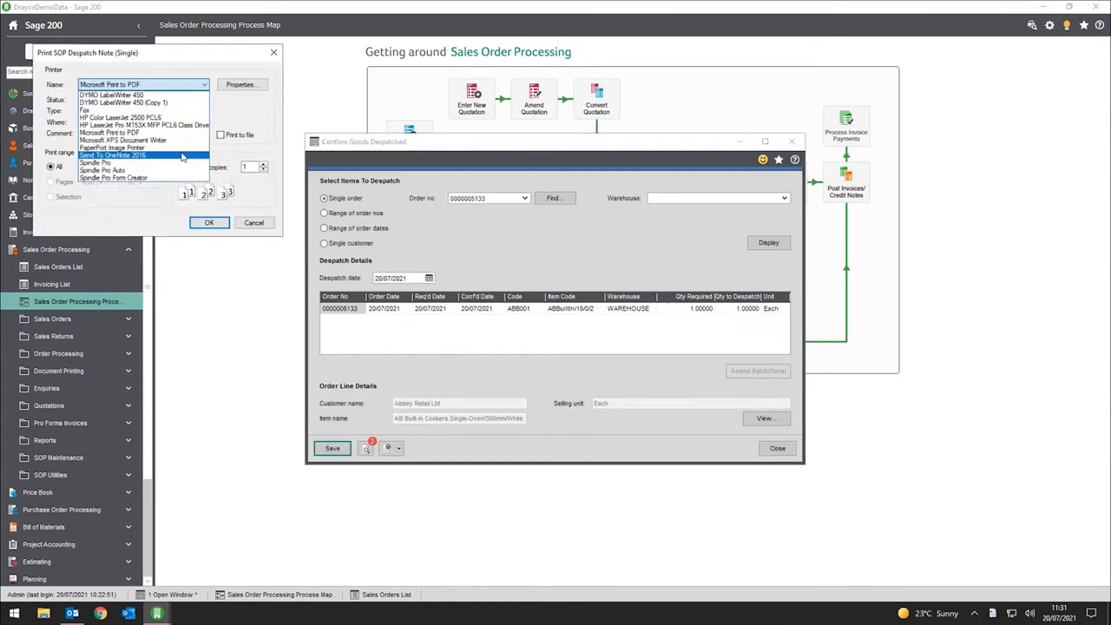
click(181, 174)
click(211, 223)
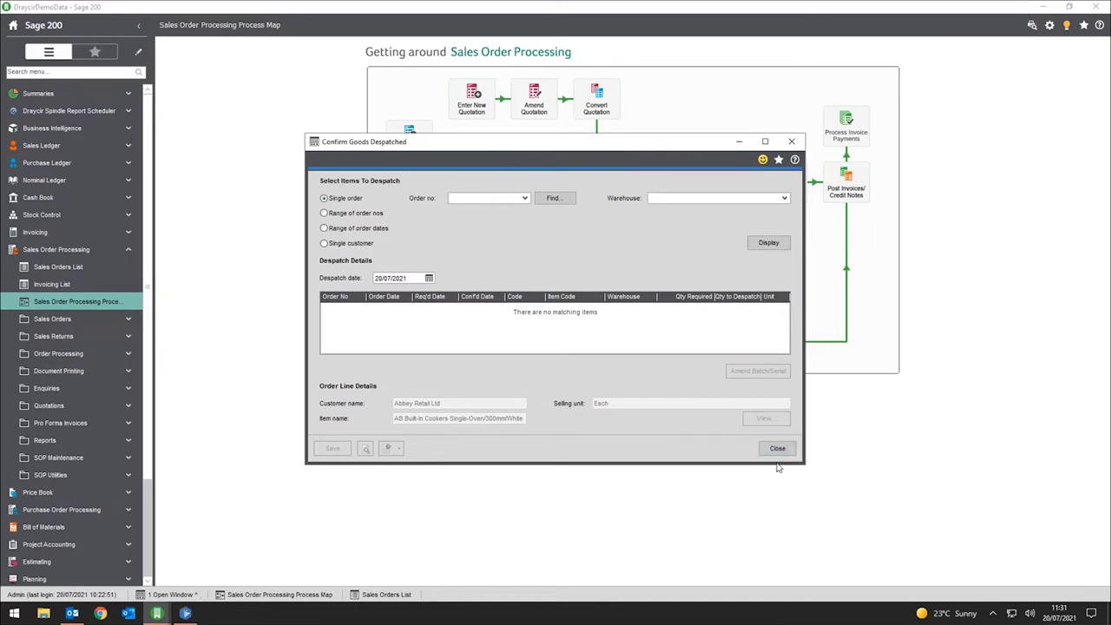
click(777, 449)
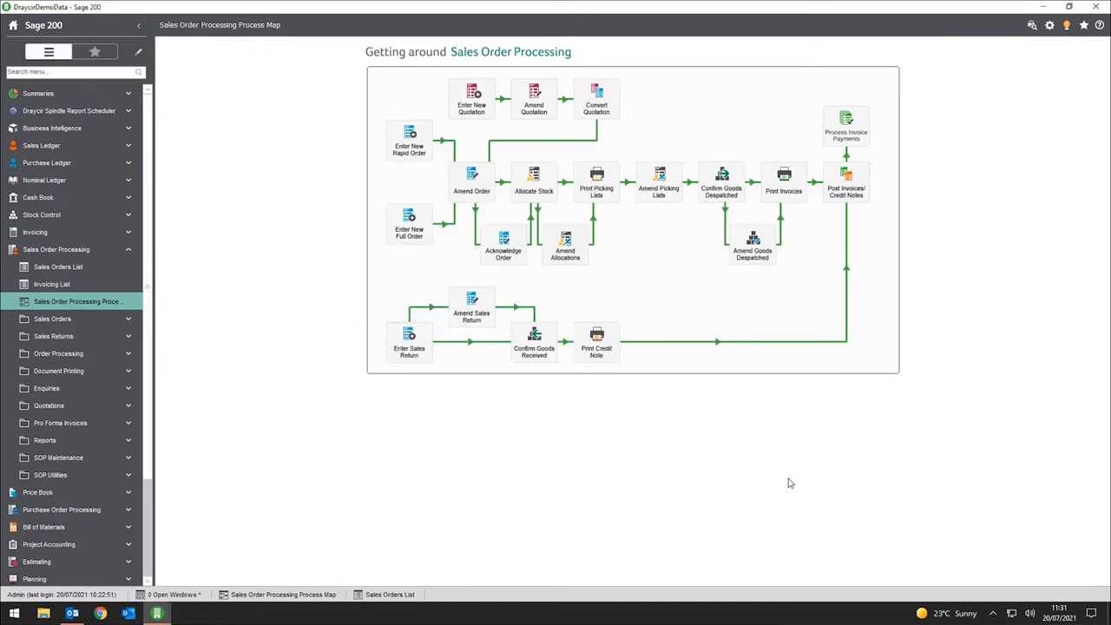
click(73, 614)
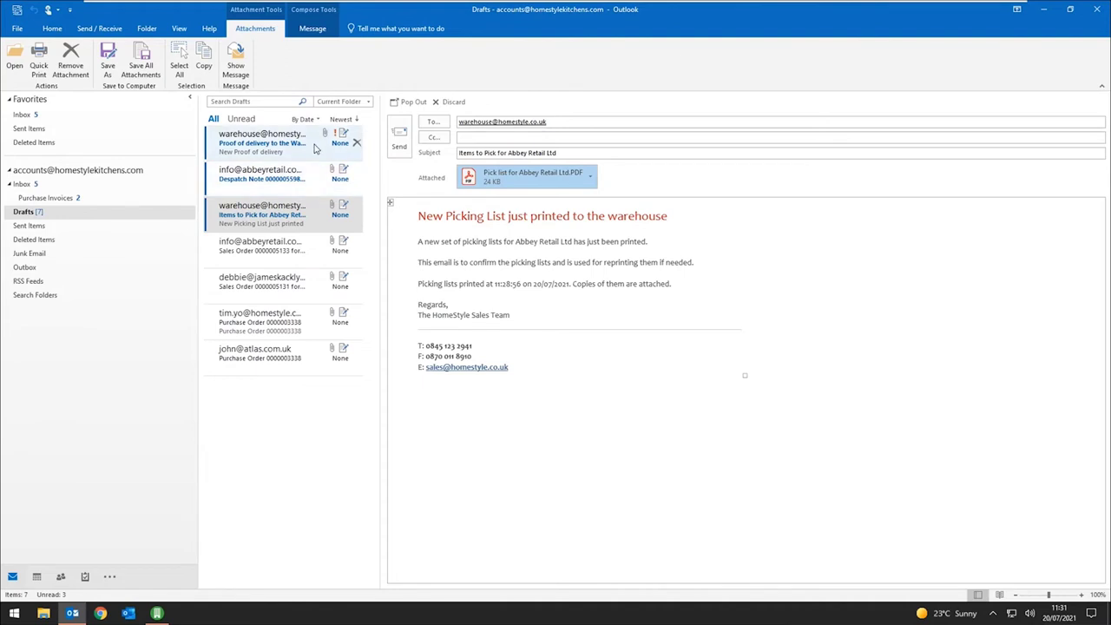
Open the draft email with Despatch Note 0000005598.PDF for Abbey Retail's order 1234
click(313, 190)
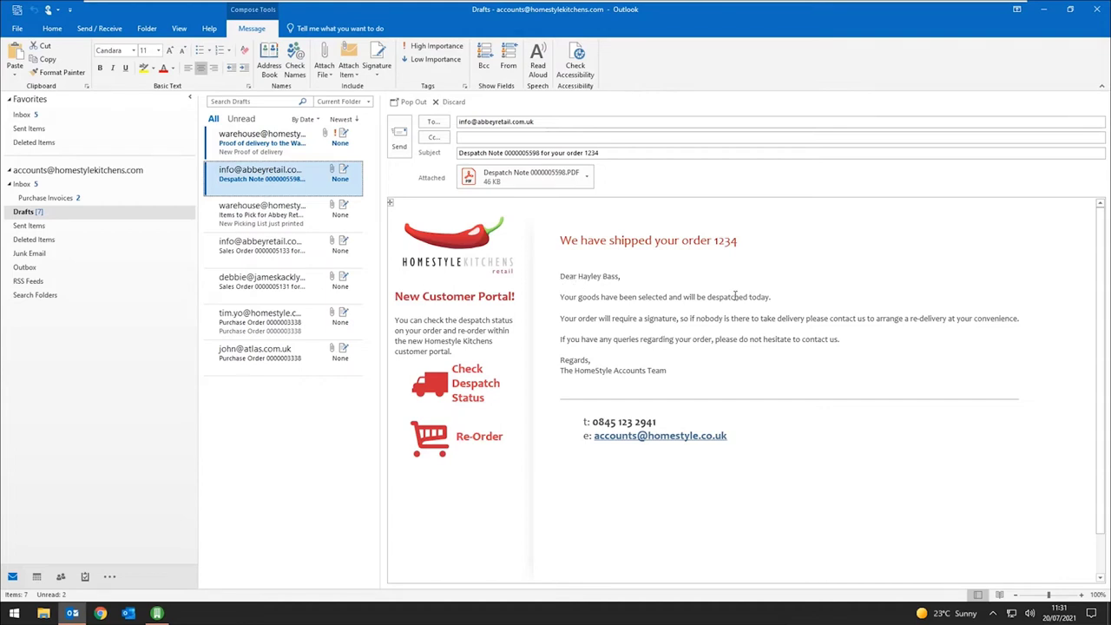
double_click(569, 178)
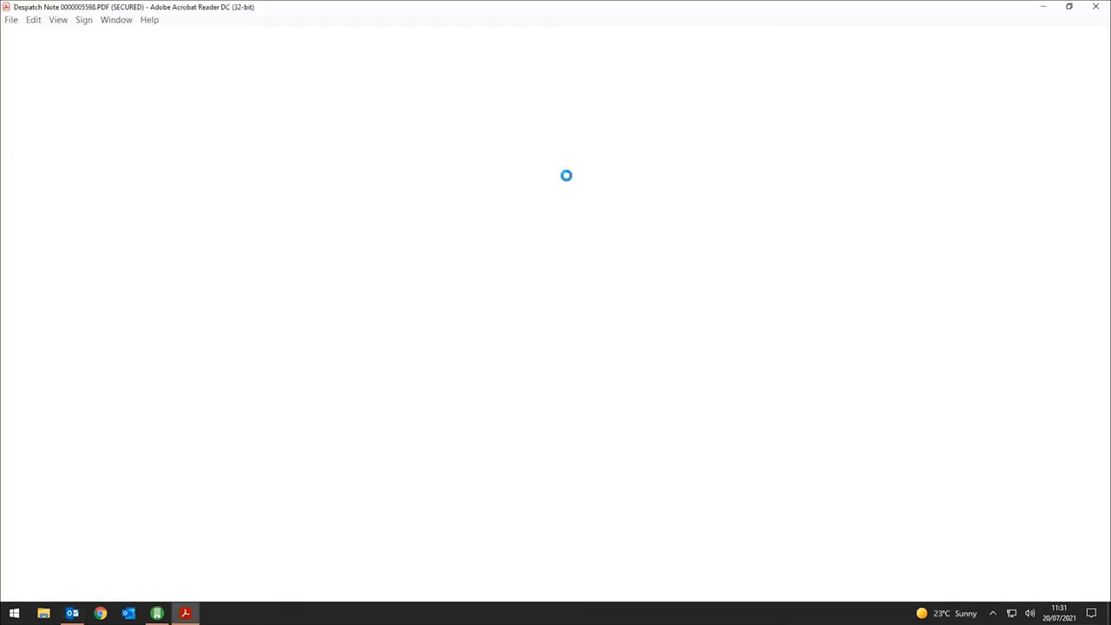
scroll(726, 179, down, 6)
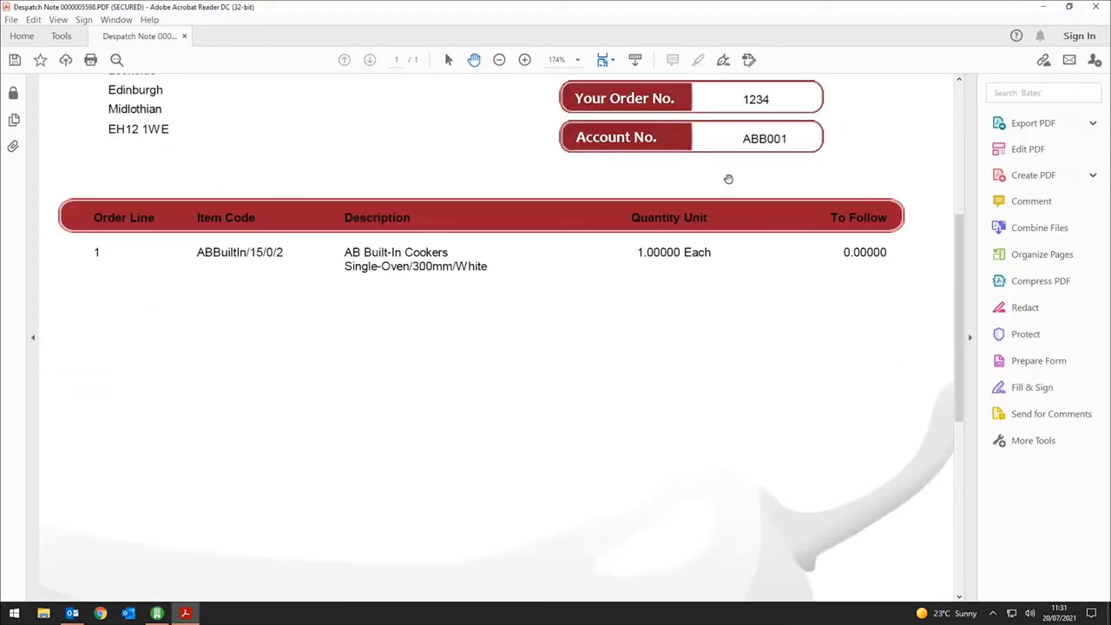
scroll(719, 184, down, 3)
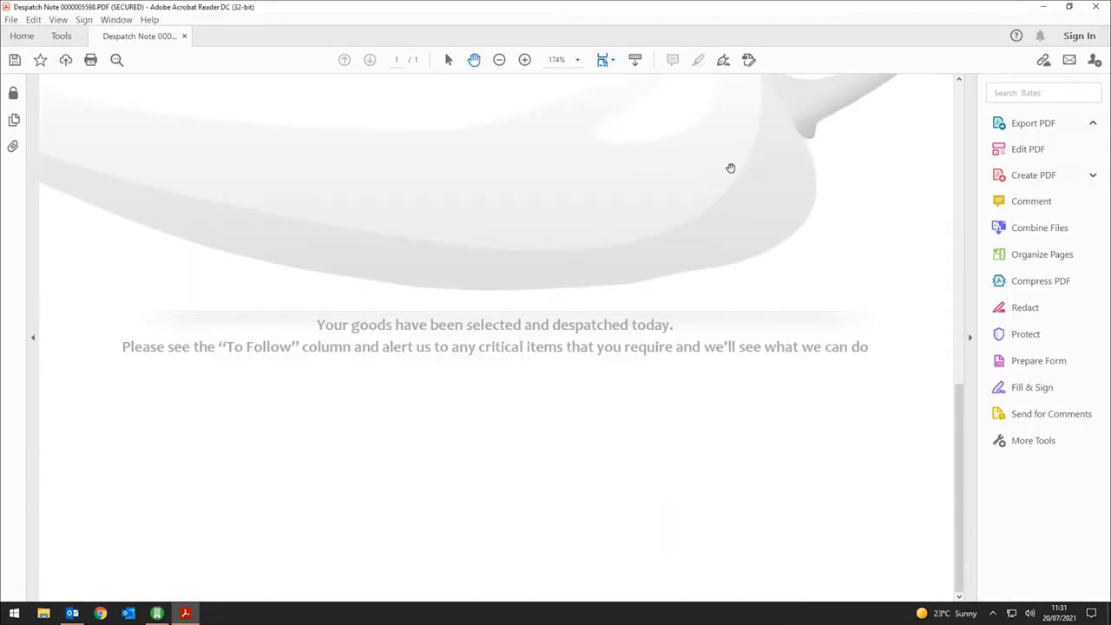
scroll(729, 168, up, 5)
scroll(725, 174, up, 3)
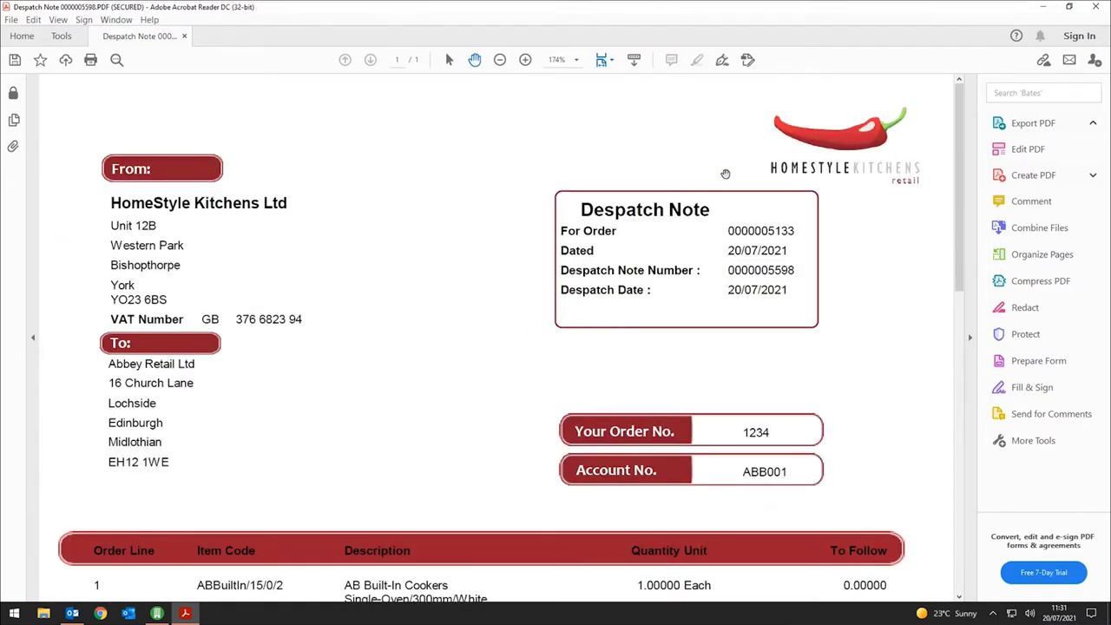
click(1099, 10)
click(304, 154)
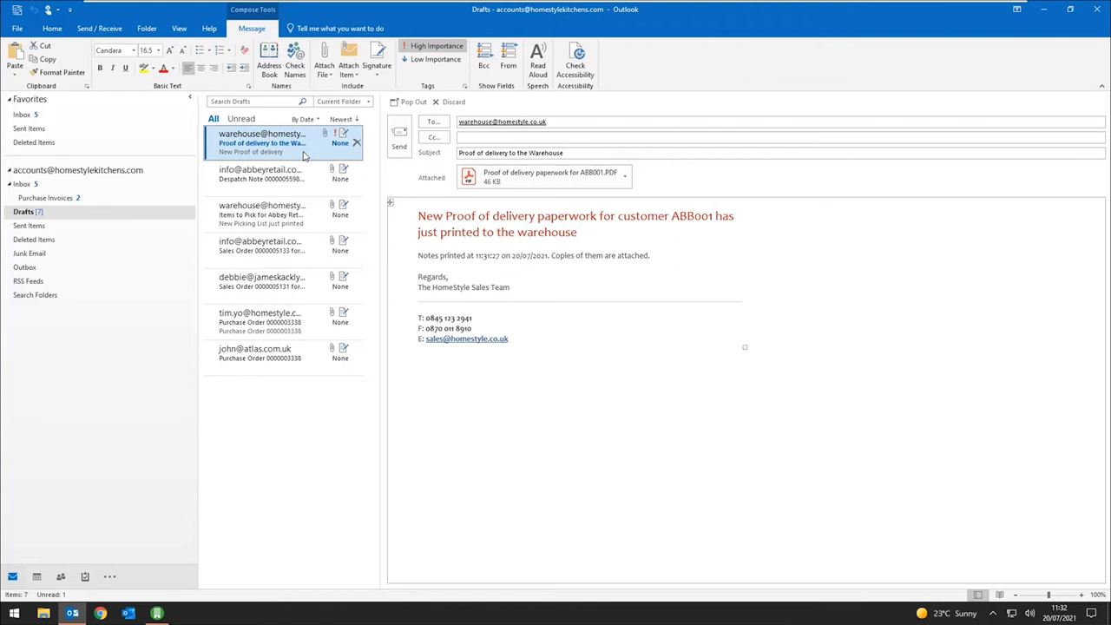
Check the signature, name and date boxes on the ABB001 proof-of-delivery PDF, then close it
click(543, 141)
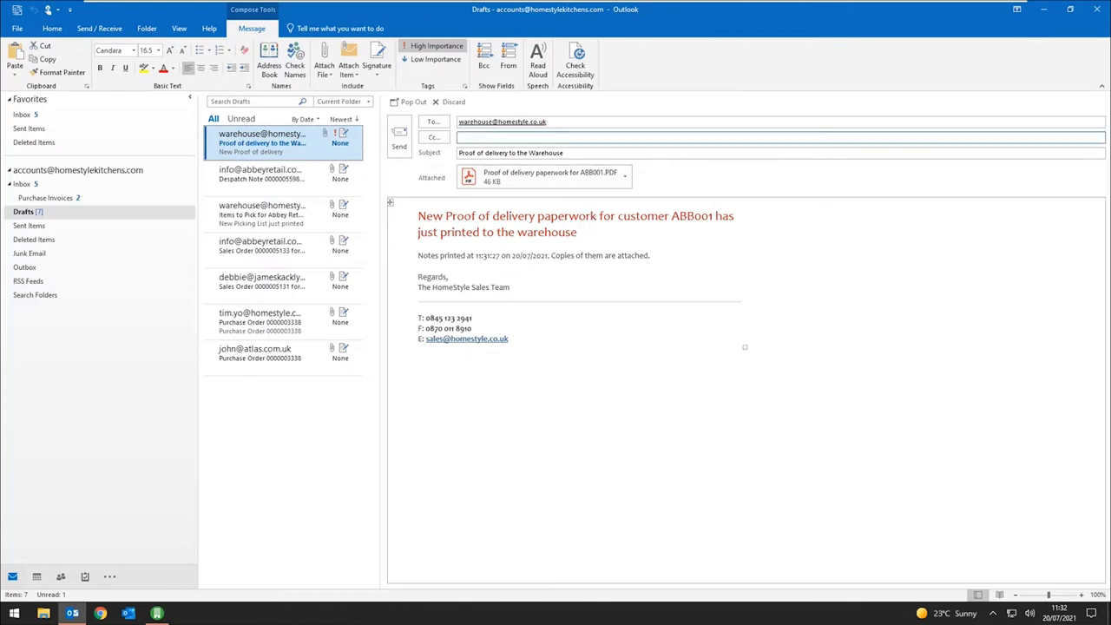
double_click(552, 178)
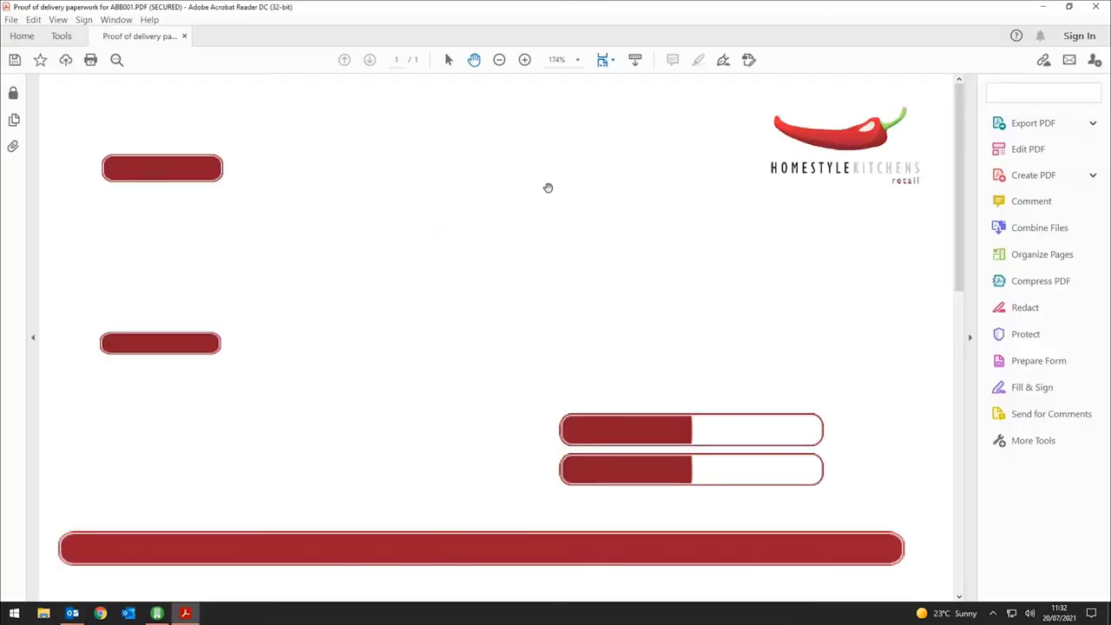
scroll(756, 199, down, 8)
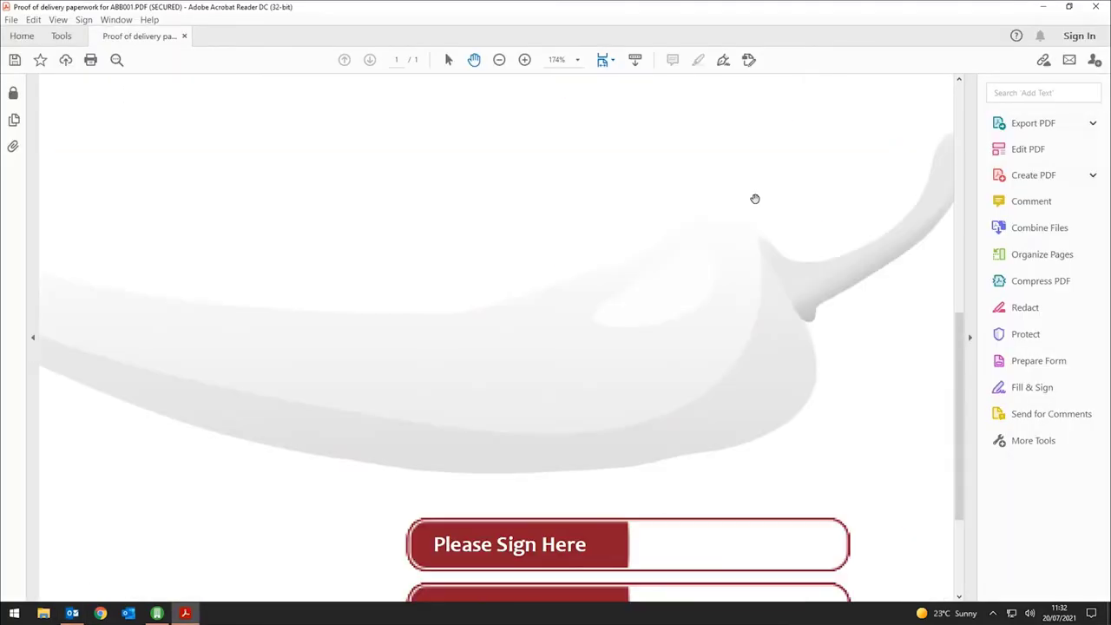
scroll(755, 199, down, 4)
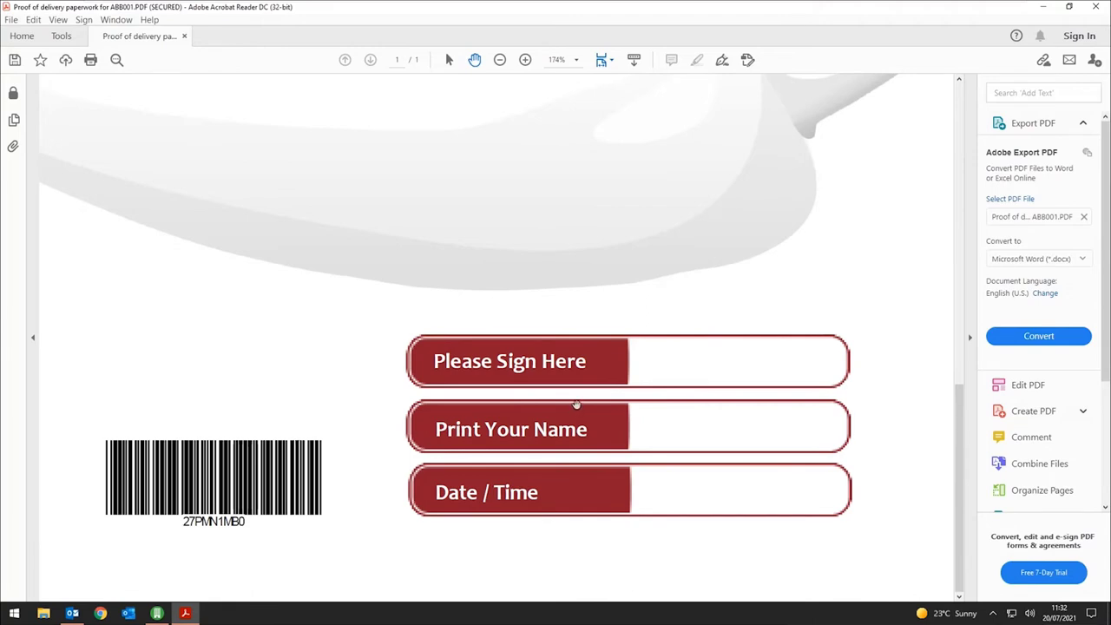
scroll(576, 404, up, 12)
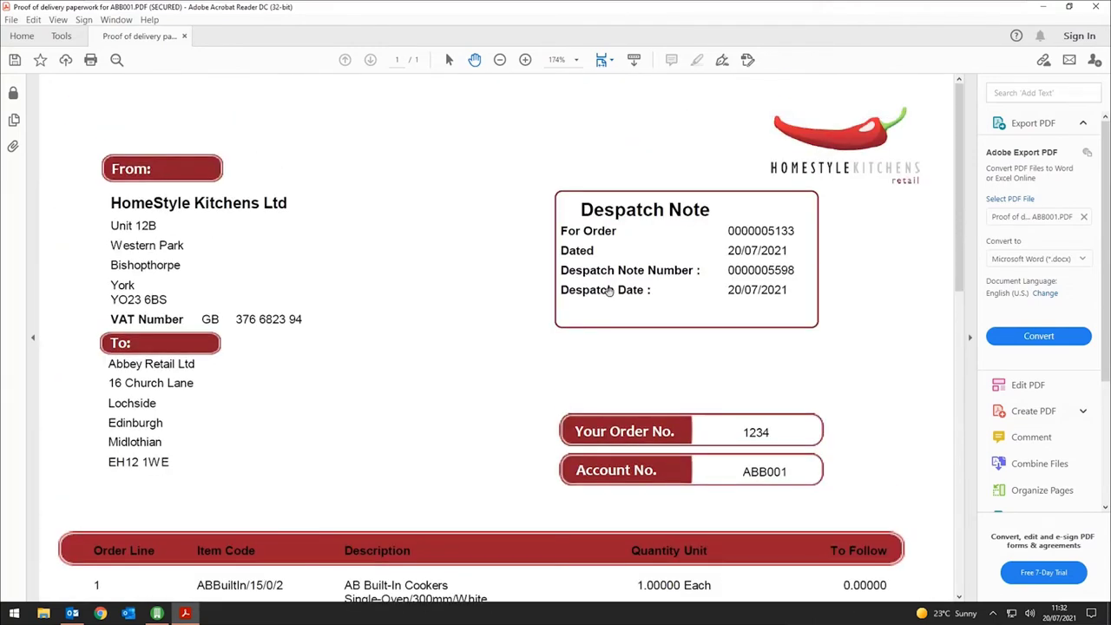
key(alt+F4)
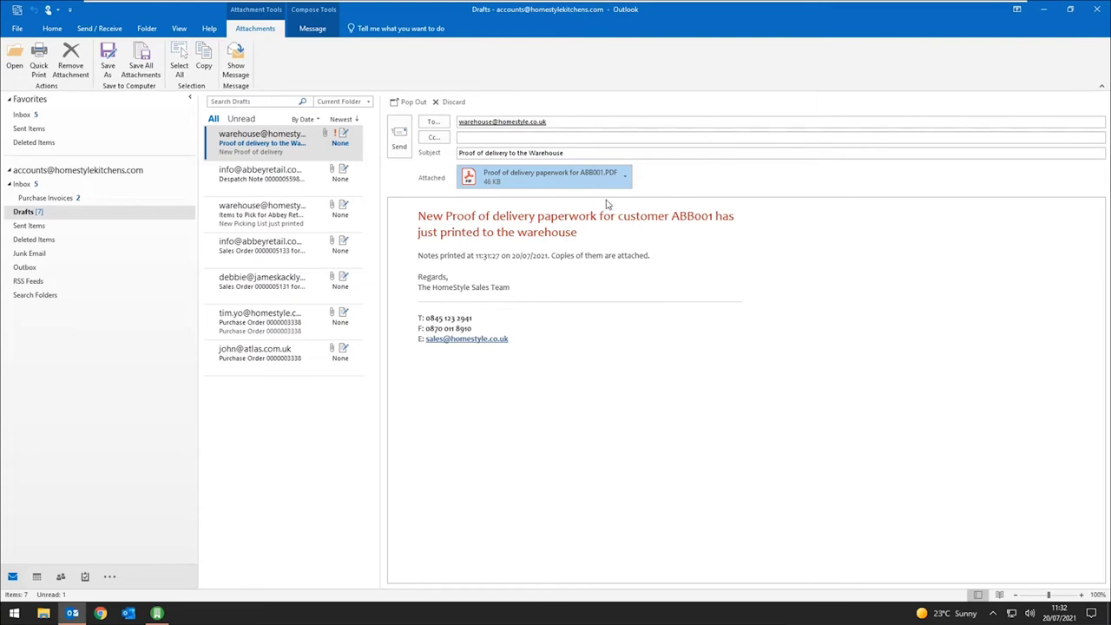
click(157, 614)
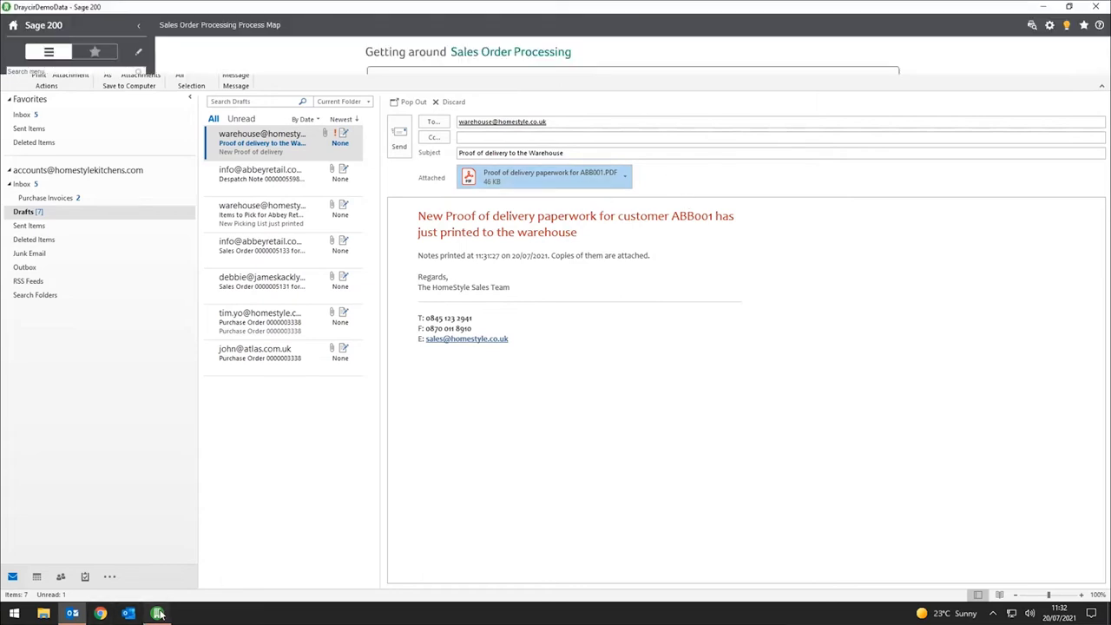
click(97, 267)
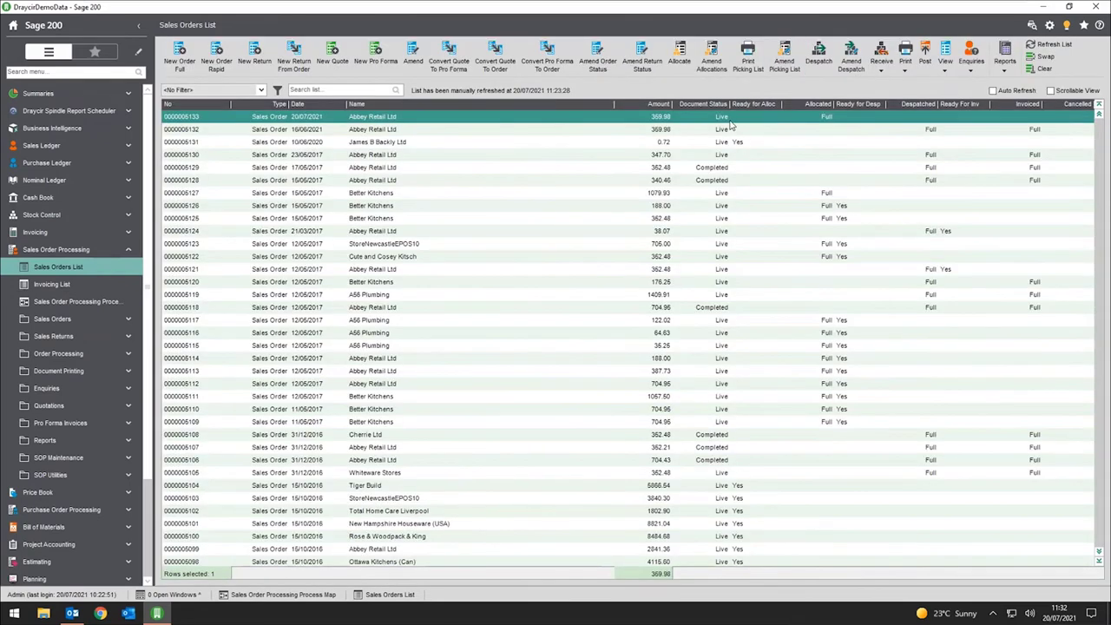
double_click(732, 120)
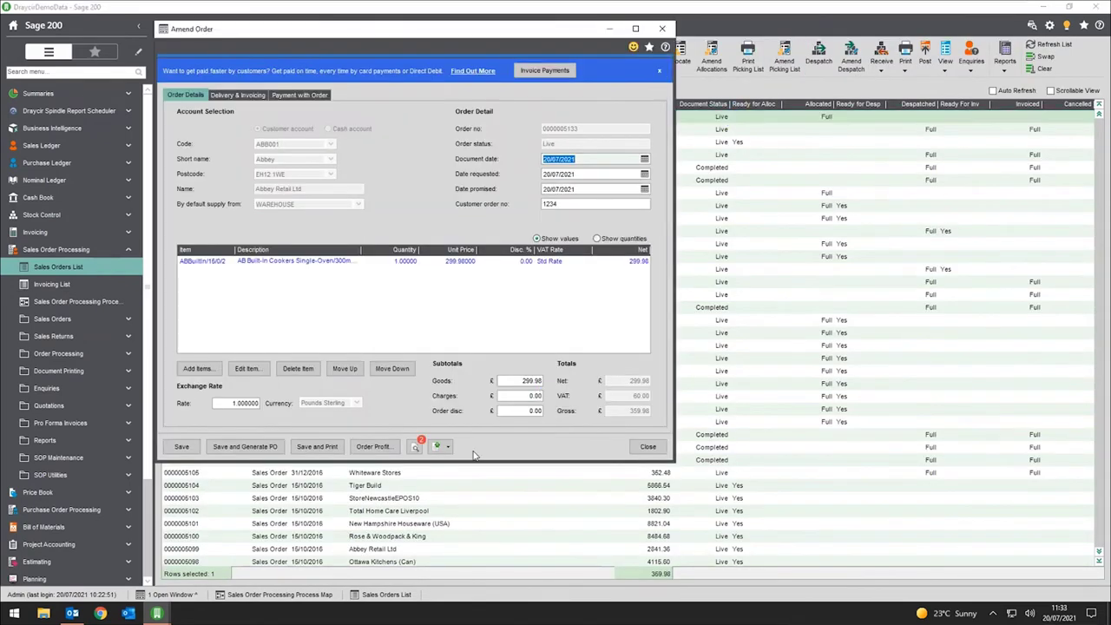
click(438, 446)
click(442, 471)
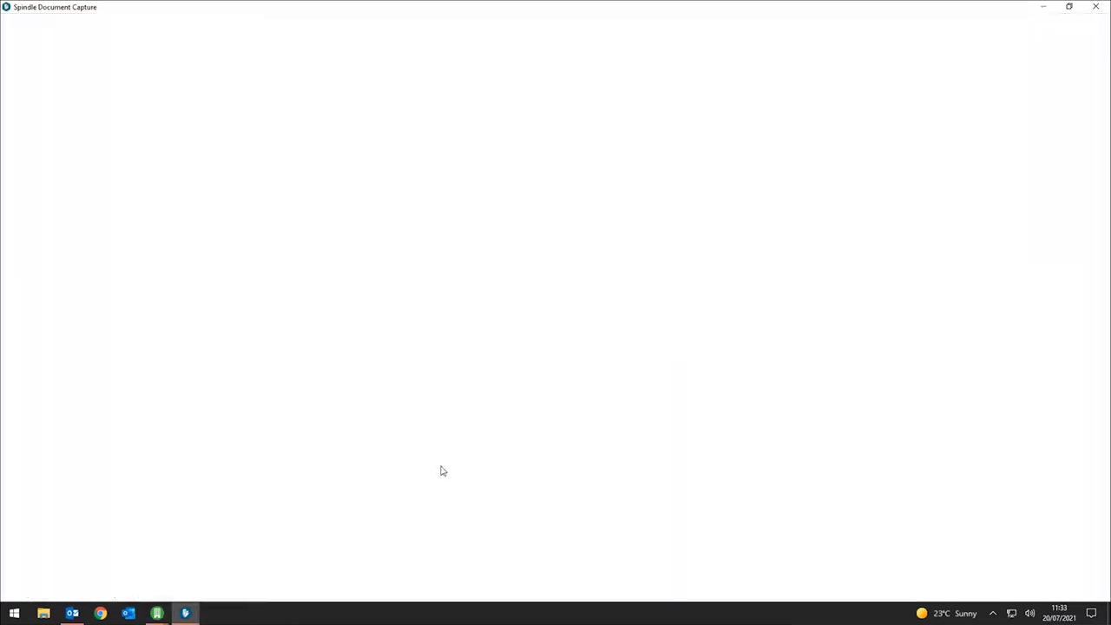
Drop the proof-of-delivery PDF into Document Capture and archive it as Proof of Delivery
click(71, 615)
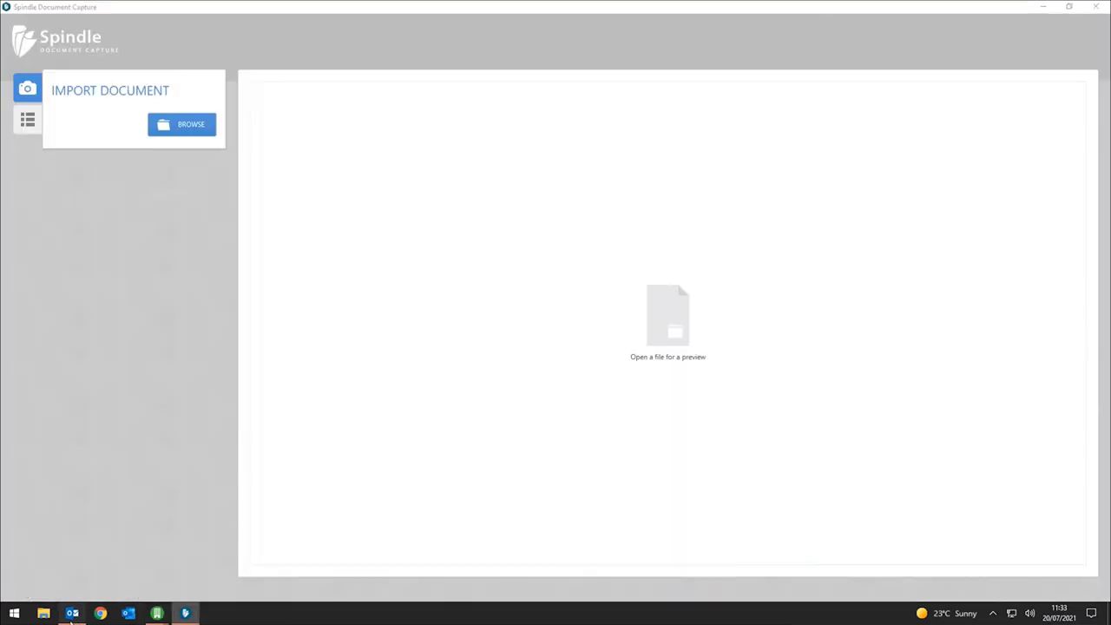
click(1070, 9)
drag(542, 180, 817, 277)
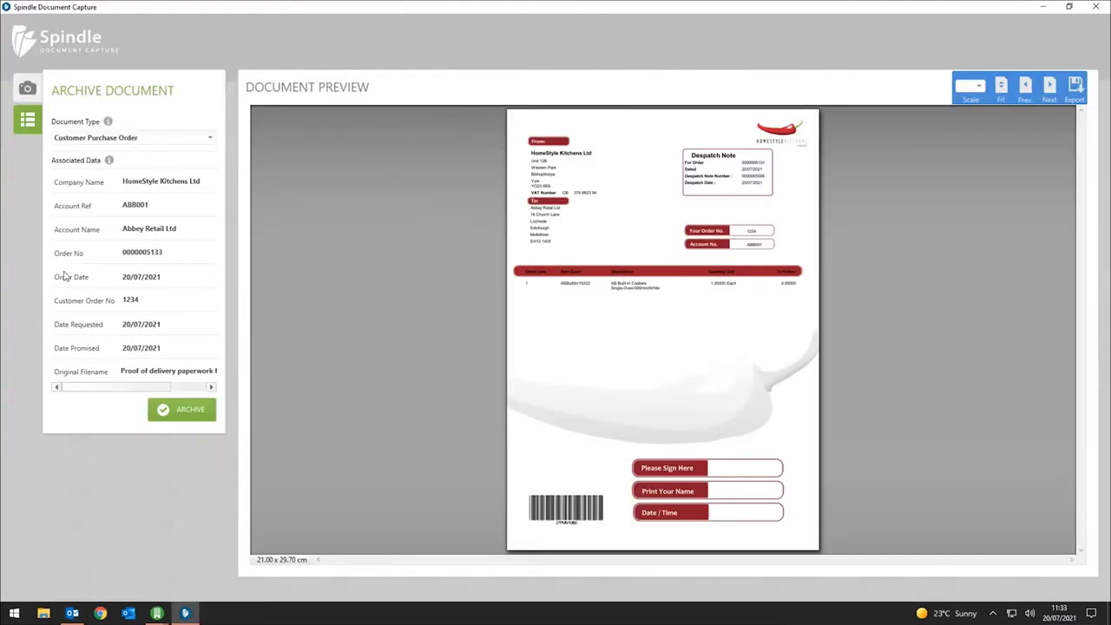
click(130, 139)
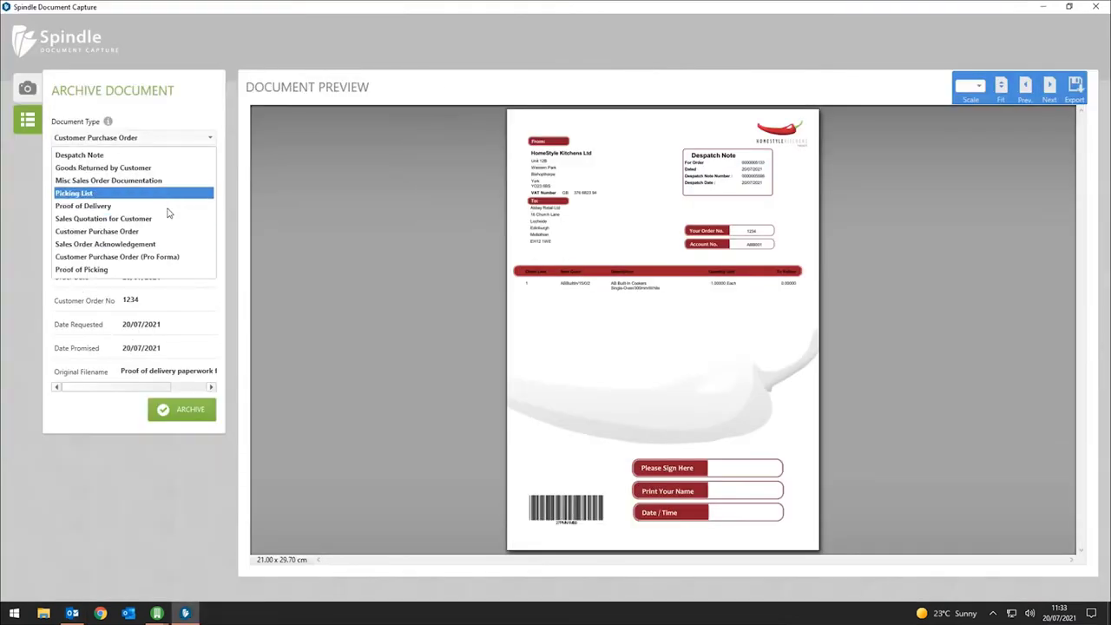
click(170, 208)
click(178, 478)
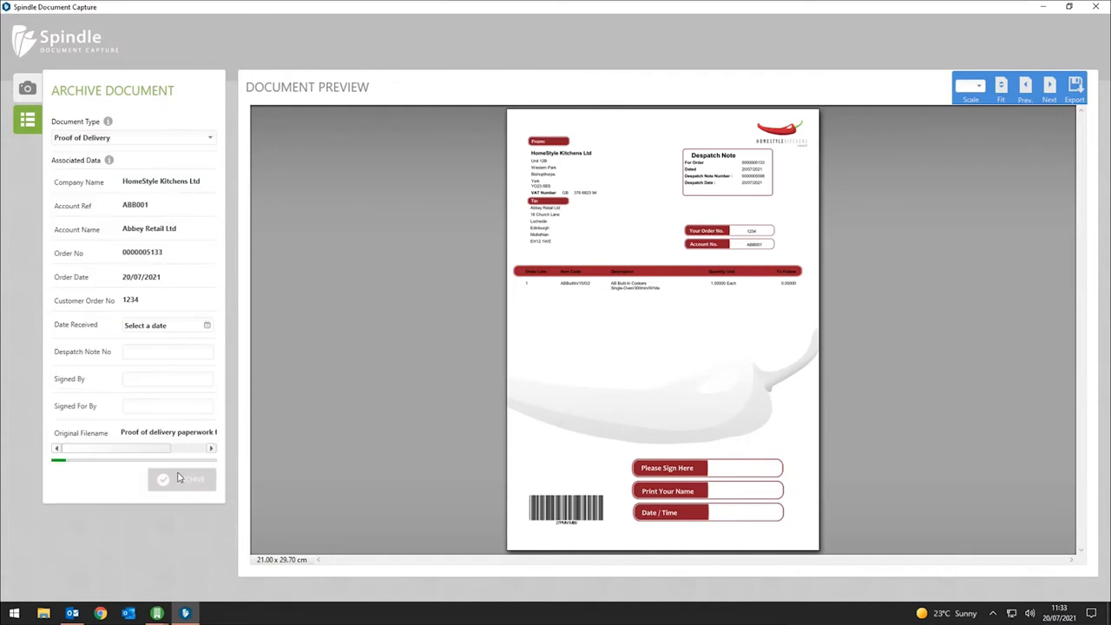
click(1096, 7)
click(666, 30)
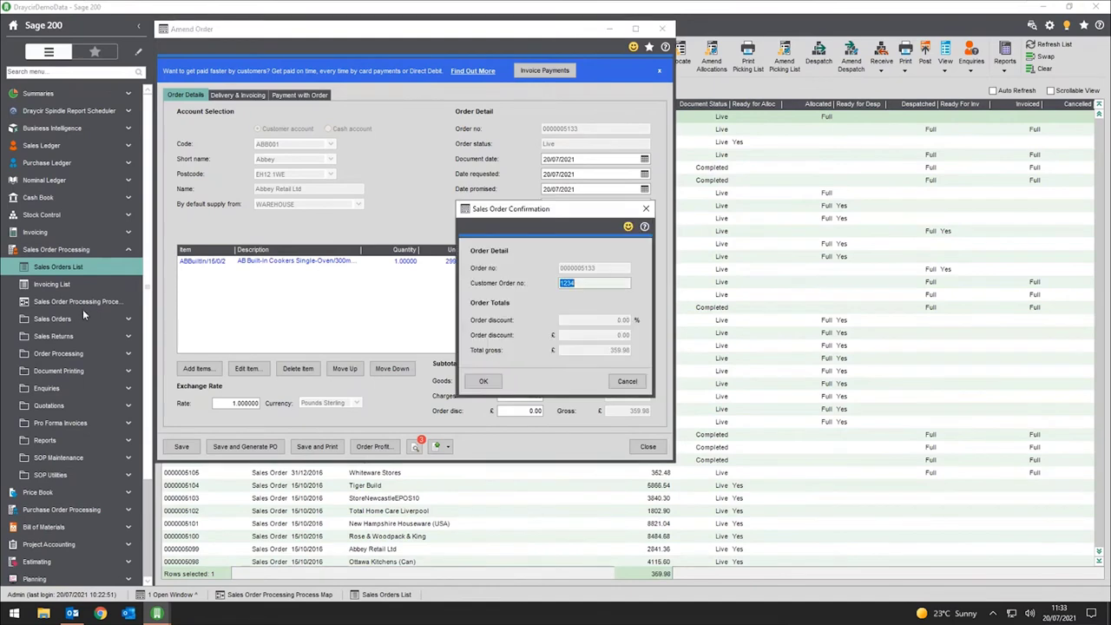
click(487, 384)
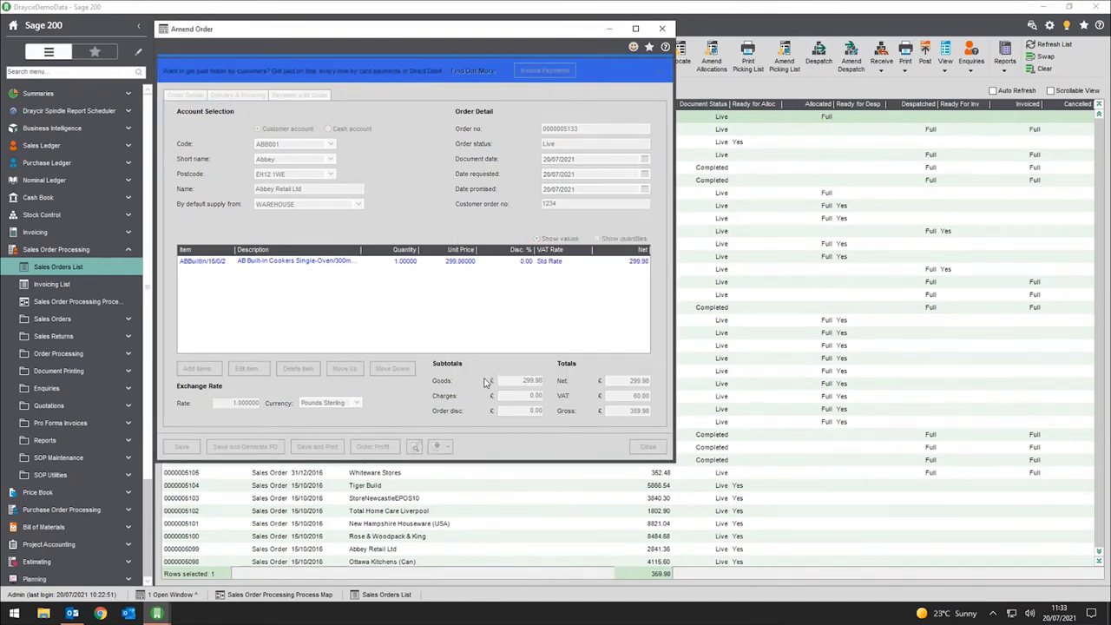
click(68, 303)
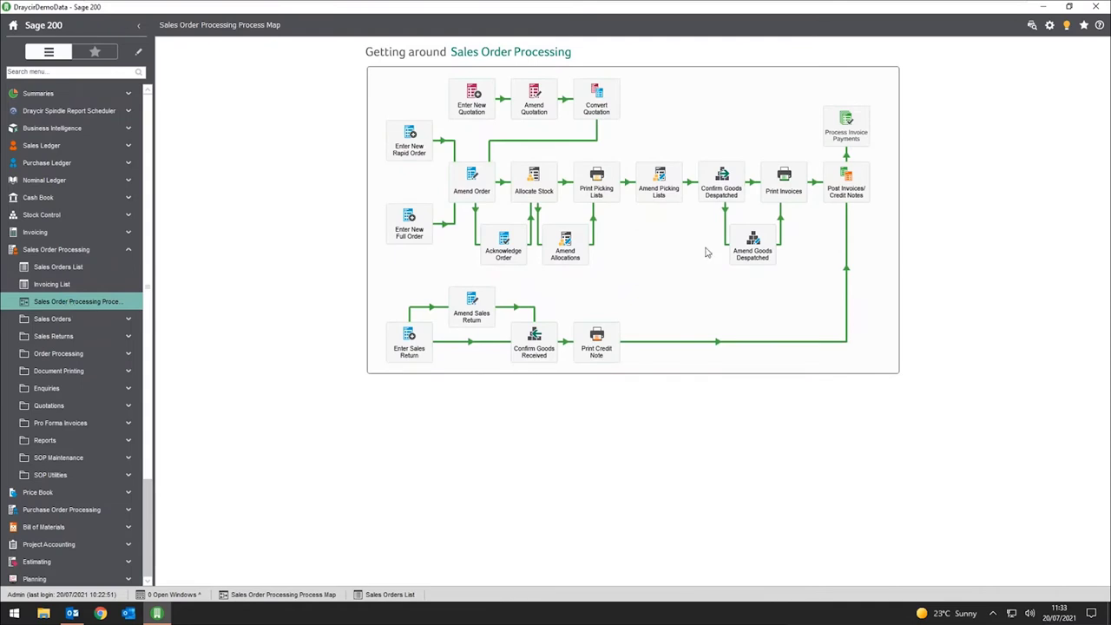
click(779, 184)
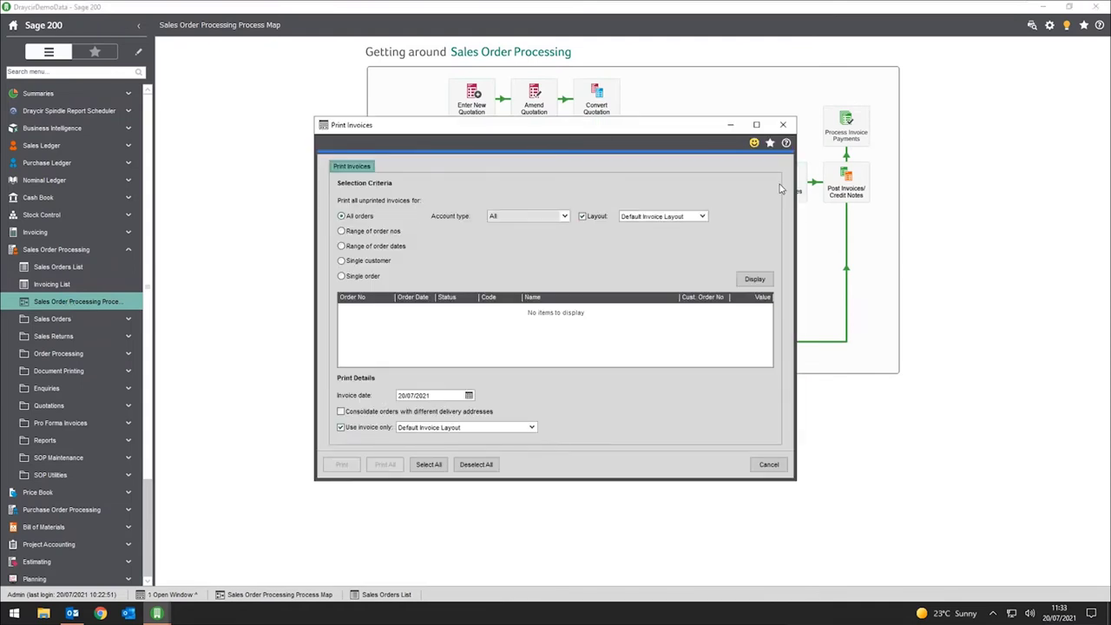
click(377, 278)
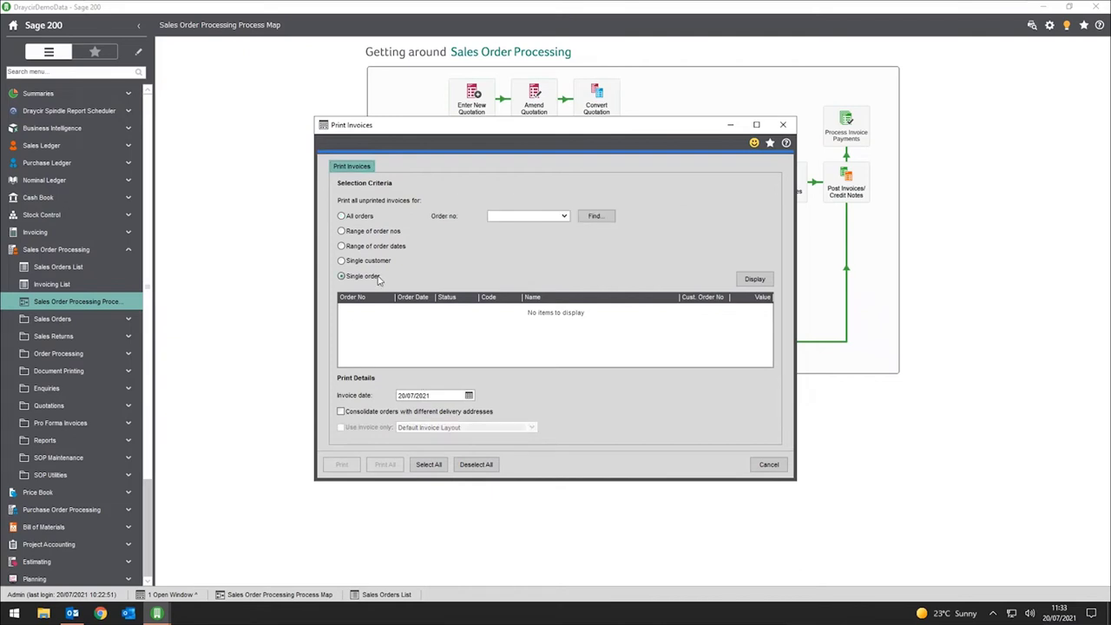
click(563, 216)
click(554, 231)
click(752, 282)
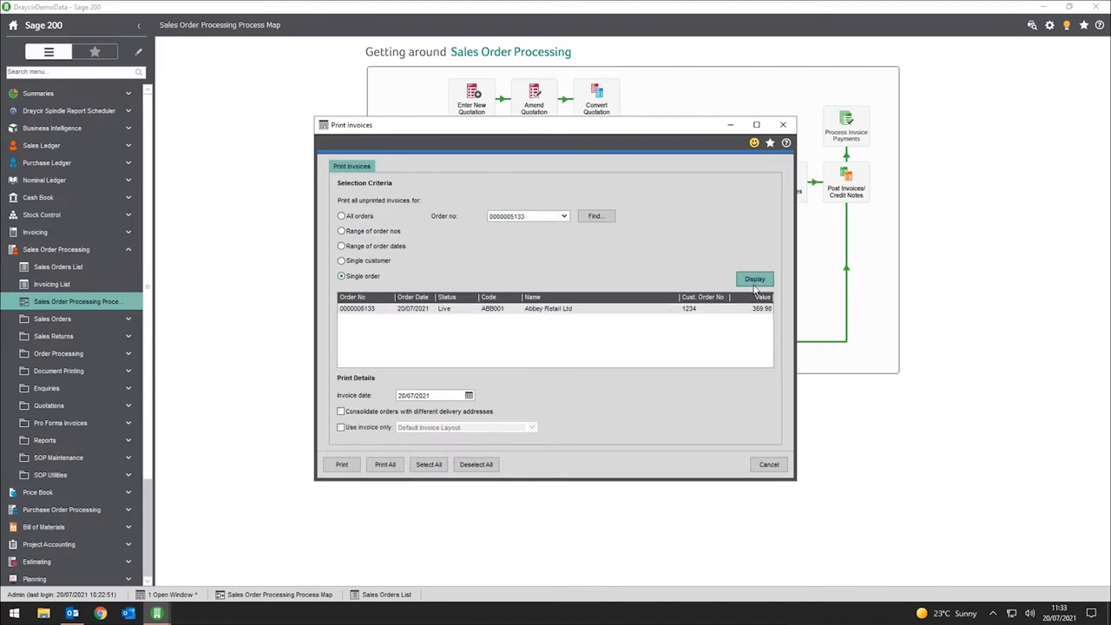
click(626, 310)
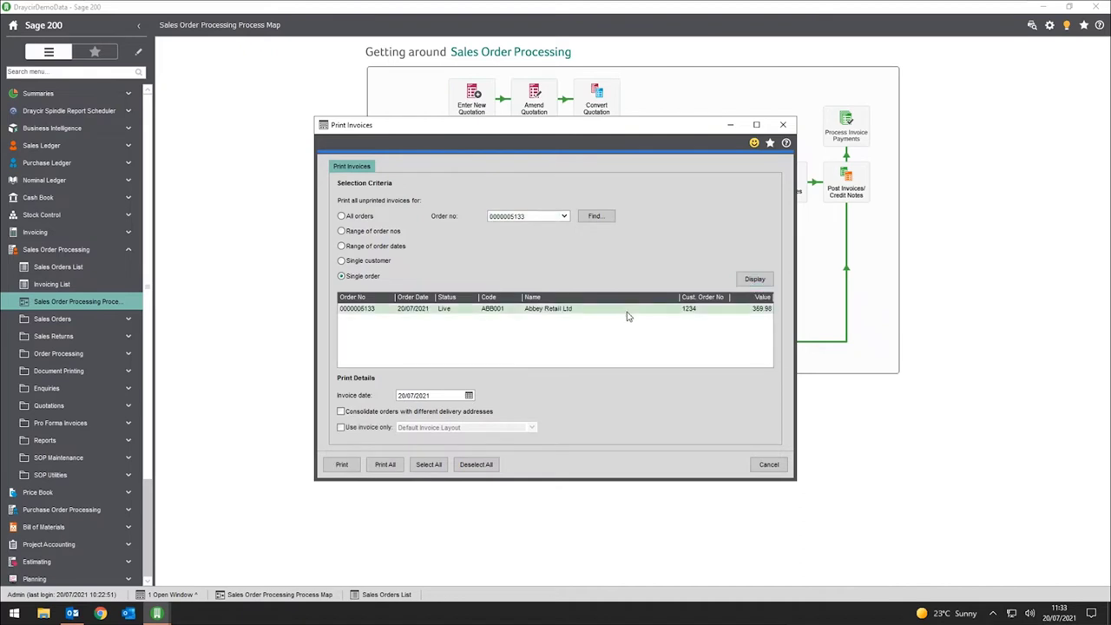
click(340, 467)
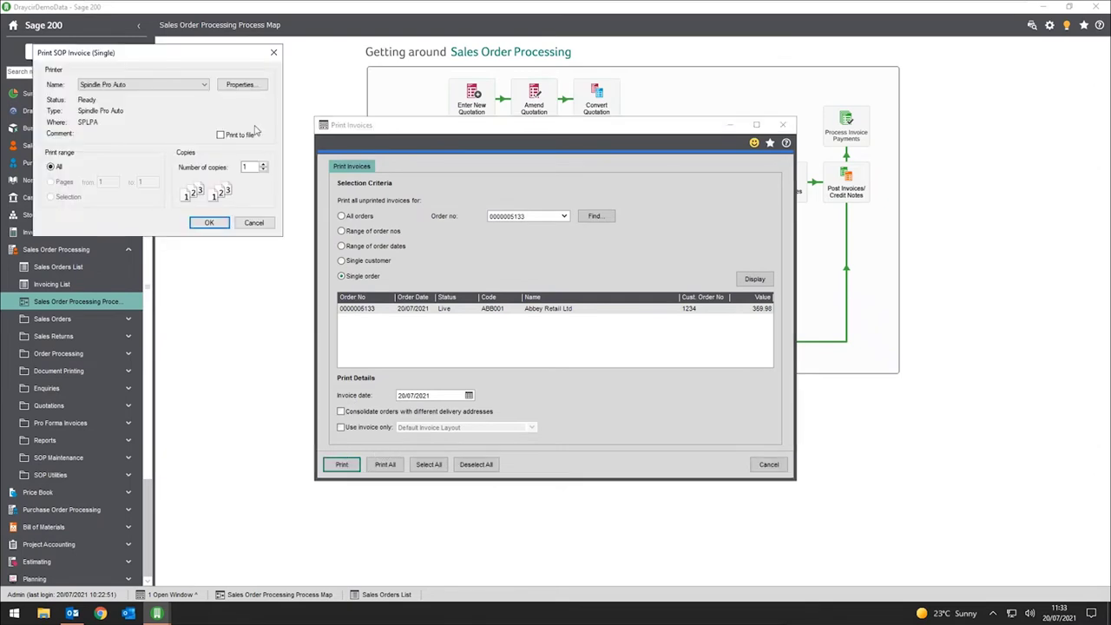
click(205, 222)
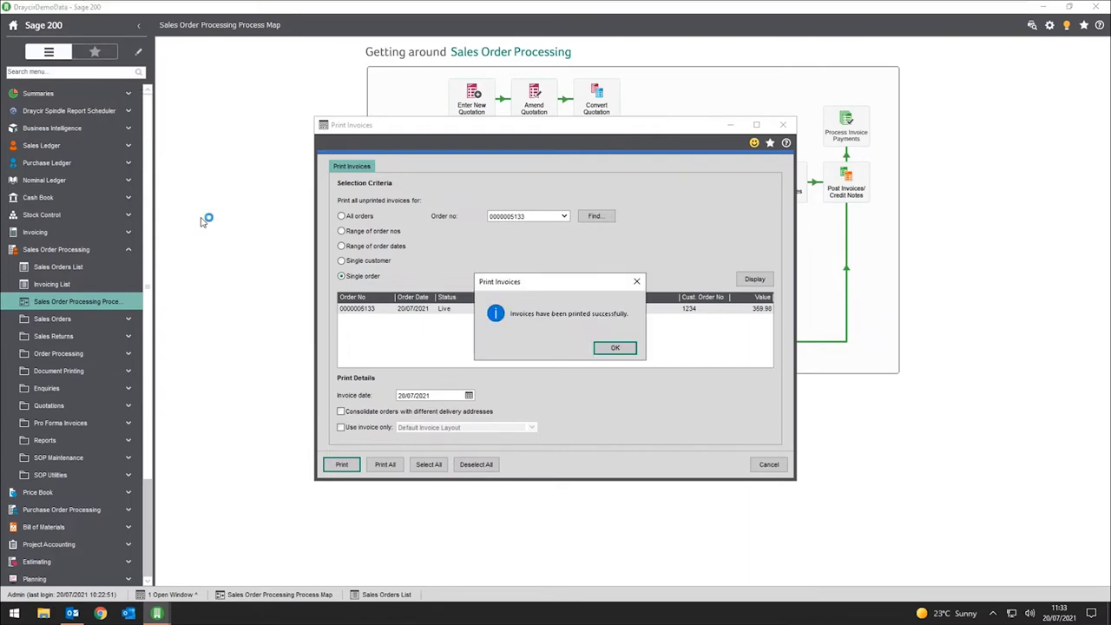
key(Return)
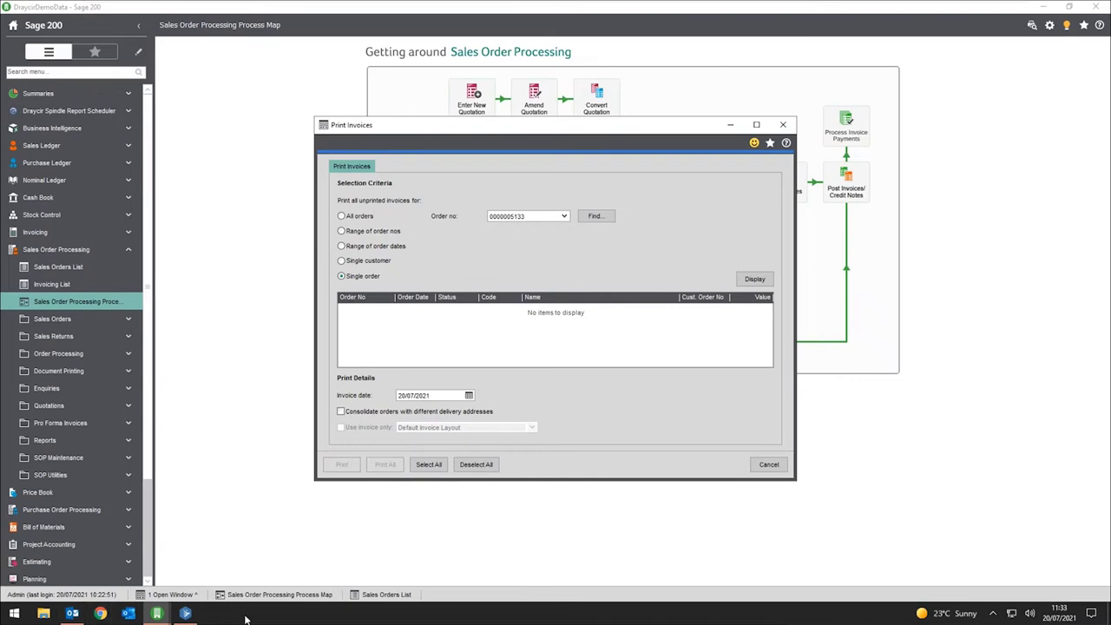
click(784, 124)
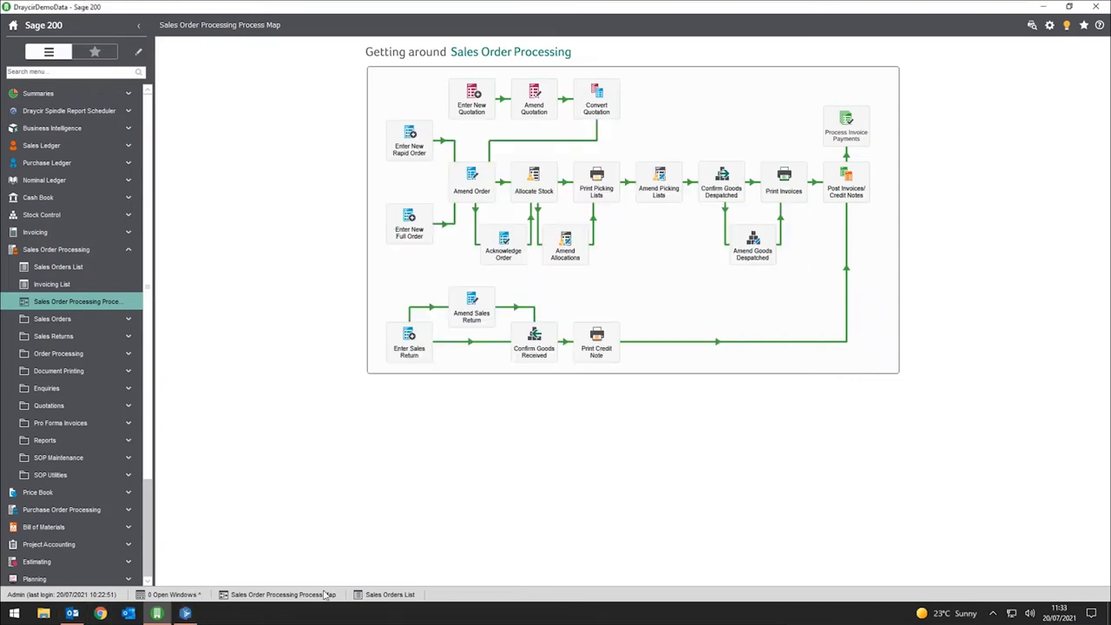
click(73, 614)
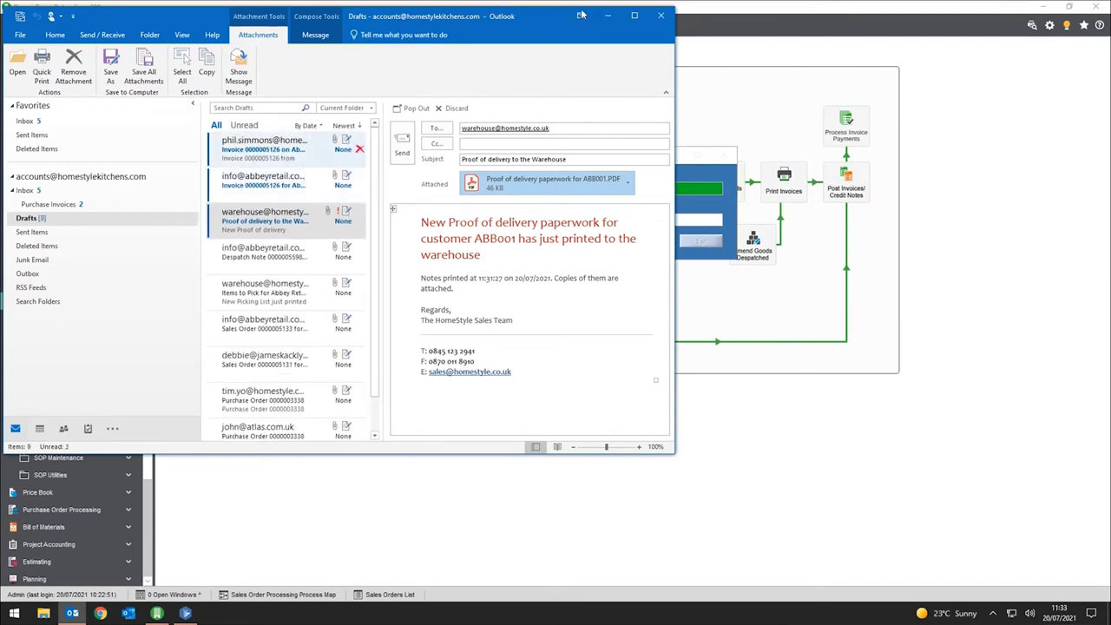
click(634, 15)
click(288, 178)
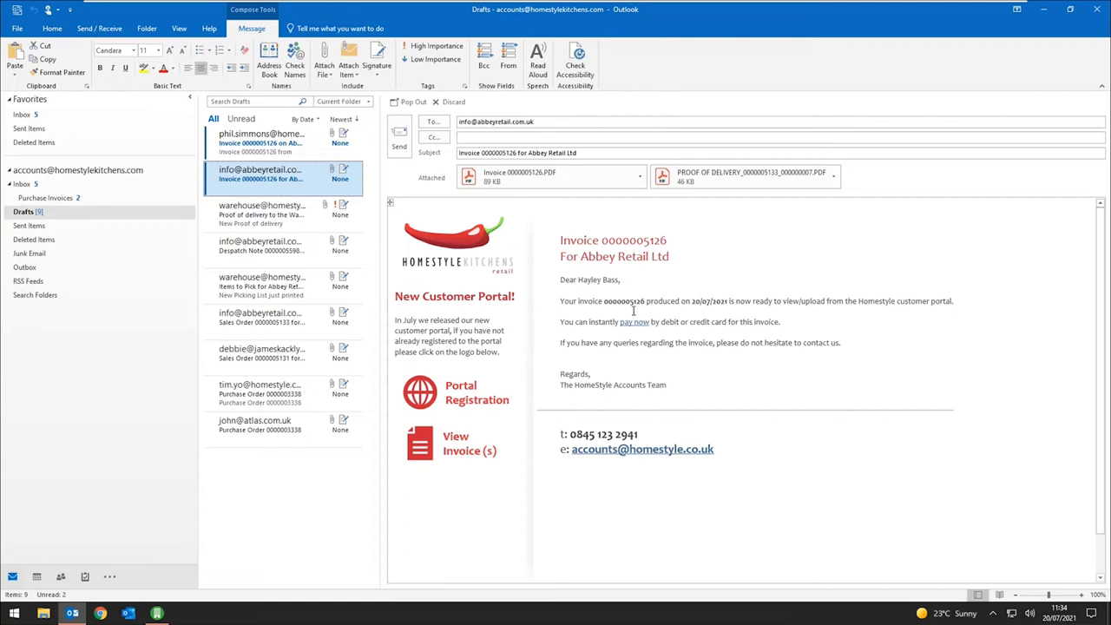
drag(605, 301, 727, 302)
click(766, 284)
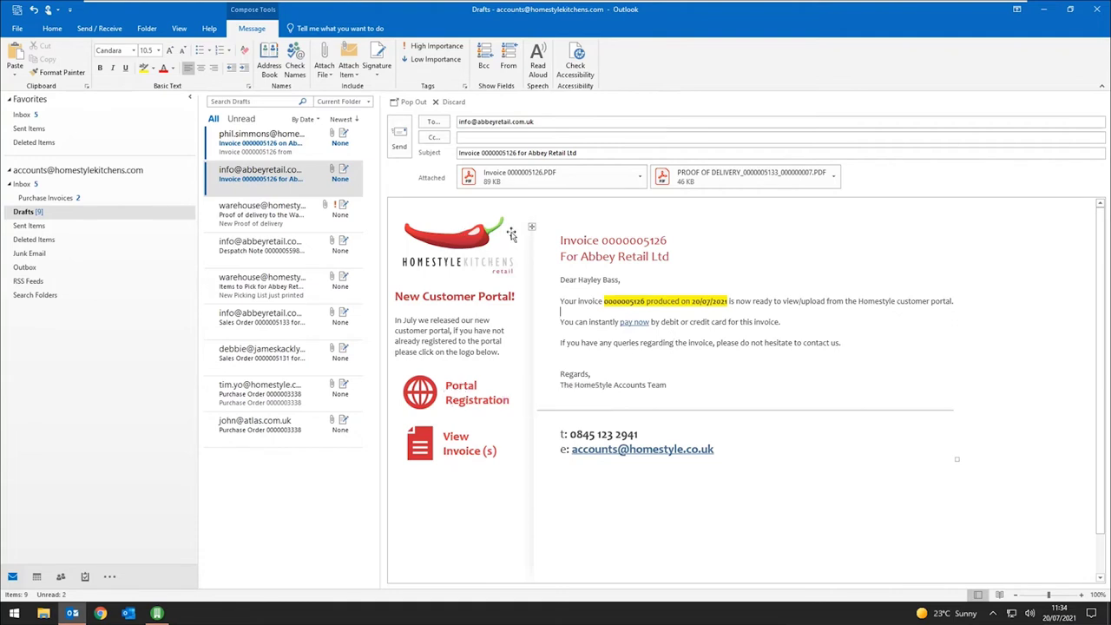
click(587, 178)
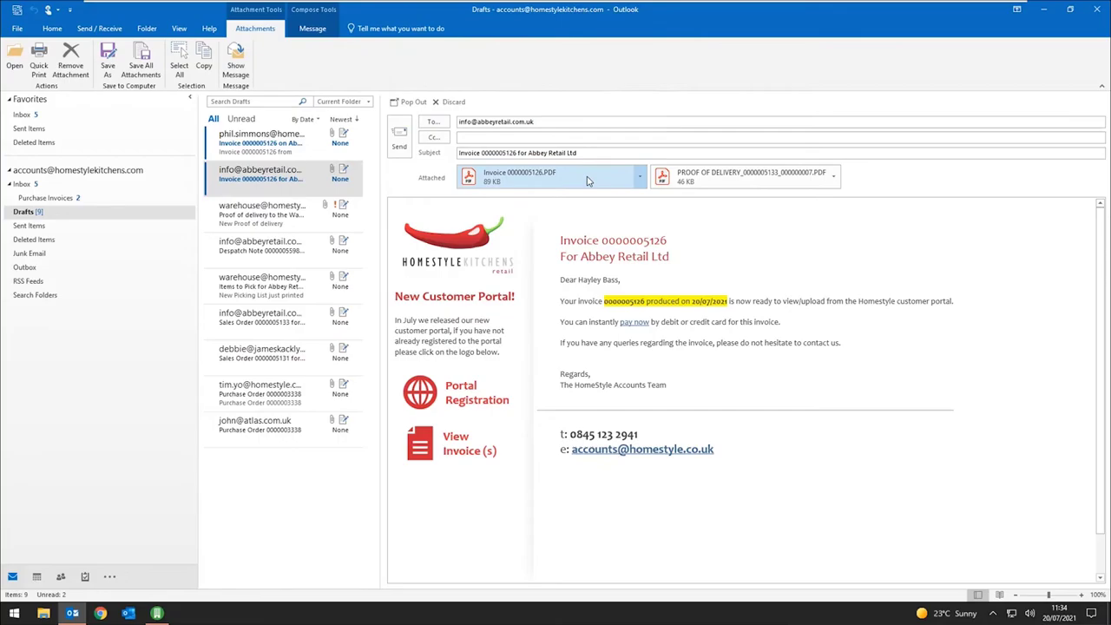
double_click(587, 179)
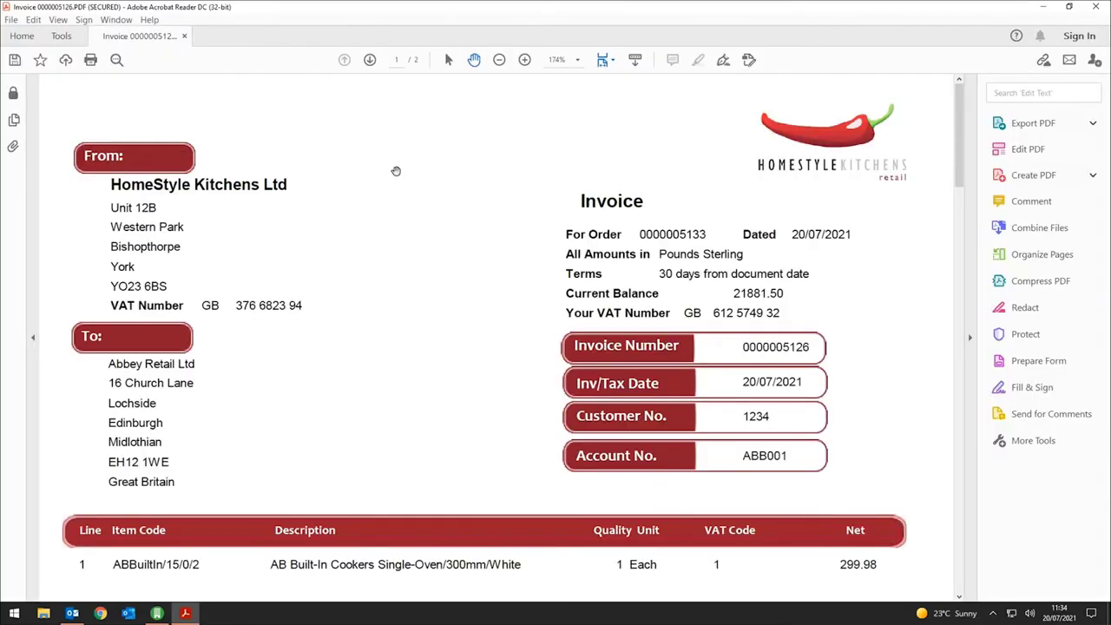
scroll(669, 196, down, 10)
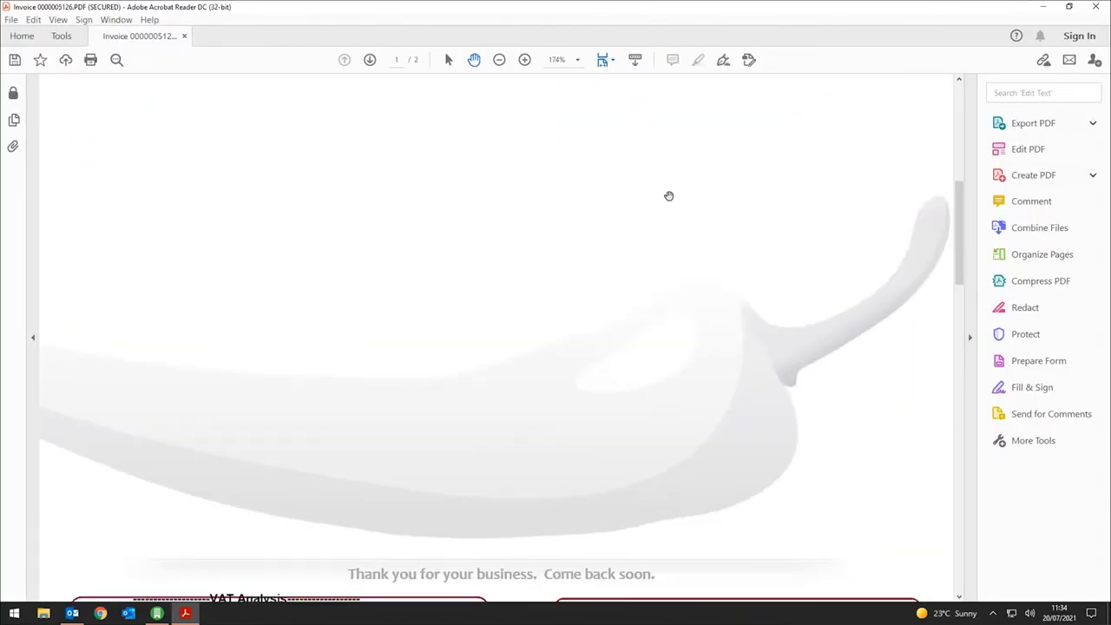
scroll(669, 196, down, 4)
scroll(667, 198, down, 6)
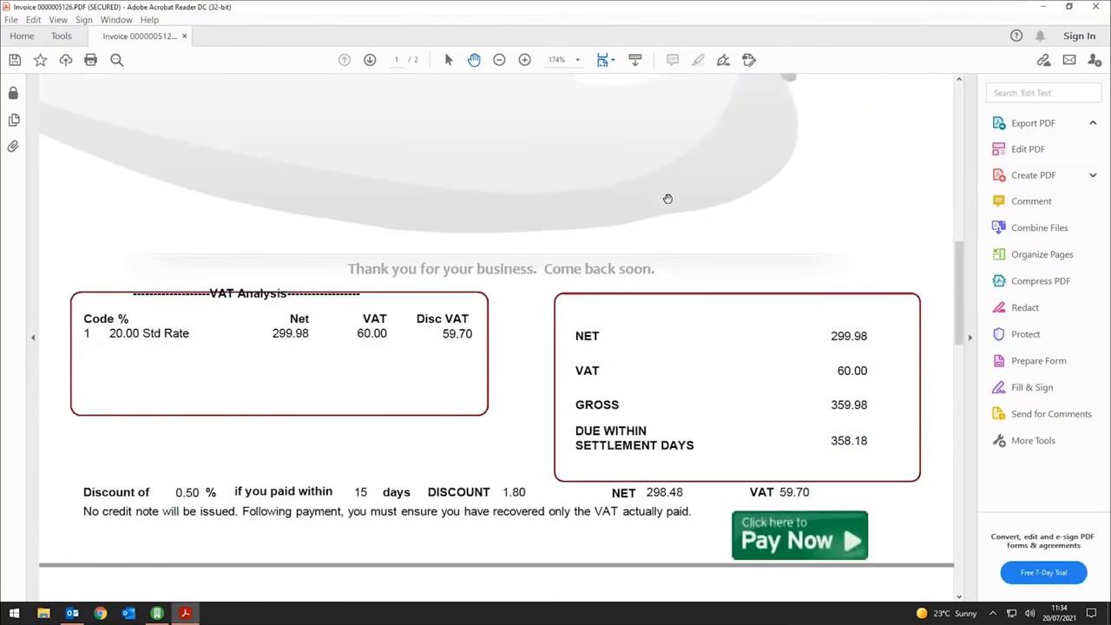
scroll(666, 200, down, 2)
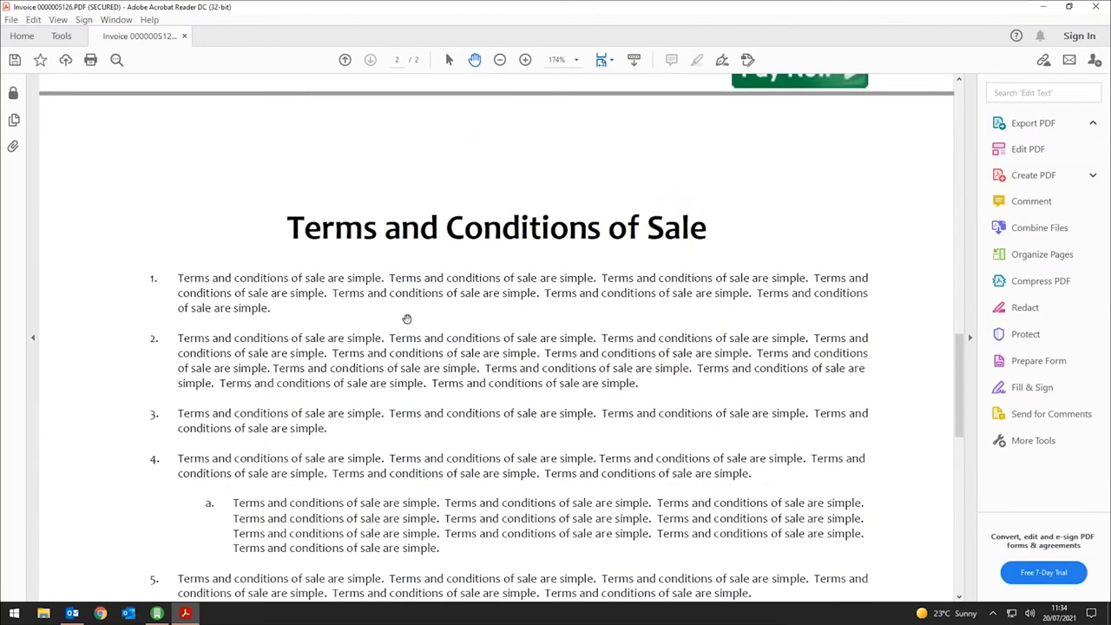
scroll(660, 308, up, 3)
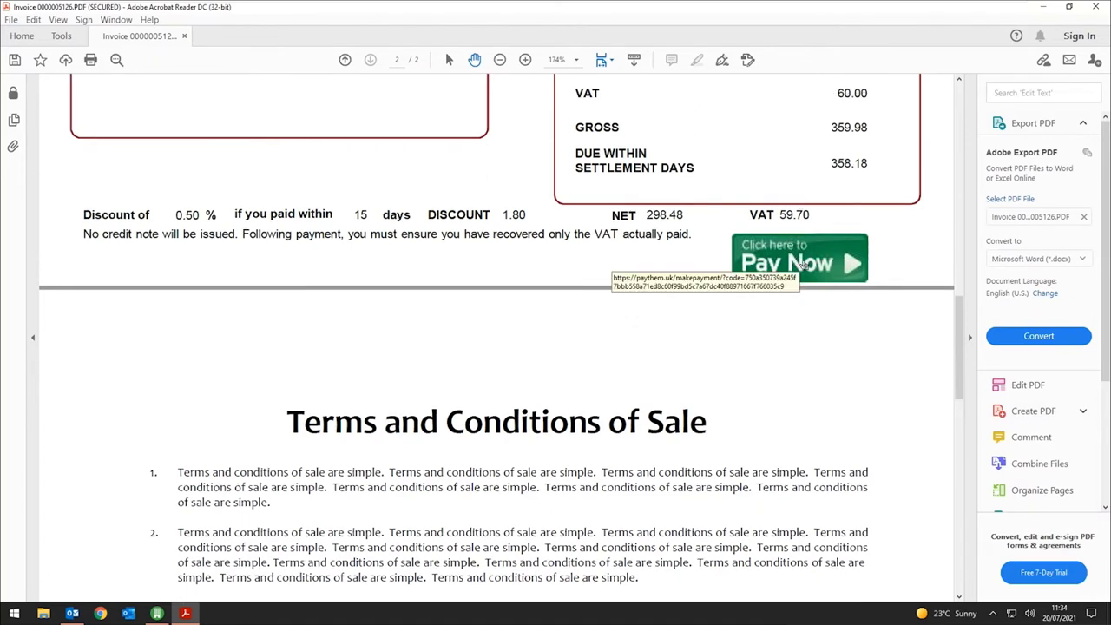
click(803, 265)
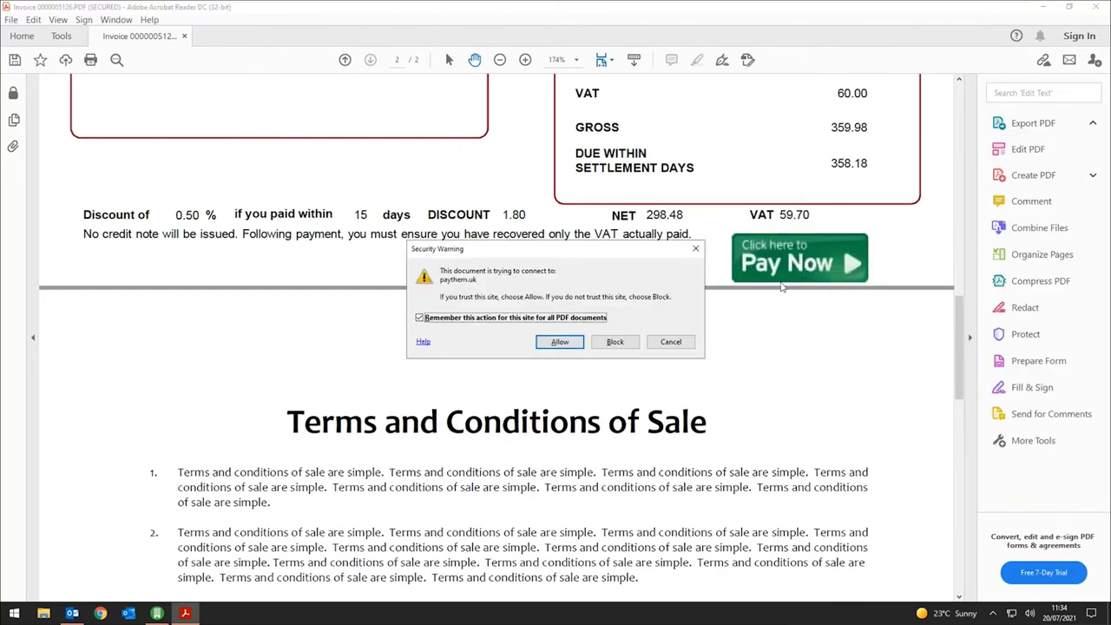
click(569, 343)
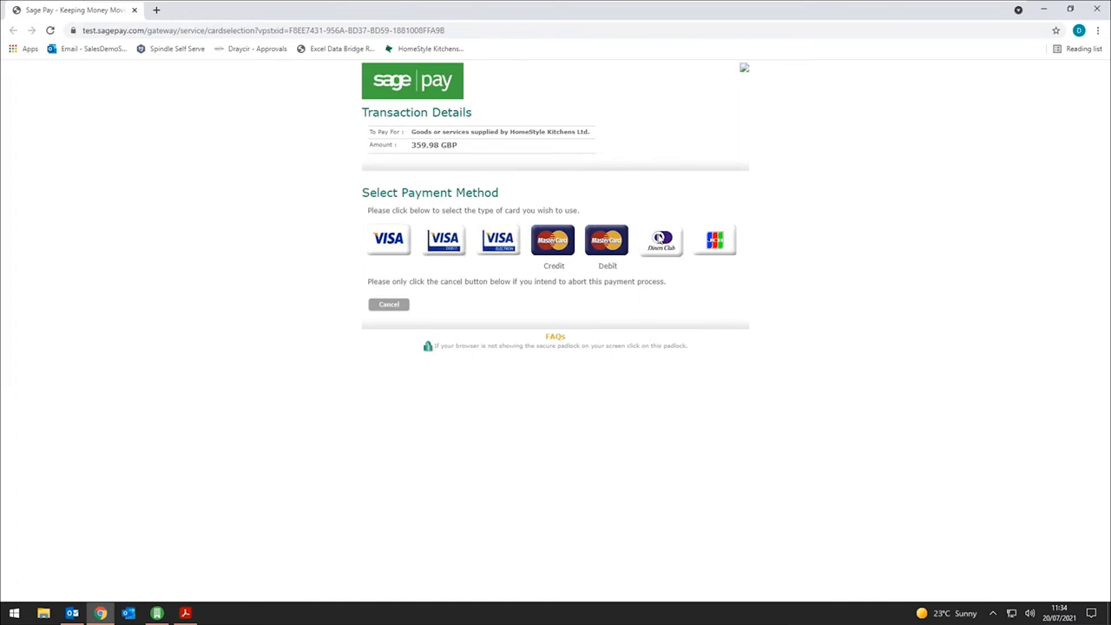
Check the 359.98 GBP amount on the Sage Pay checkout page, then return to the invoice PDF
drag(465, 149, 414, 156)
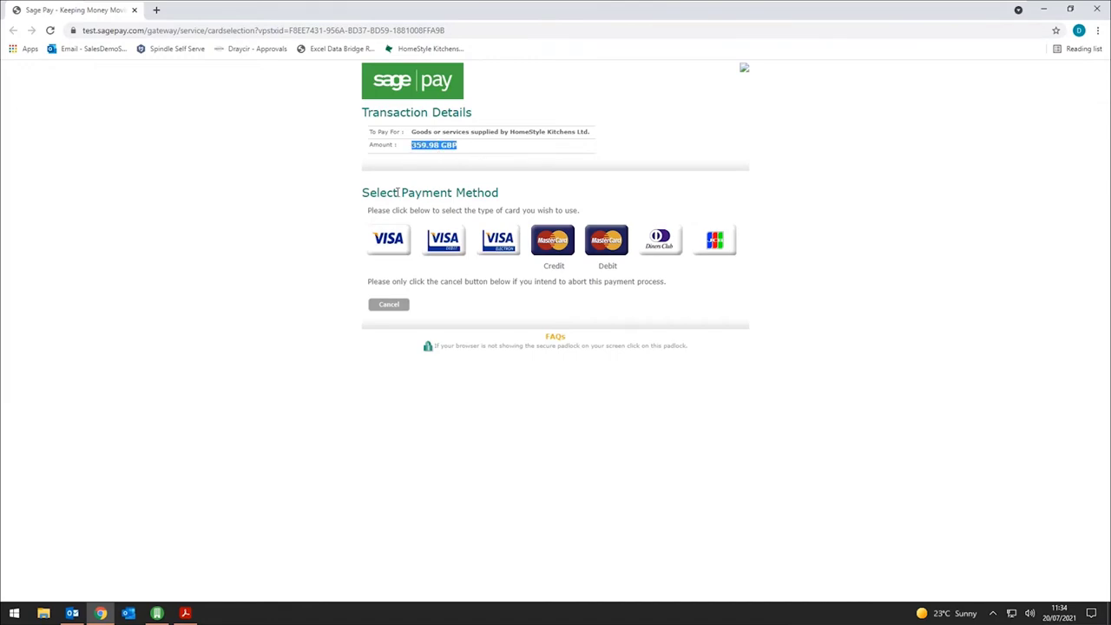
key(alt+Tab)
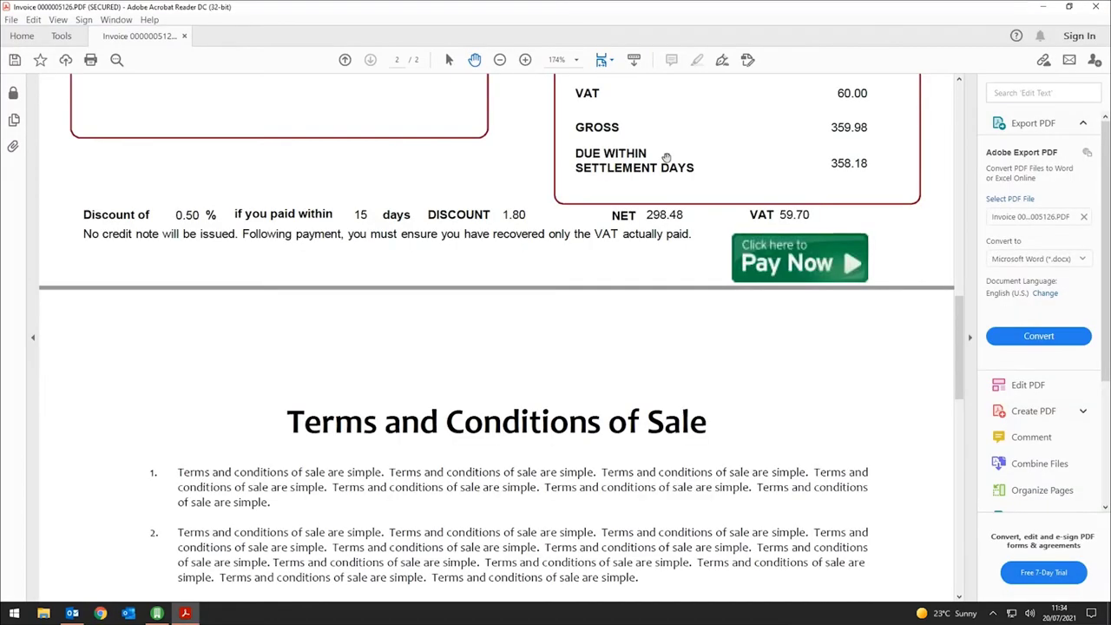
scroll(724, 152, up, 3)
Close the invoice PDF, then review and close the proof-of-delivery attachment
click(1092, 6)
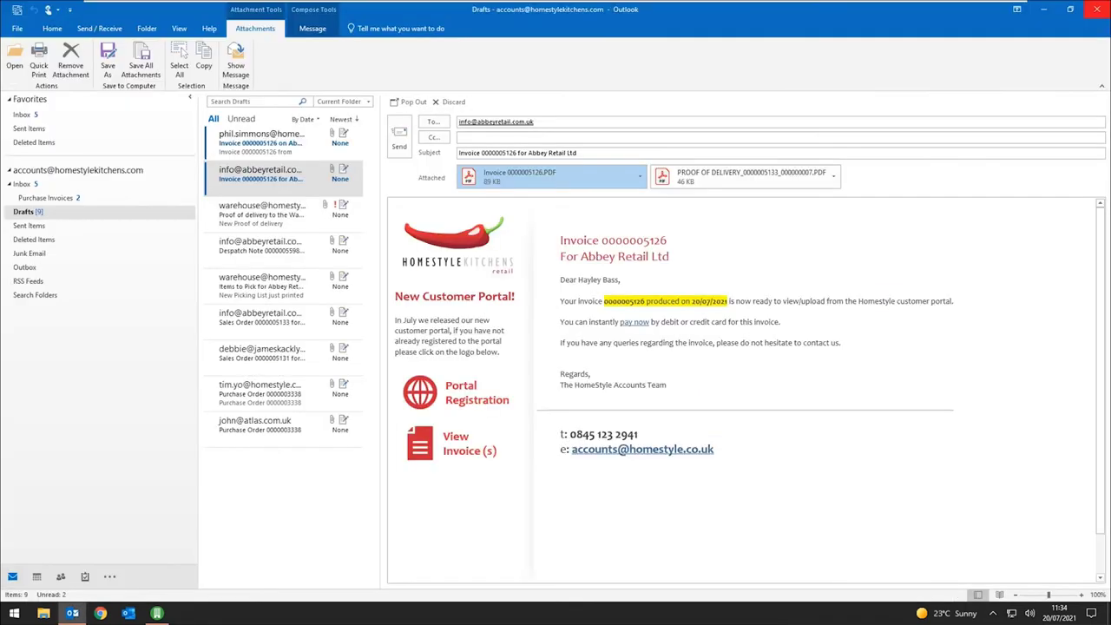
double_click(733, 184)
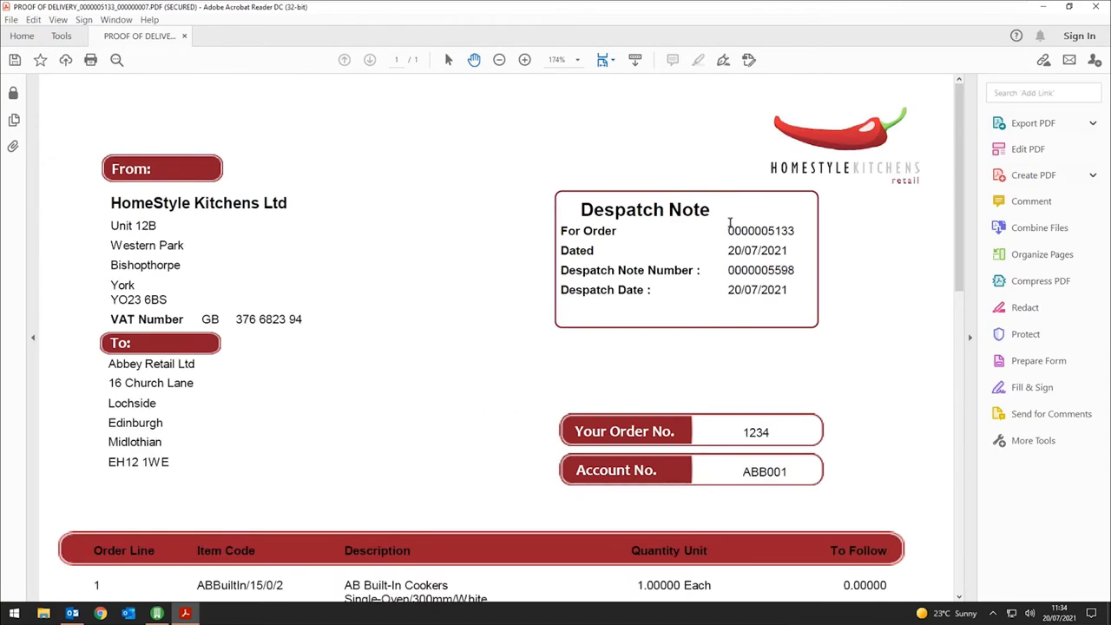
scroll(692, 288, down, 10)
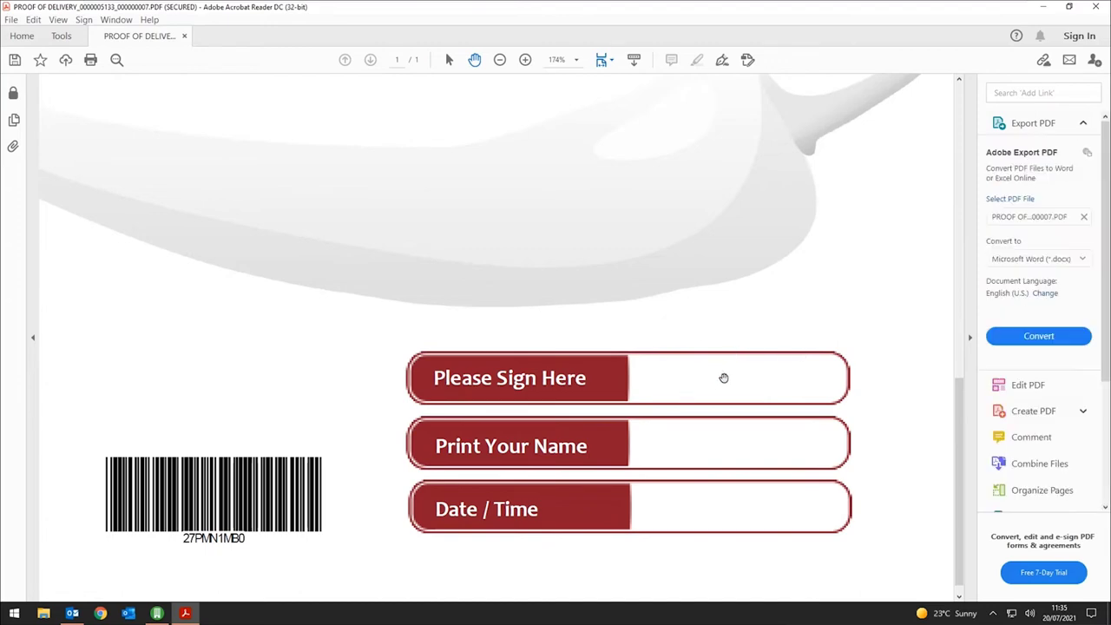
scroll(781, 323, up, 10)
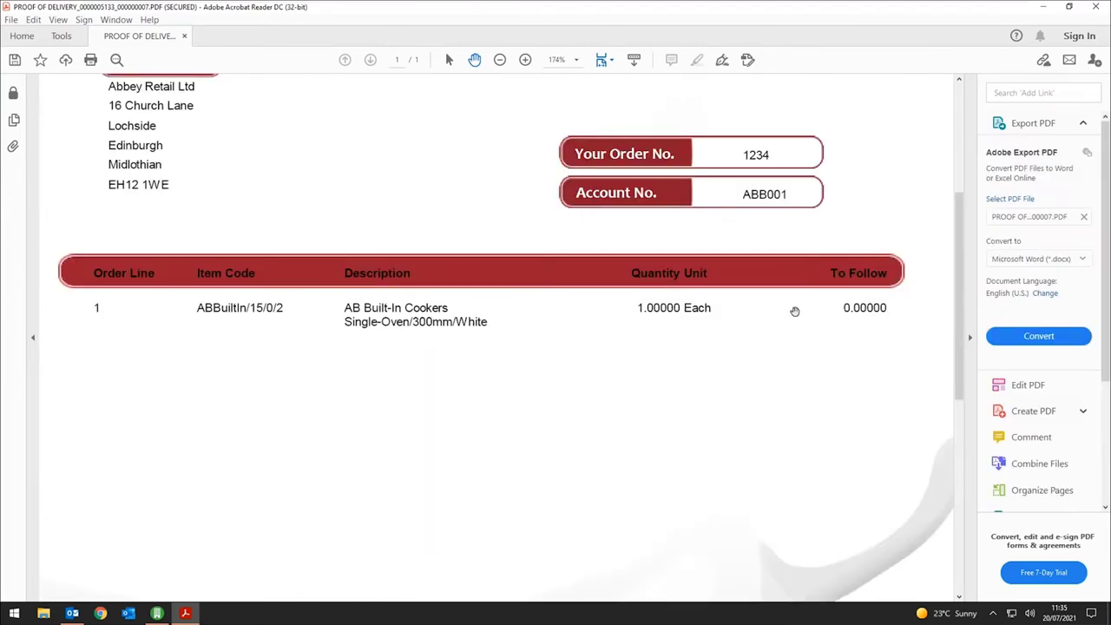
click(1096, 7)
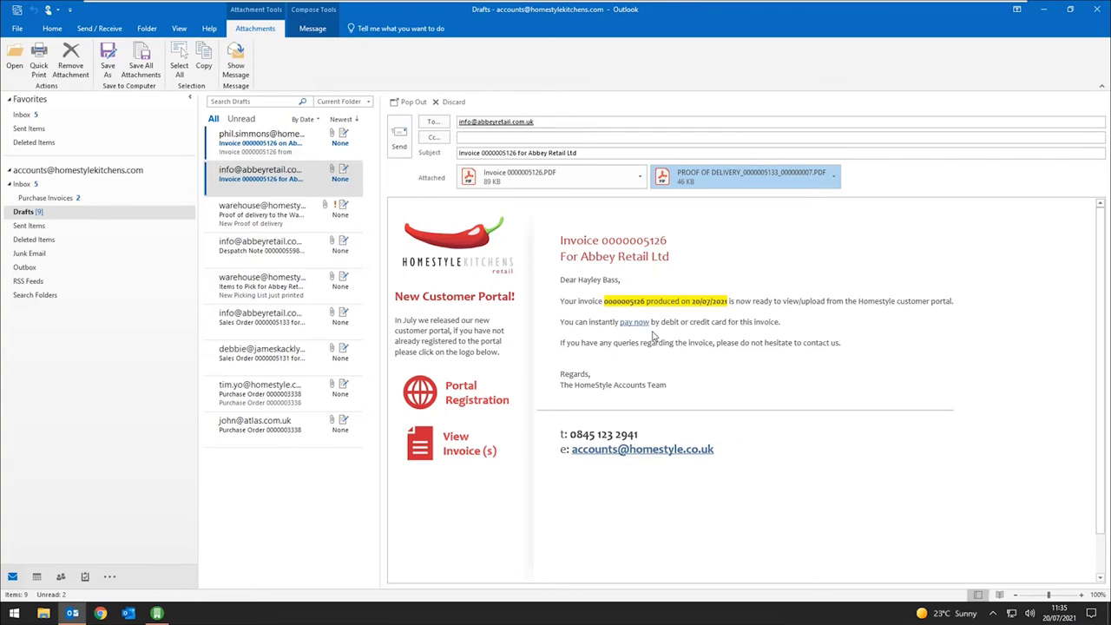
click(283, 151)
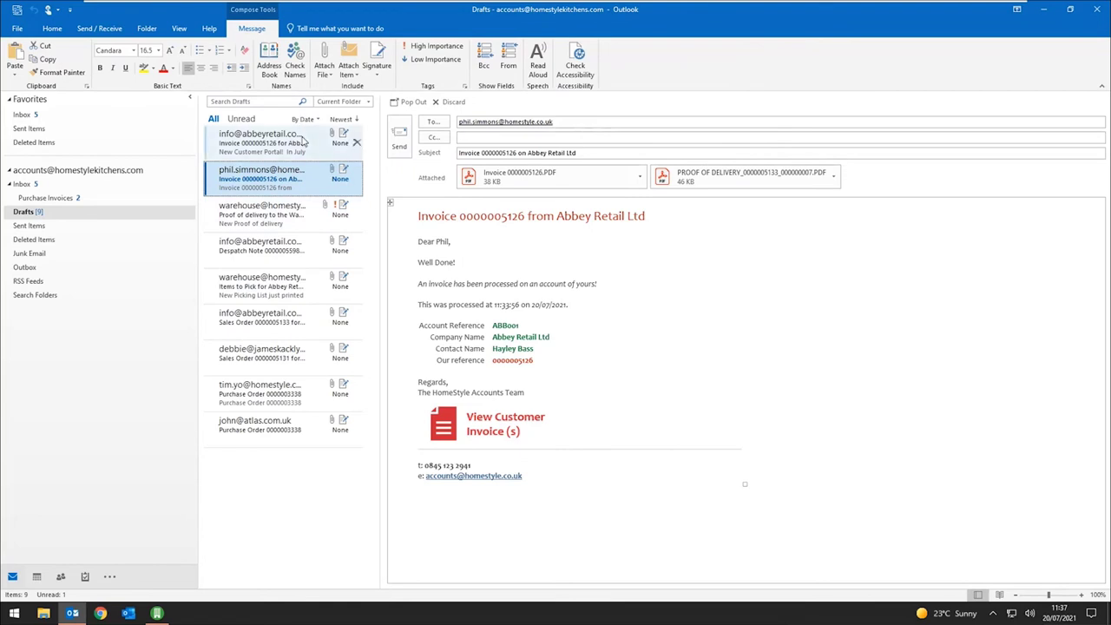
Minimise Outlook to return to Sage 200's Sales Order Processing map
click(1044, 8)
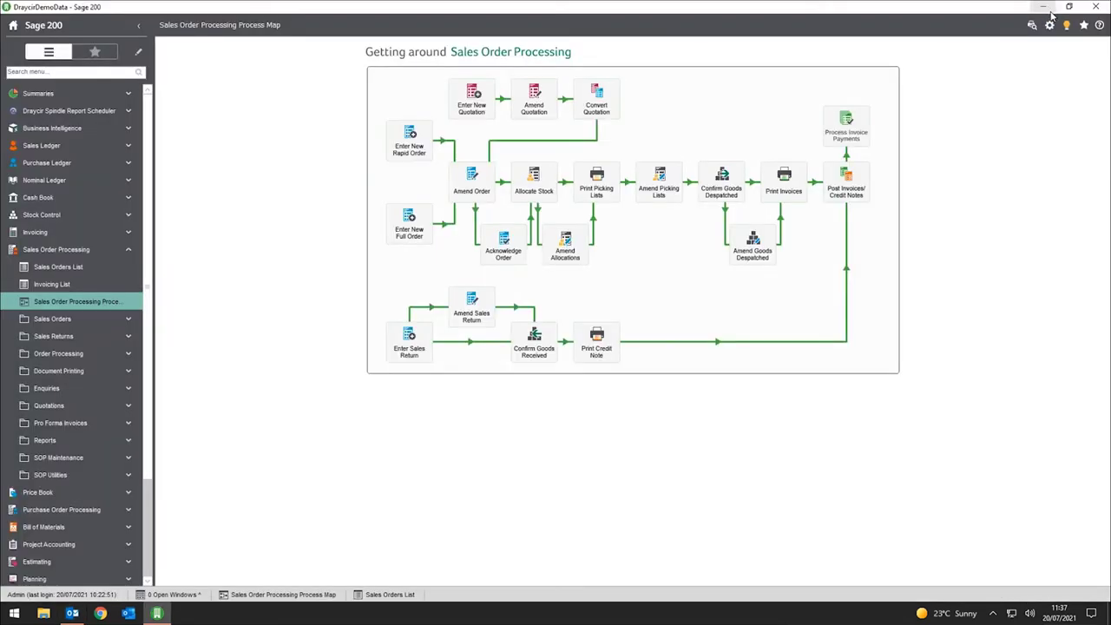
click(83, 269)
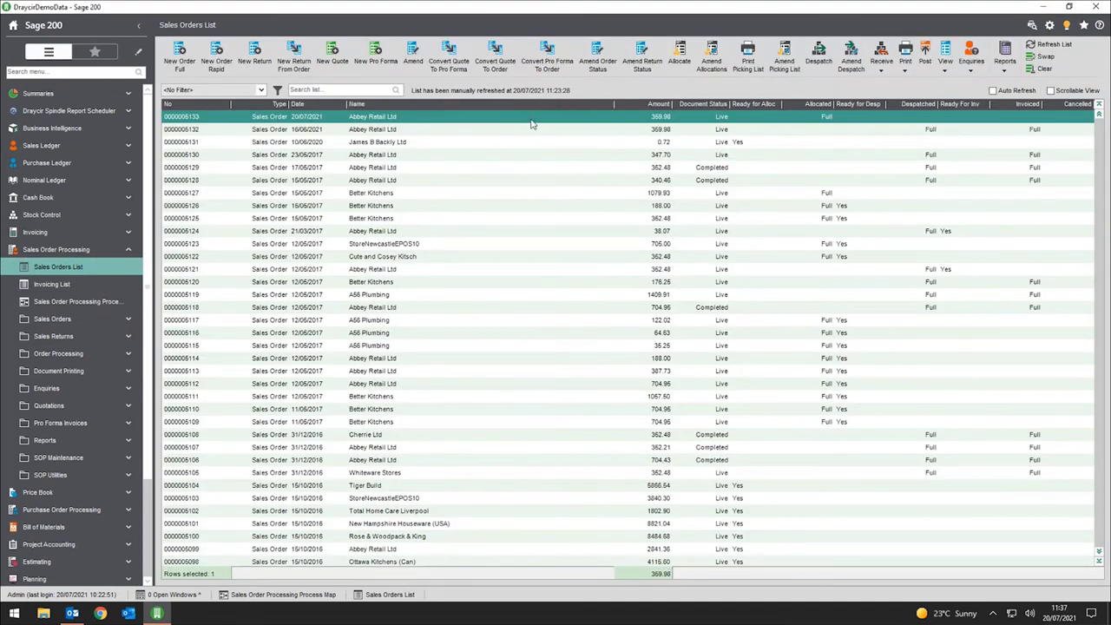
double_click(653, 114)
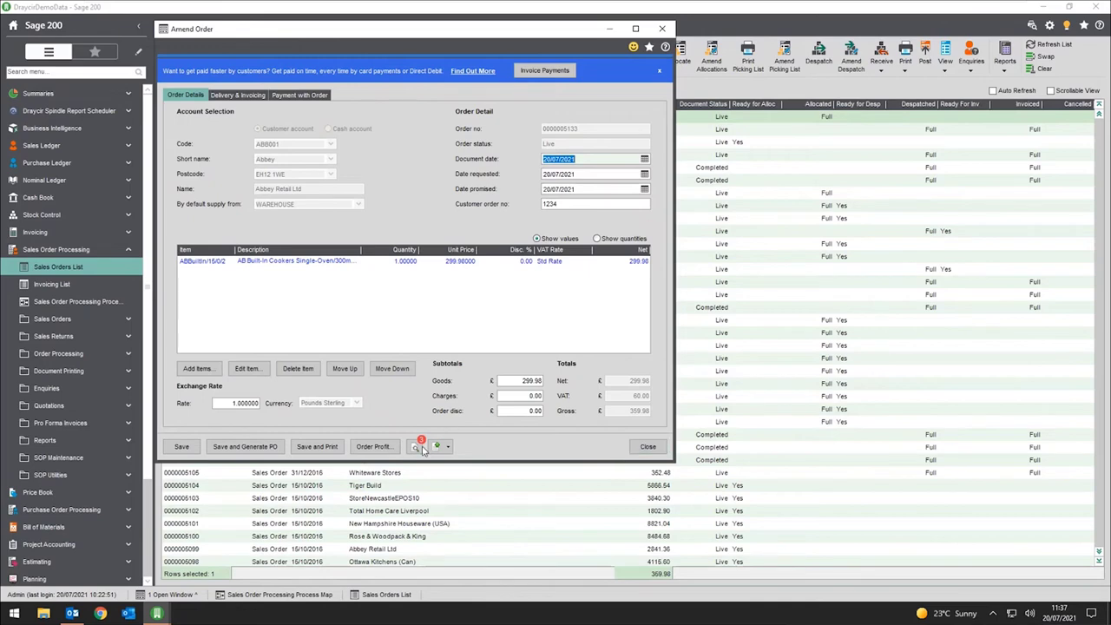
click(649, 447)
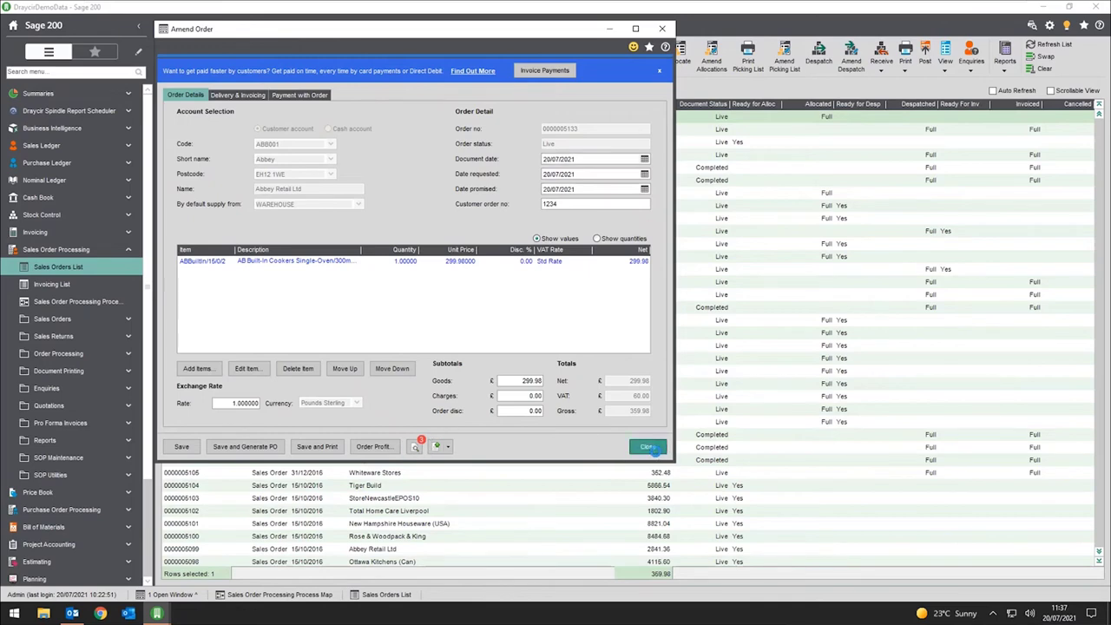
click(494, 387)
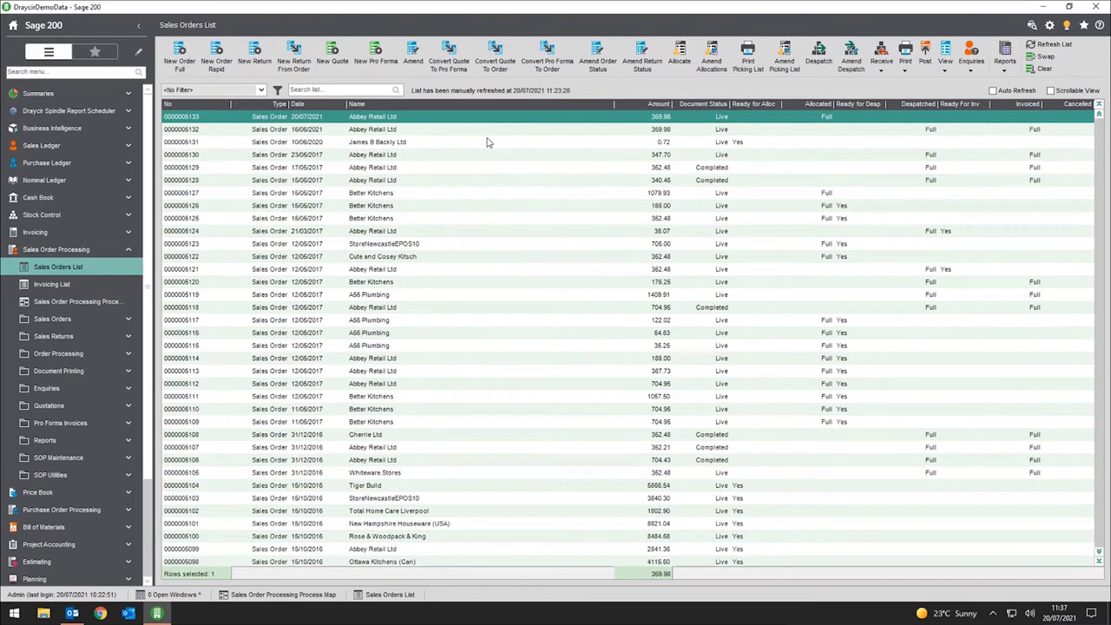
click(126, 145)
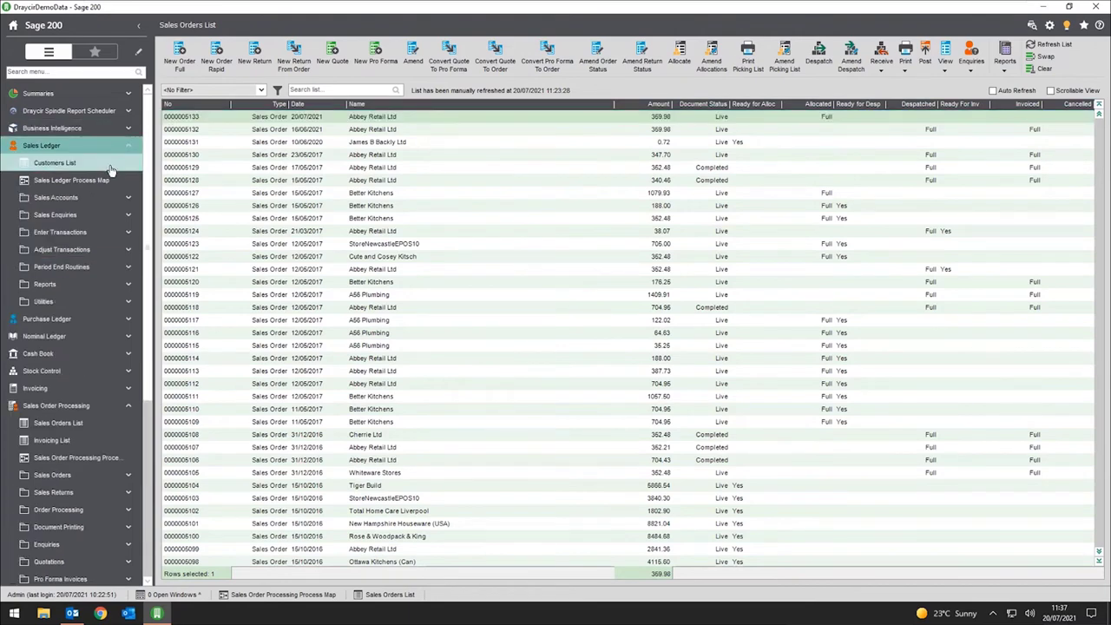
Filter the Customers List on 'abbey' and open Abbey Retail Ltd's transaction enquiry
click(109, 164)
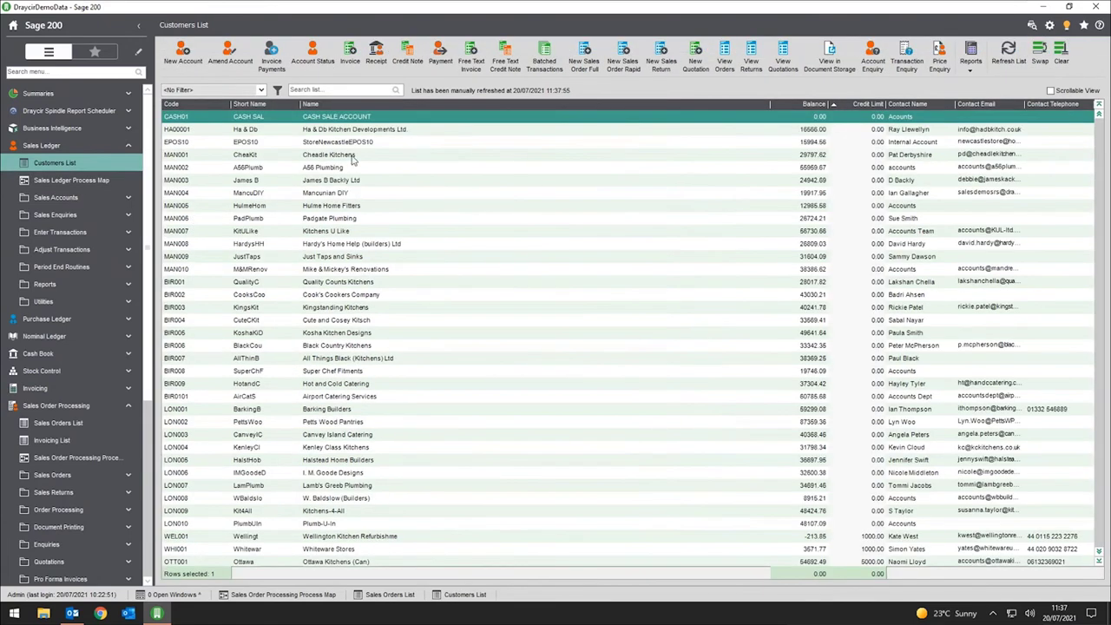
click(327, 90)
text(abbey)
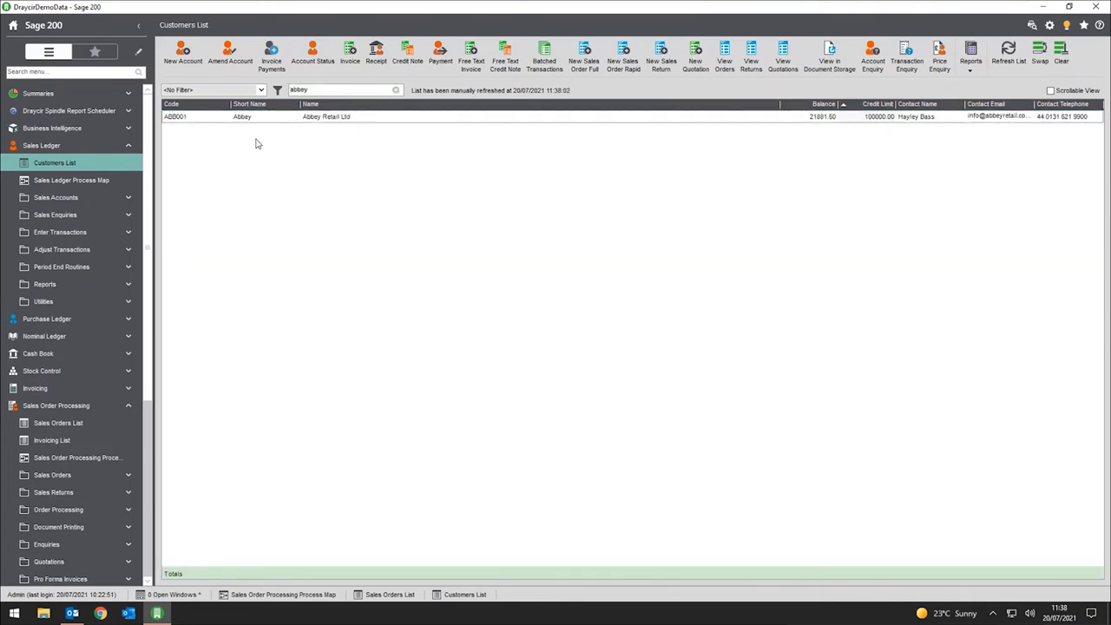
double_click(251, 116)
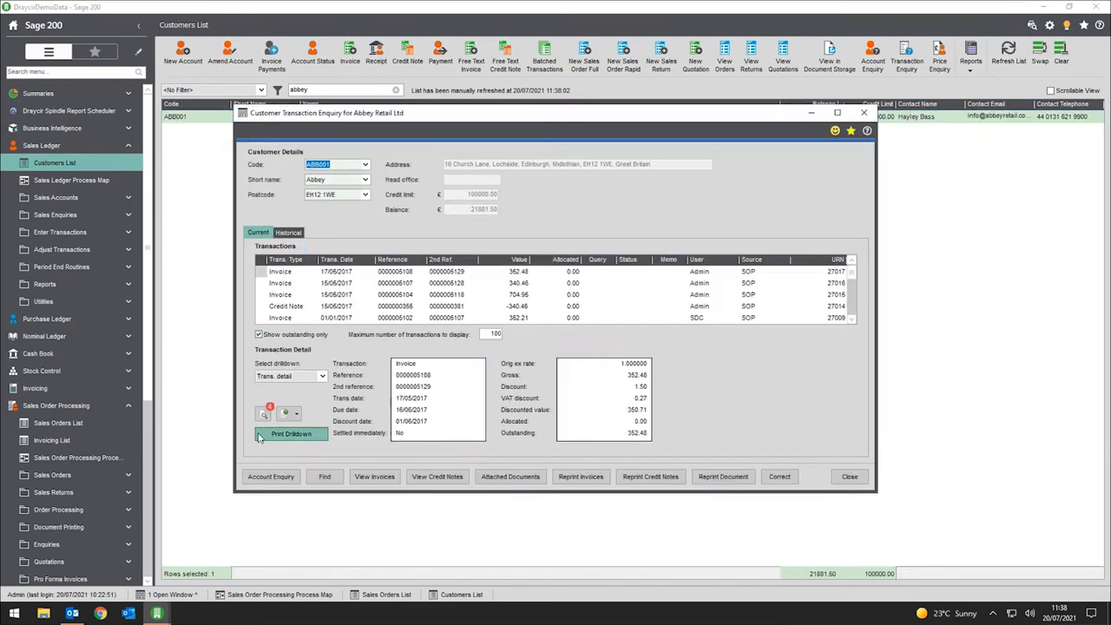
click(274, 284)
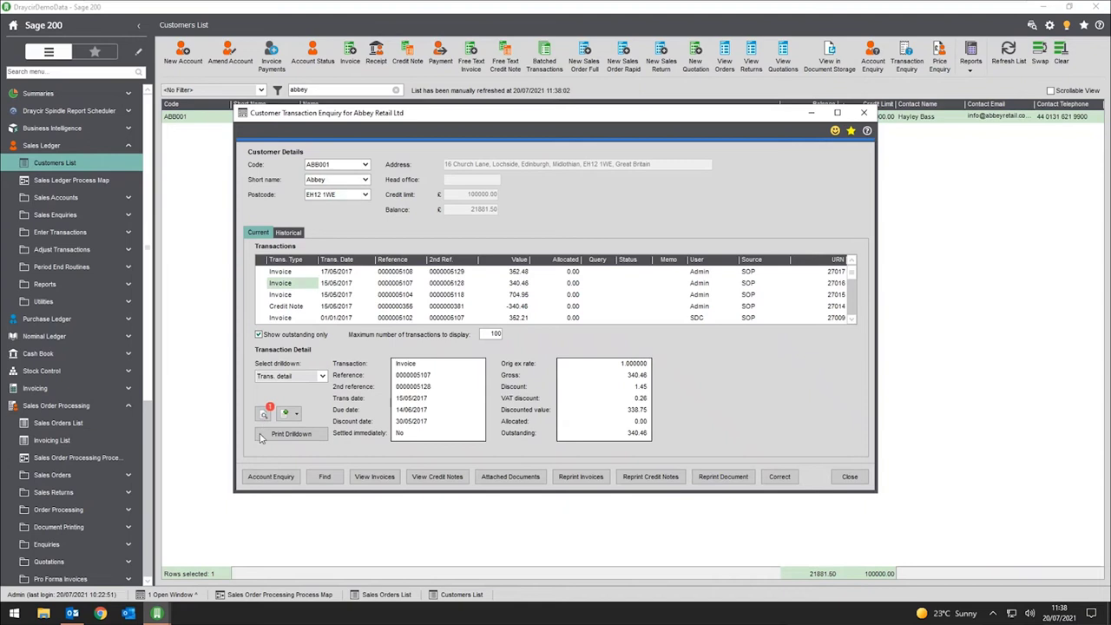
click(293, 296)
click(291, 307)
scroll(293, 304, down, 1)
scroll(293, 303, down, 1)
click(290, 307)
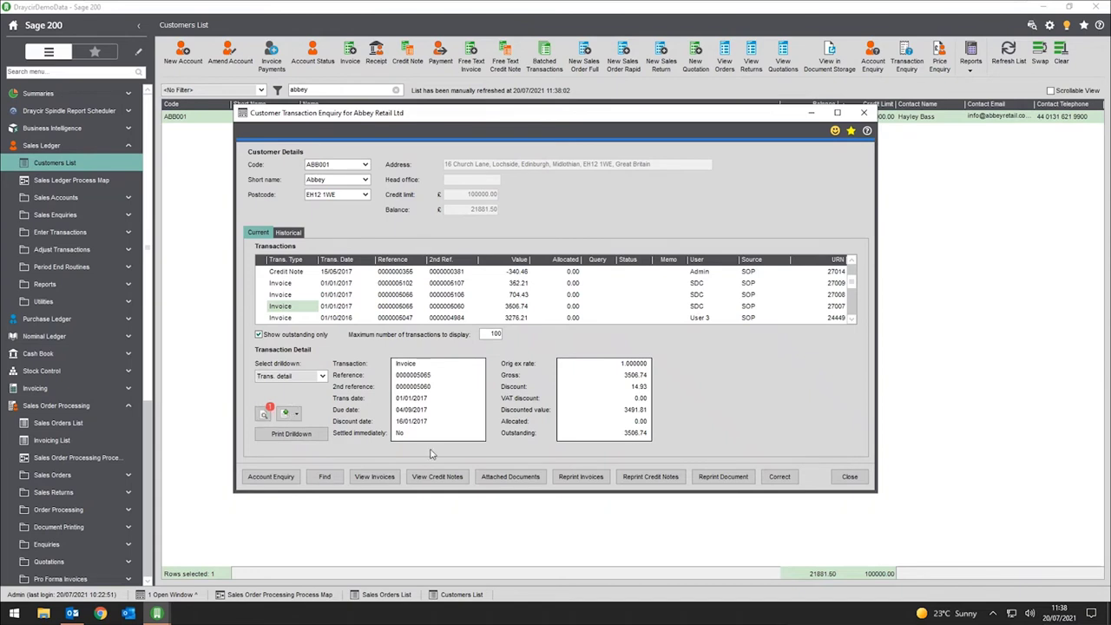
scroll(778, 322, up, 3)
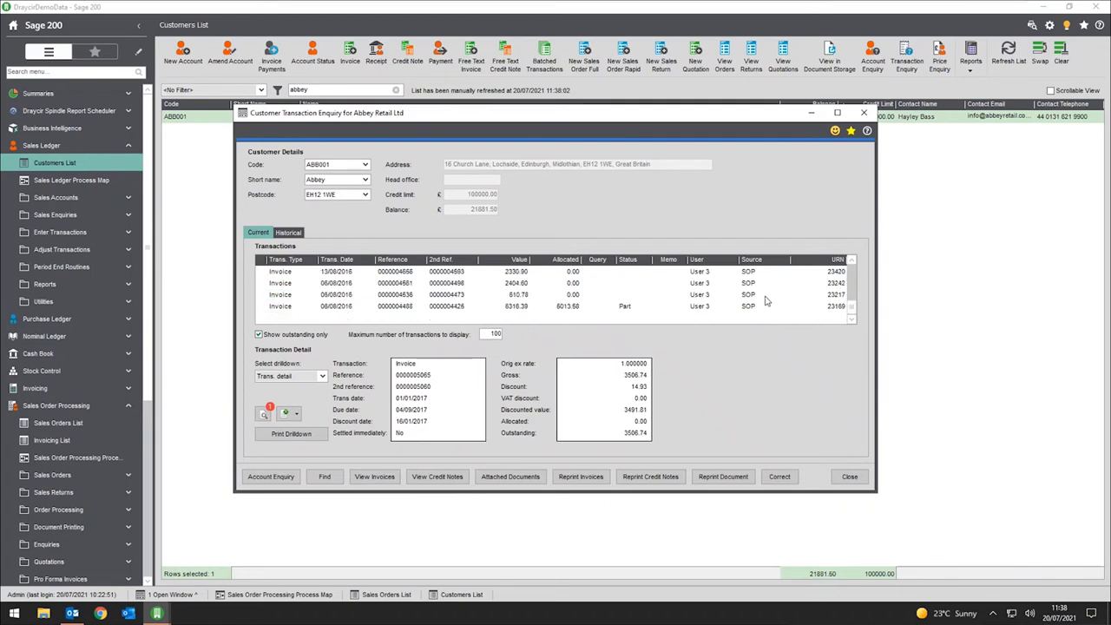
scroll(766, 301, up, 5)
click(864, 113)
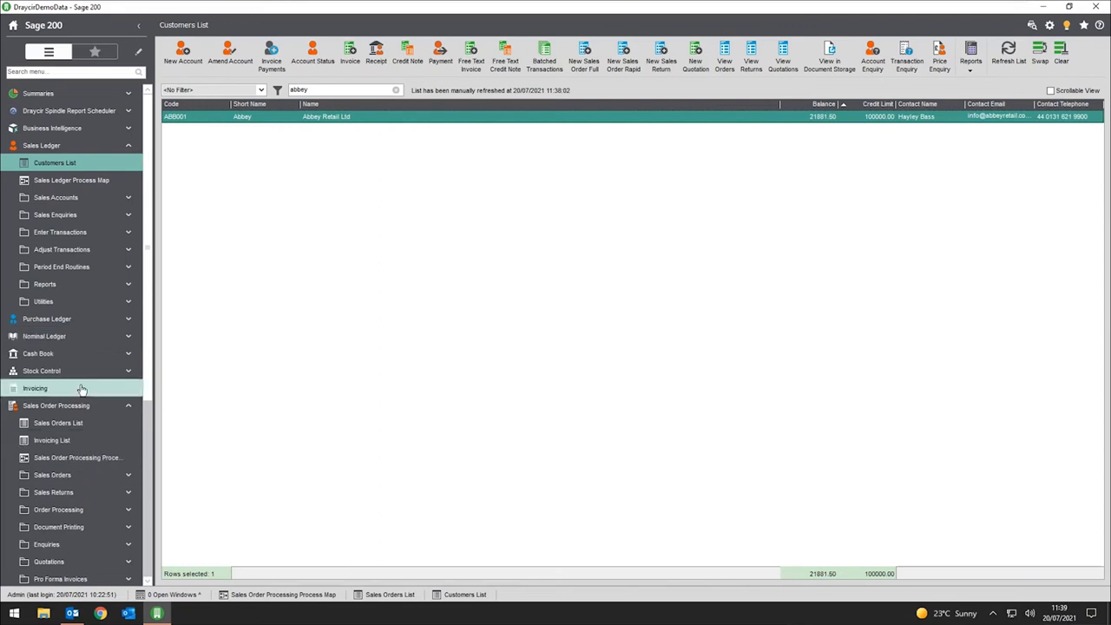
click(93, 408)
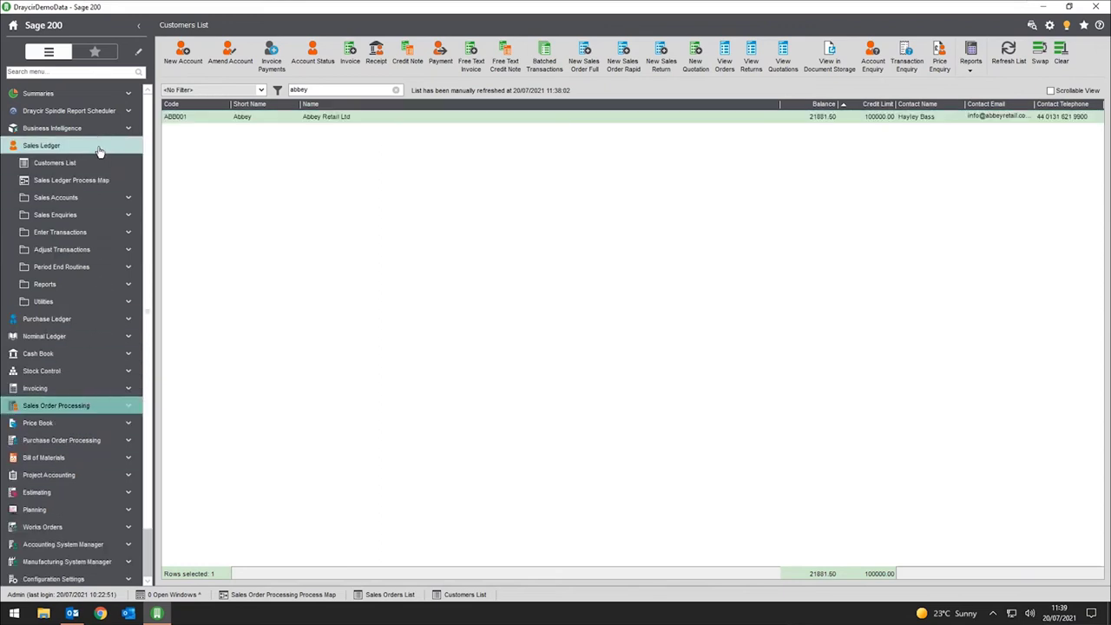
Show the Purchase Order Processing process map, then minimise Sage 200 to the desktop
click(101, 148)
click(82, 285)
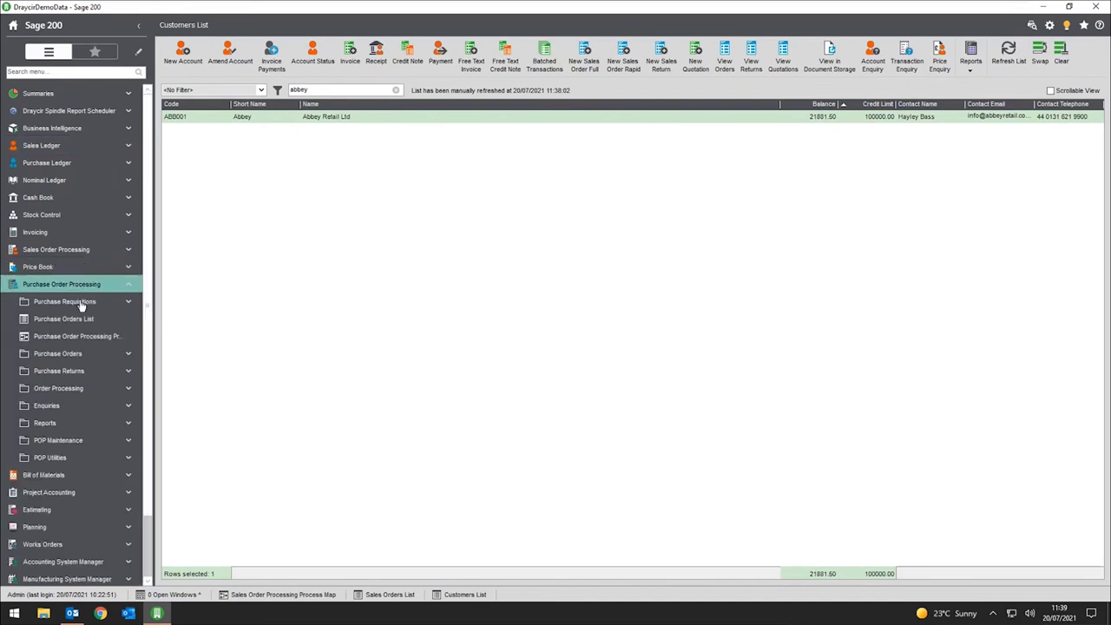
click(80, 335)
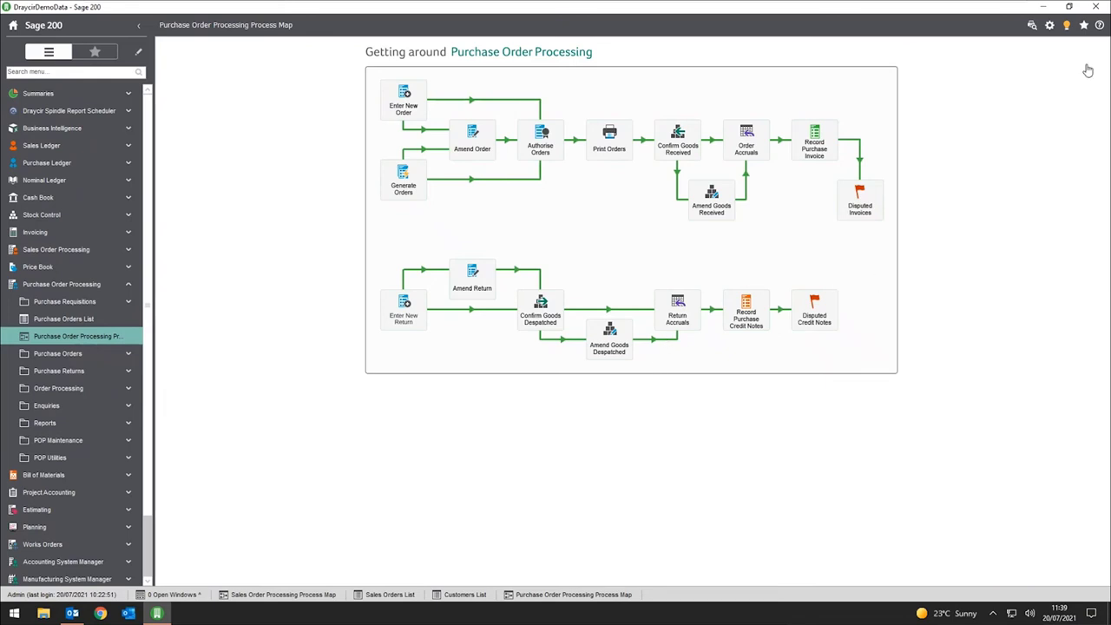
click(1043, 6)
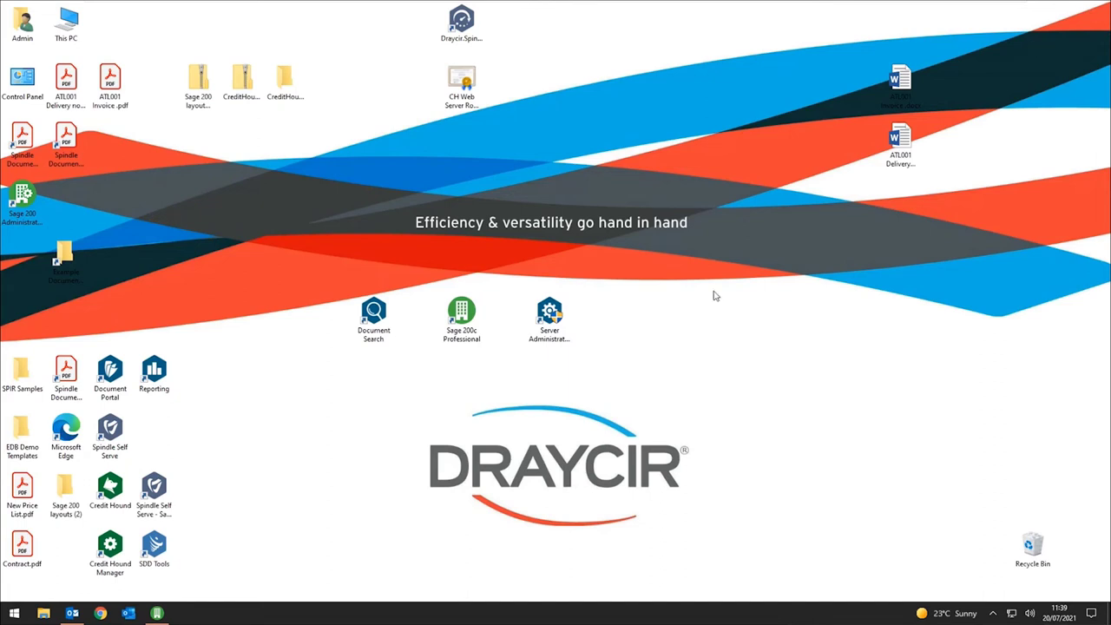
Launch Spindle Document Search and search documents for 'abbey'
click(374, 311)
double_click(374, 312)
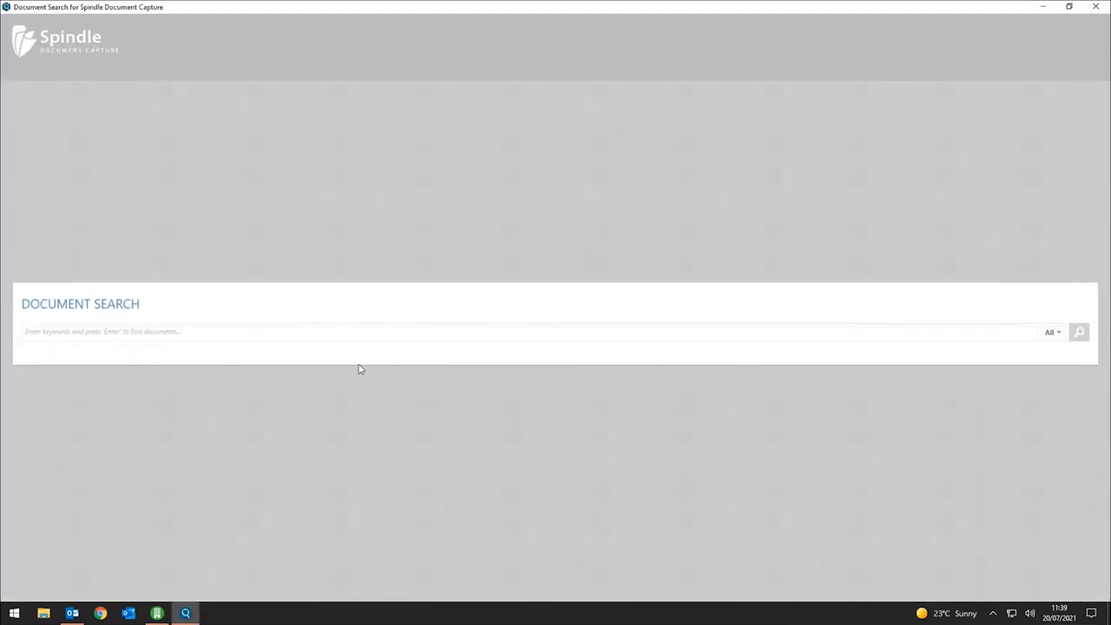
click(387, 332)
text(a)
key(BackSpace)
text(abbey)
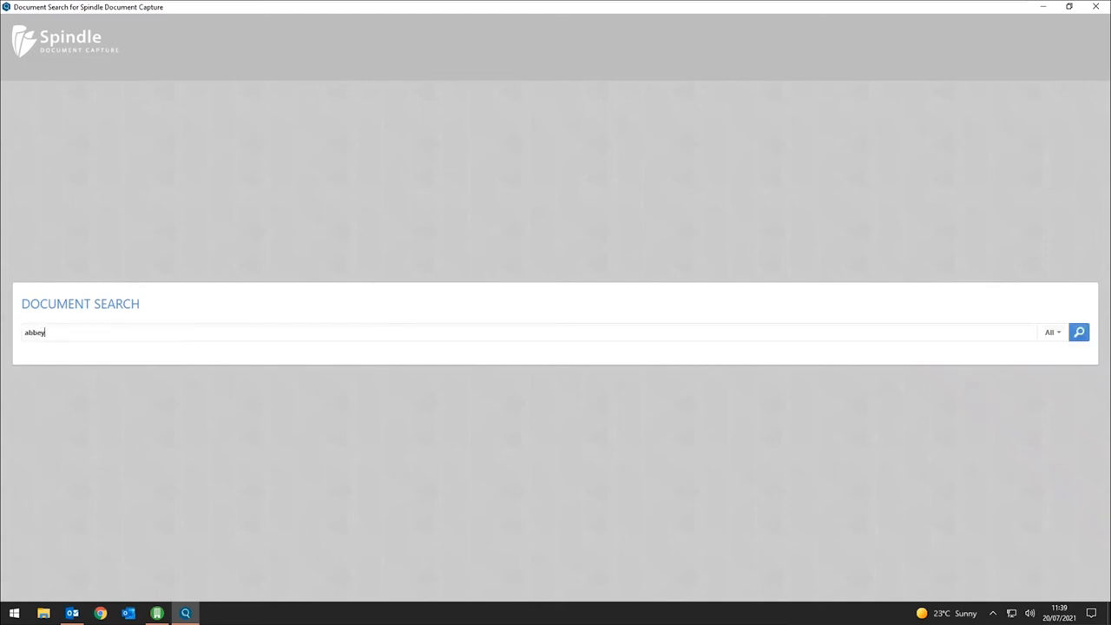
key(Return)
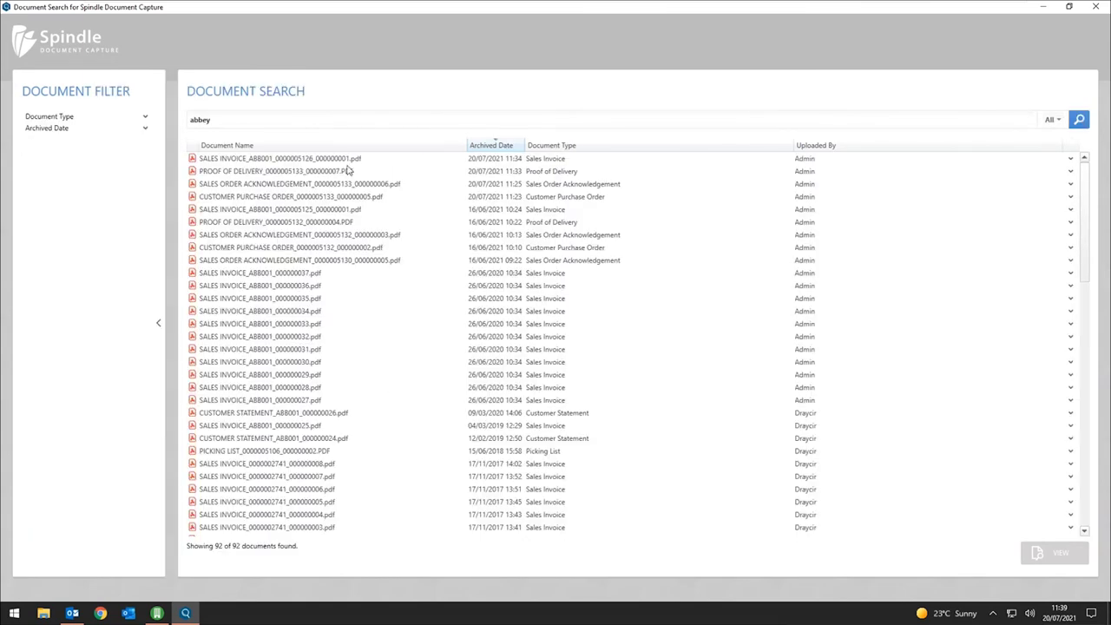
Scroll through the abbey results, then clear the search keyword
scroll(347, 172, down, 15)
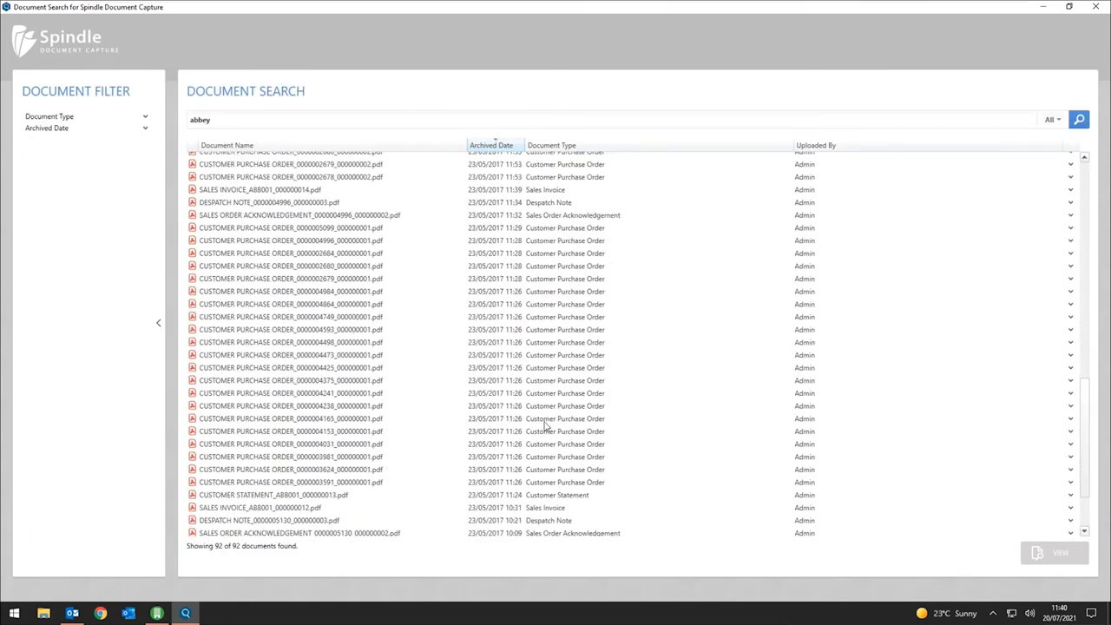
scroll(546, 425, down, 2)
scroll(540, 447, up, 5)
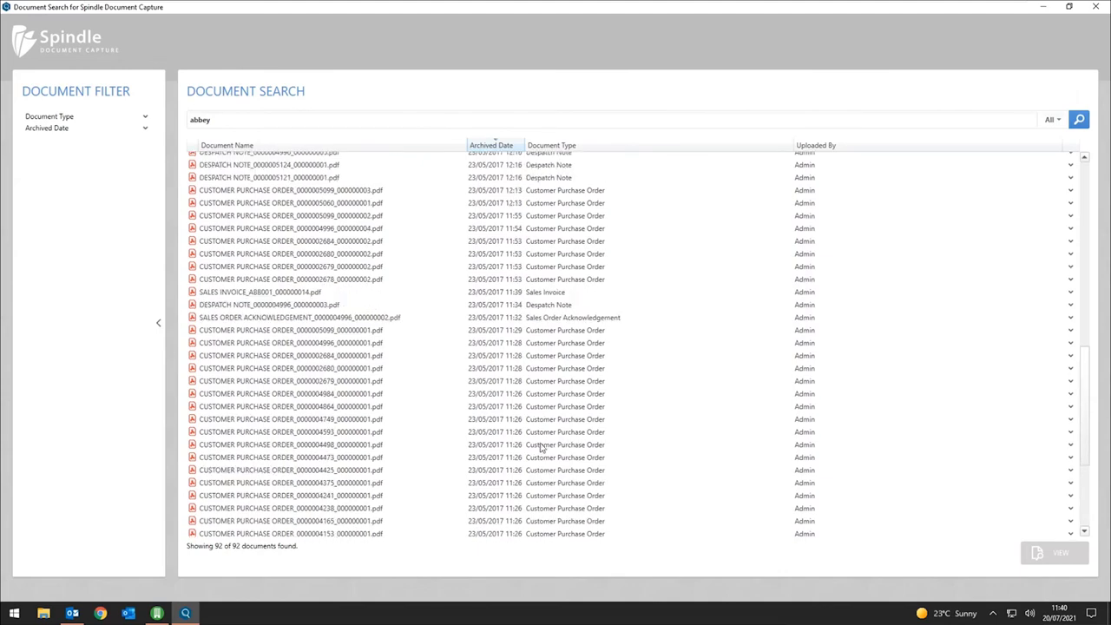
scroll(540, 447, up, 10)
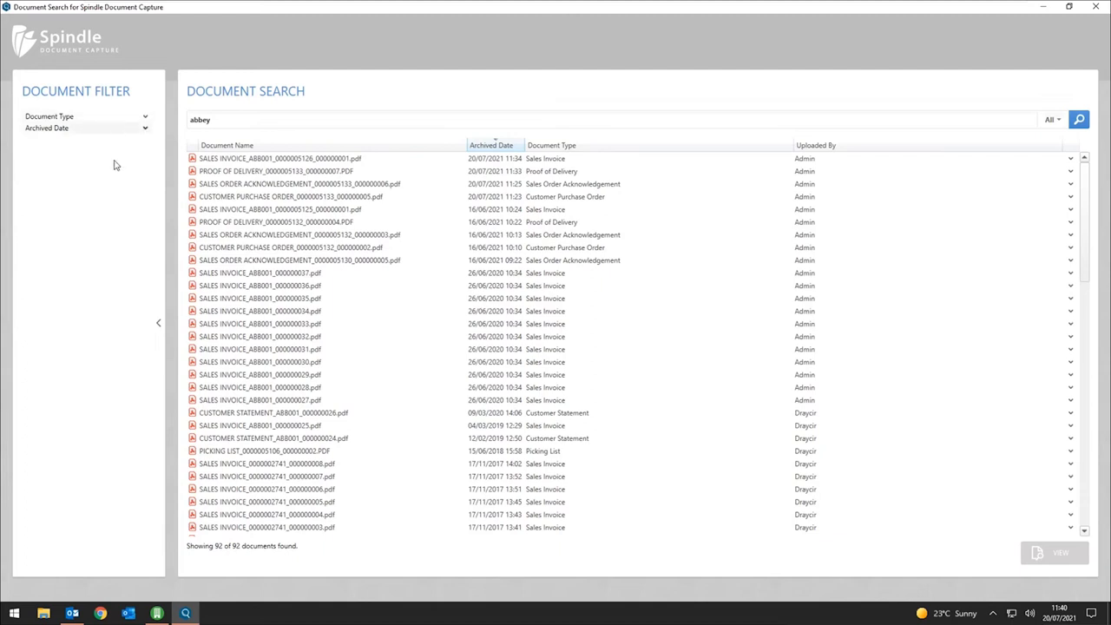
click(331, 119)
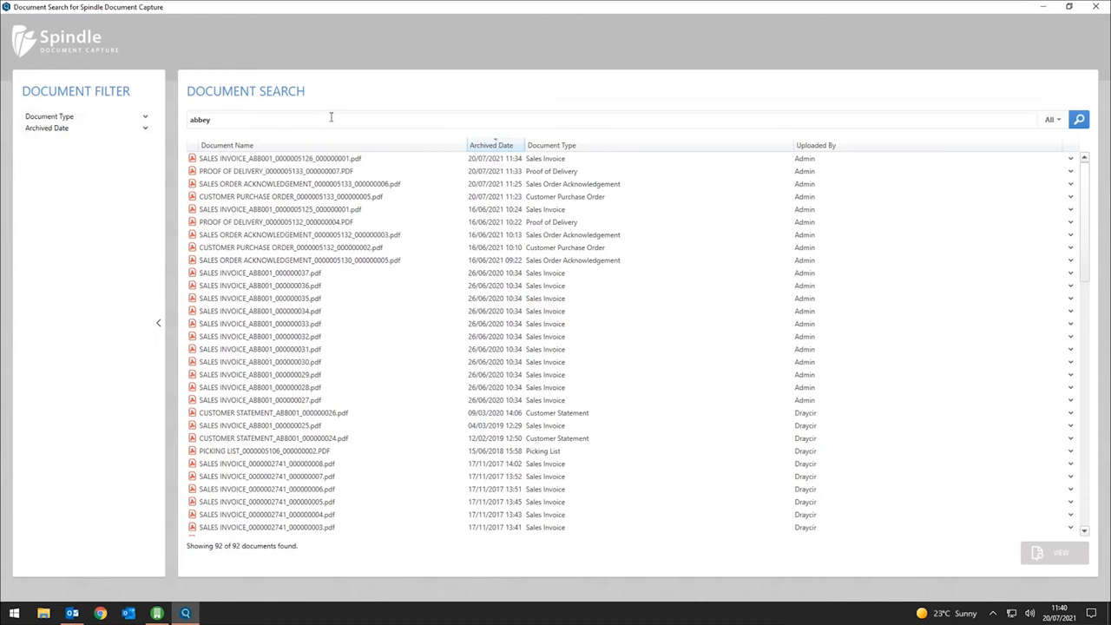
key(BackSpace)
key(BackSpace)
key(BackSpace)
key(BackSpace)
key(BackSpace)
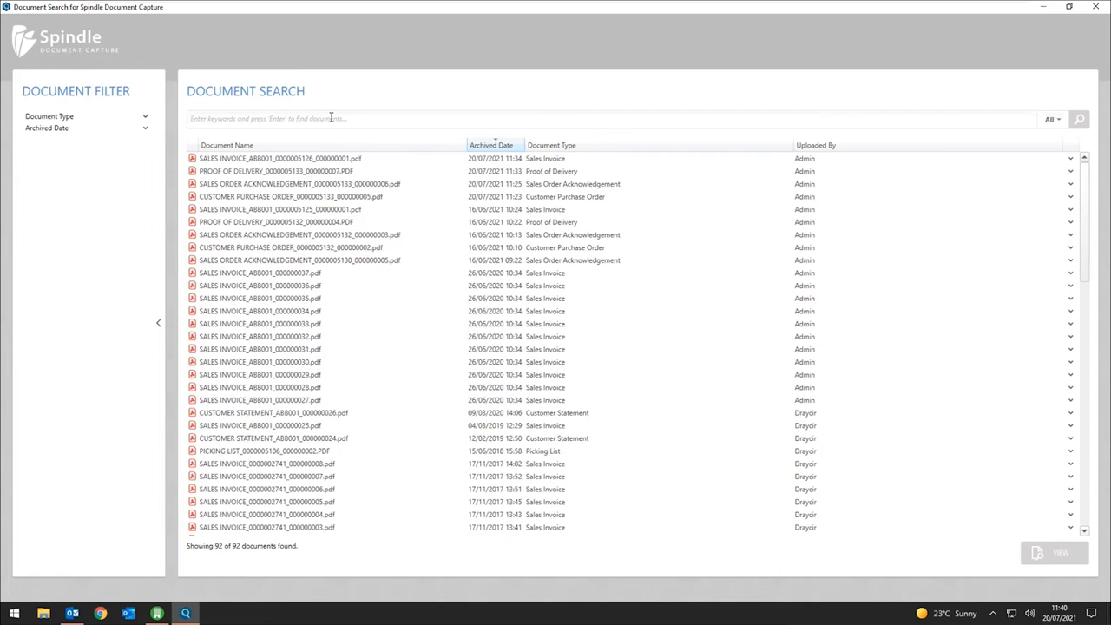
Launch Spindle Server Administration with administrator permission and show its Deleted Documents list
click(1043, 7)
double_click(549, 319)
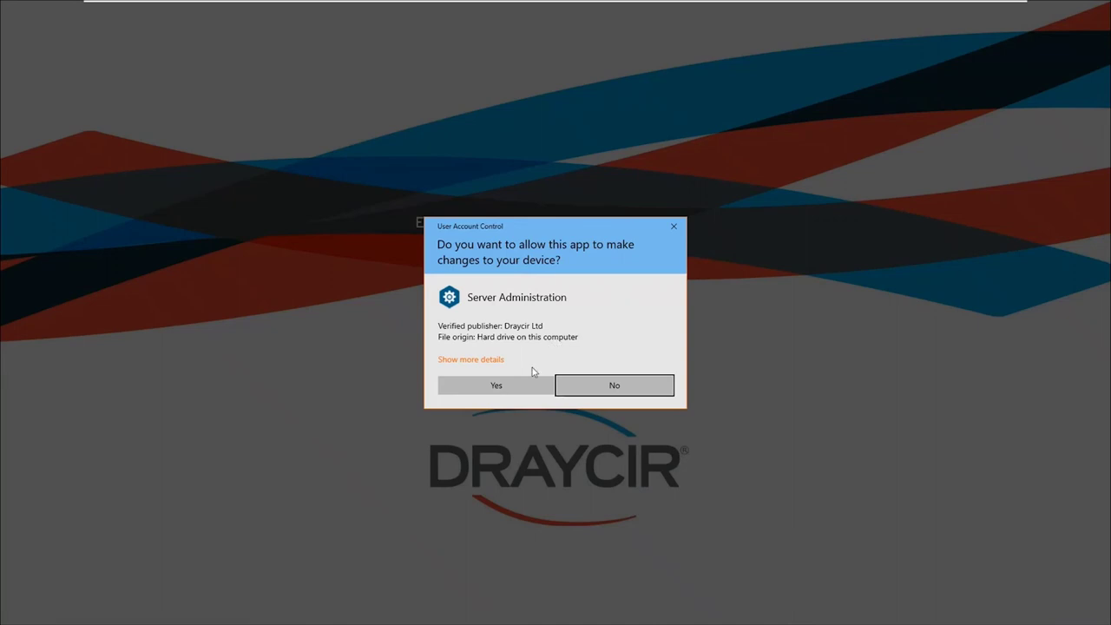
click(532, 389)
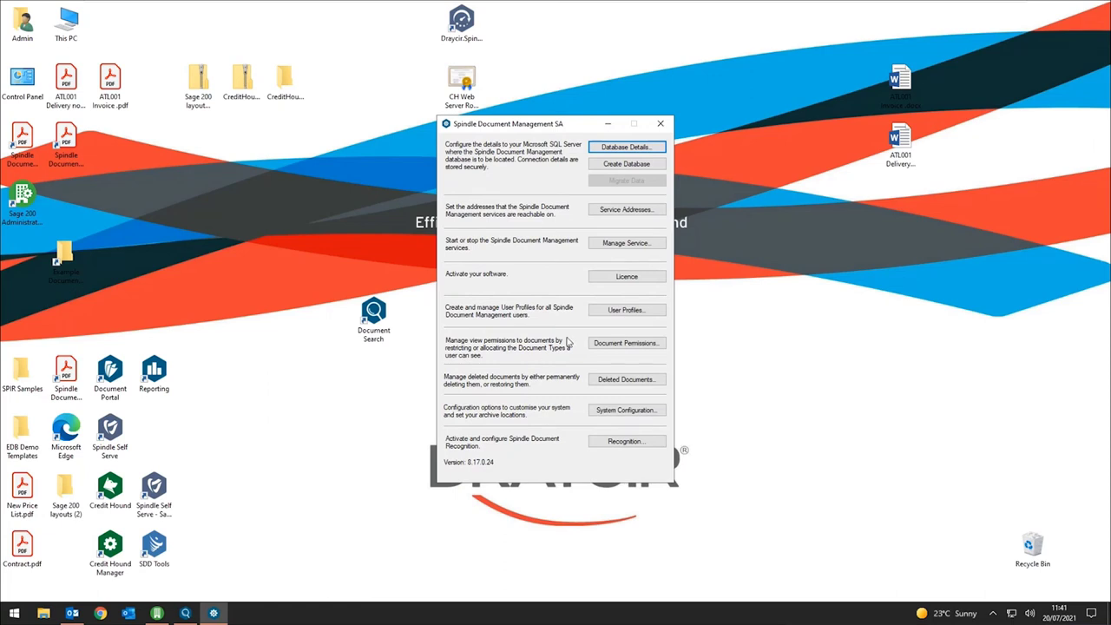
click(602, 380)
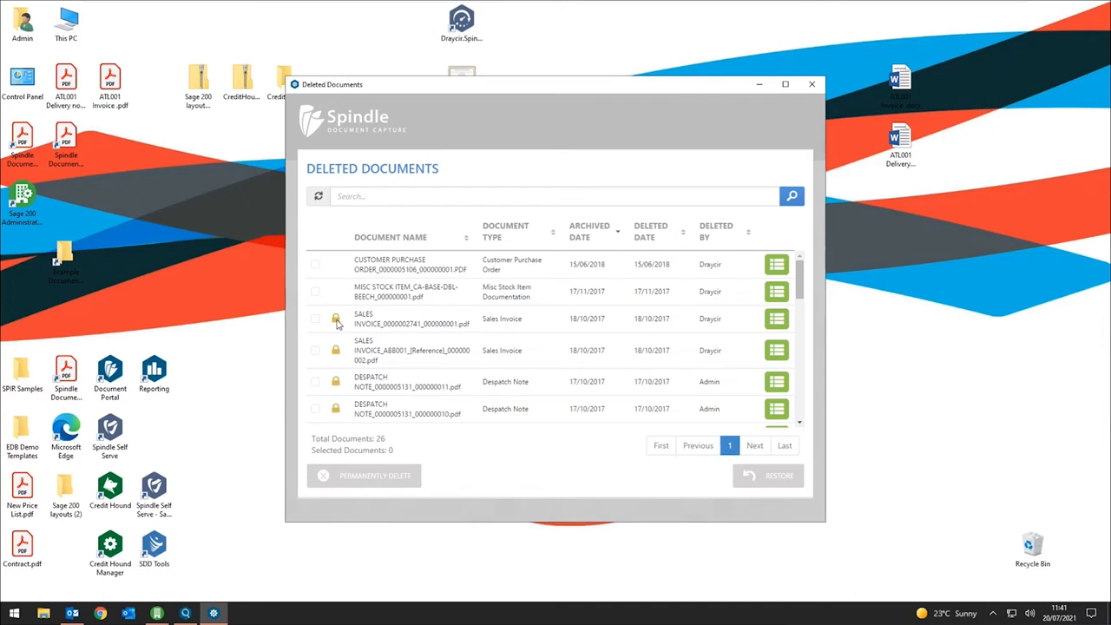
Scroll through the 26 deleted documents, then close both administration windows
scroll(373, 323, down, 5)
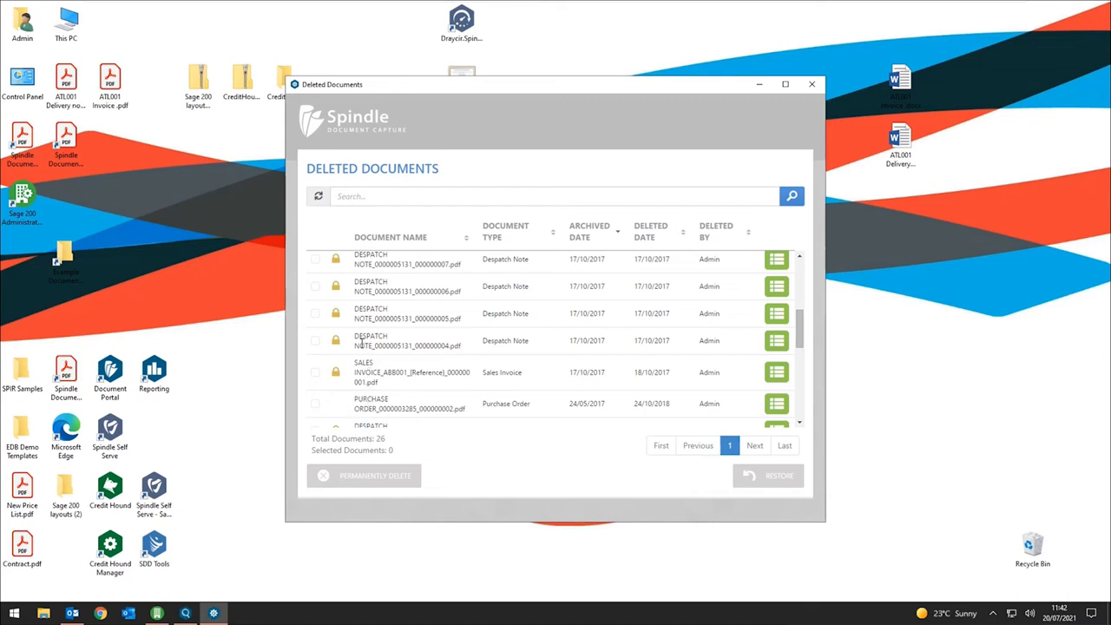
scroll(362, 344, down, 3)
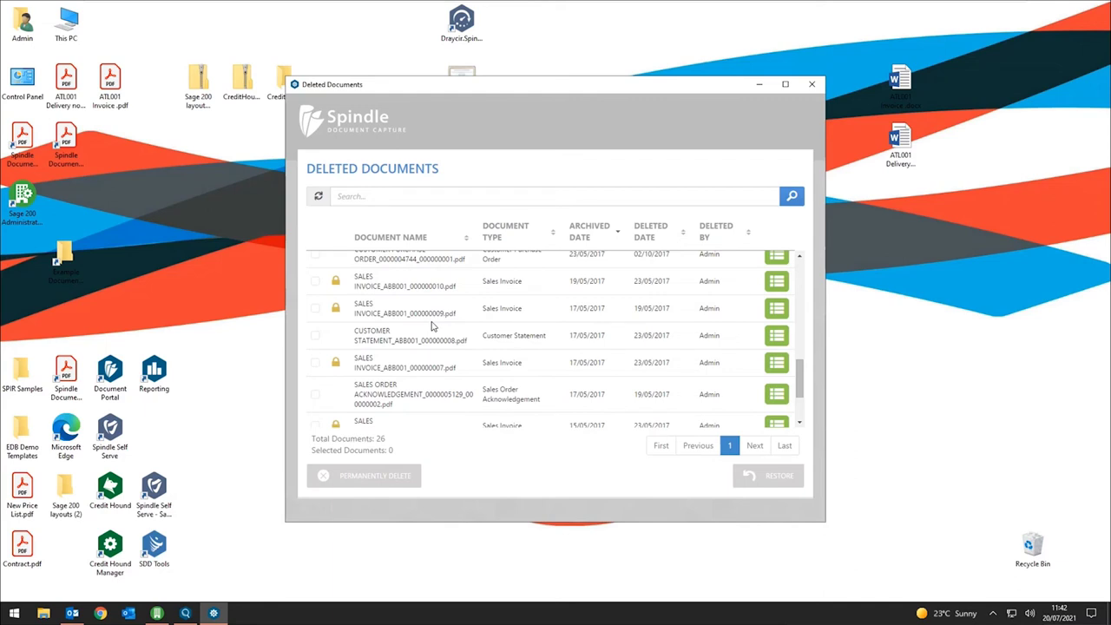
click(812, 84)
click(665, 123)
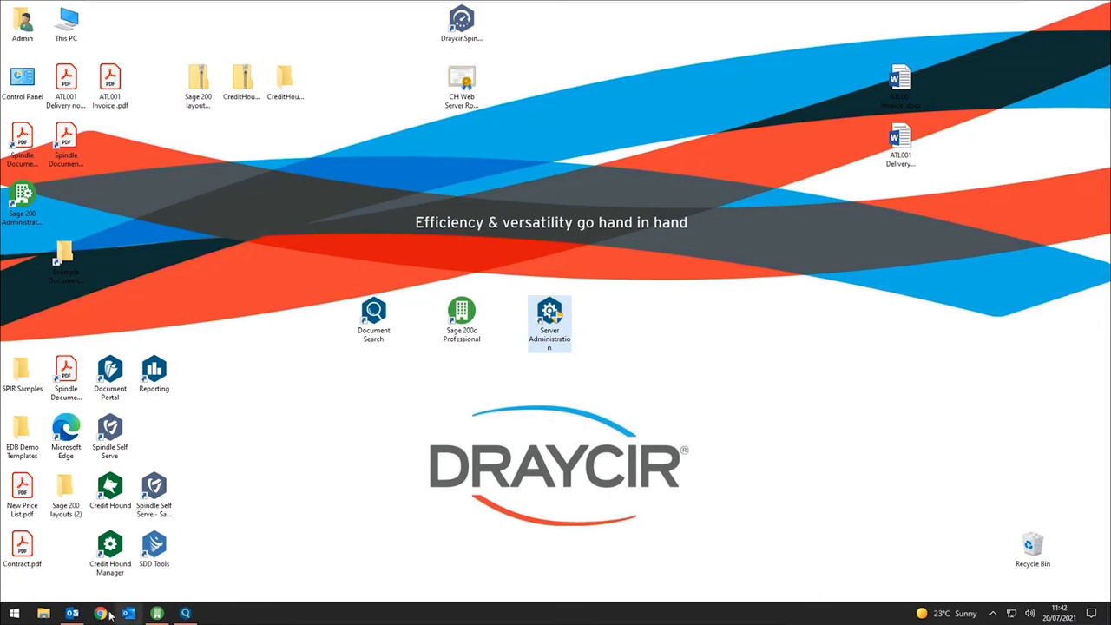
mouse_move(157, 613)
click(157, 613)
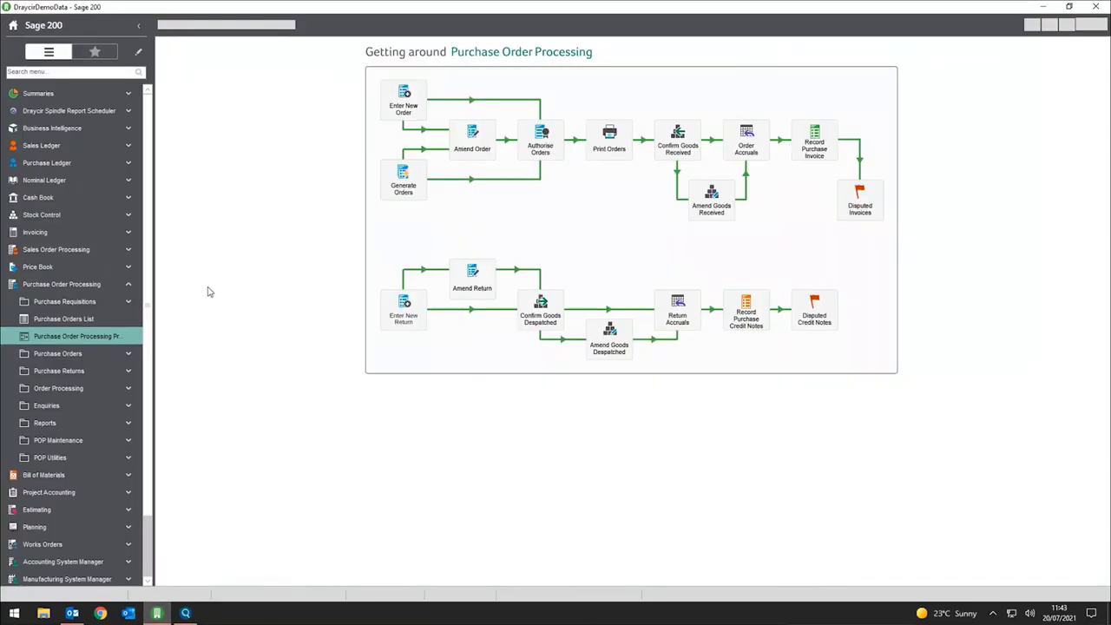
click(73, 251)
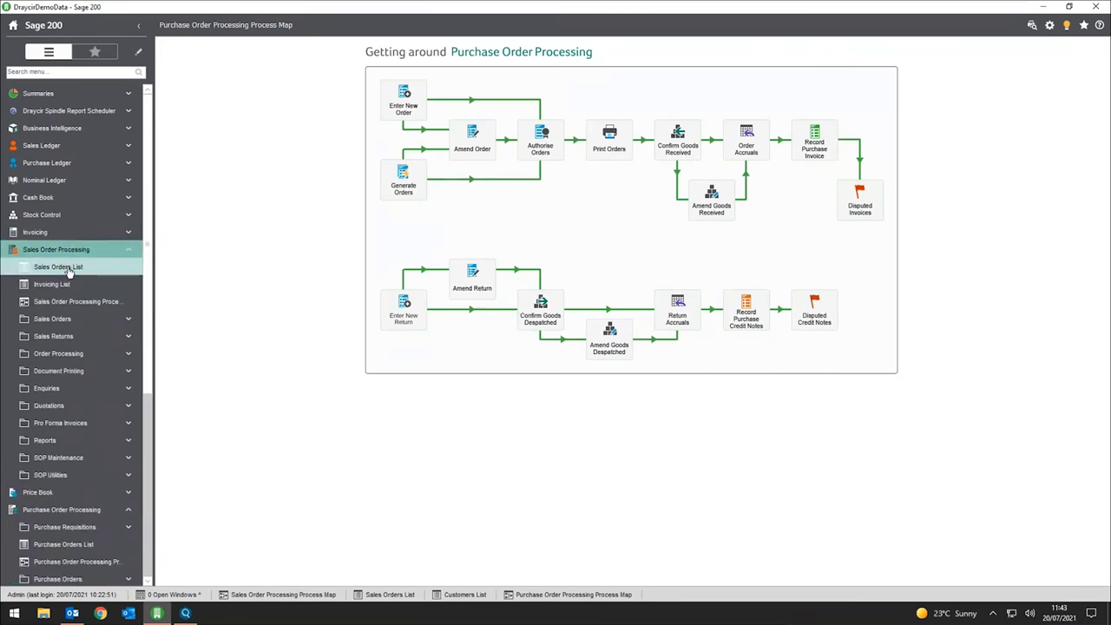
click(69, 270)
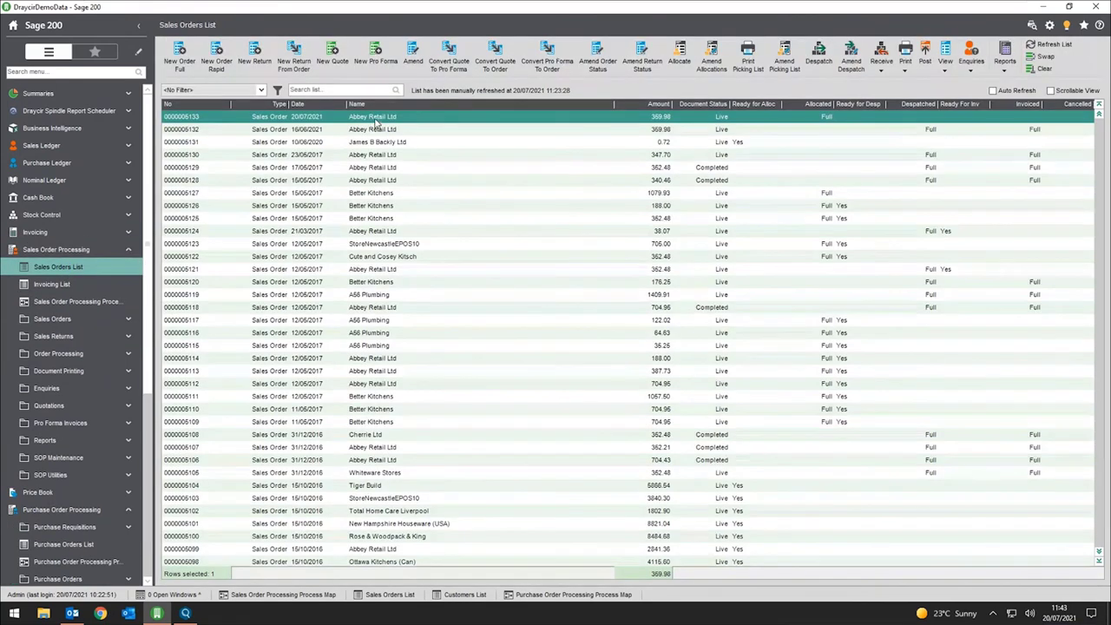
double_click(377, 123)
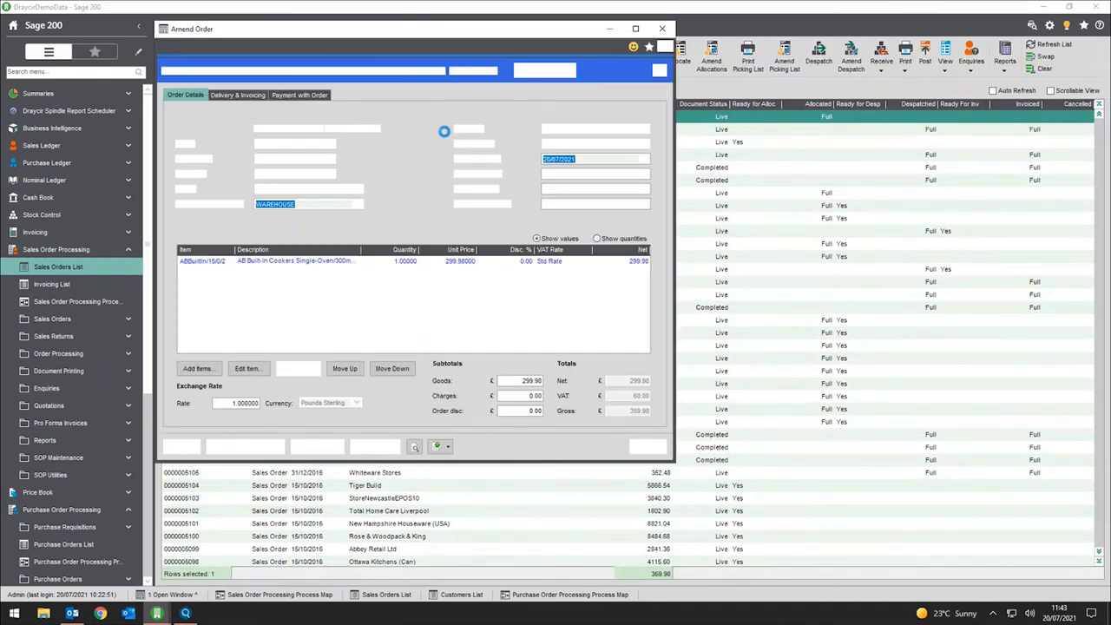
click(438, 448)
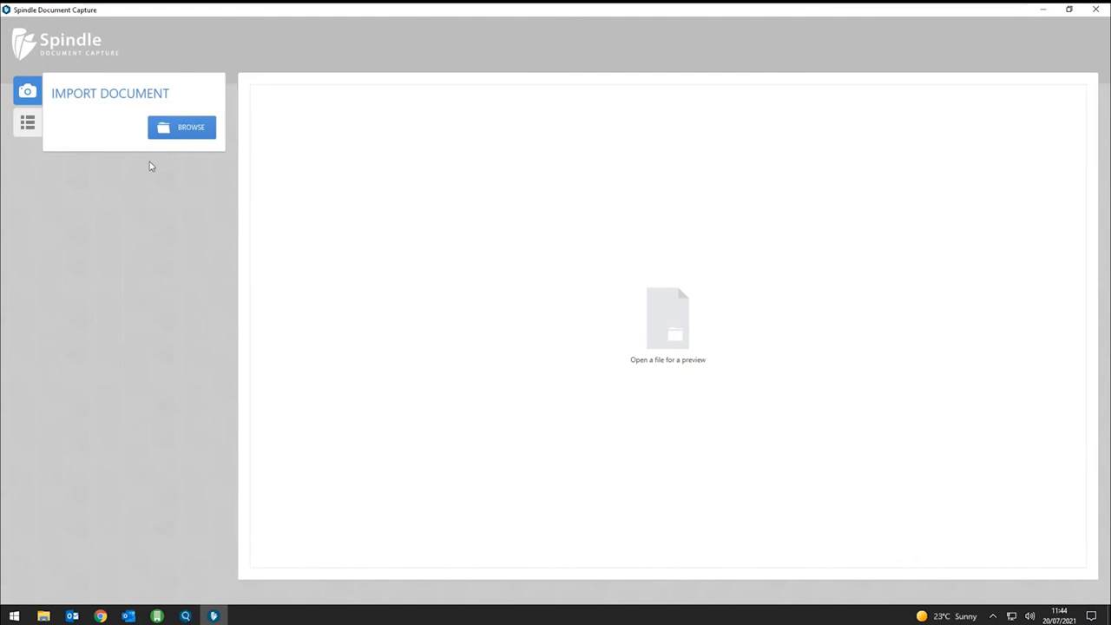
Load ATL001 Delivery note.docx into Document Capture
click(178, 127)
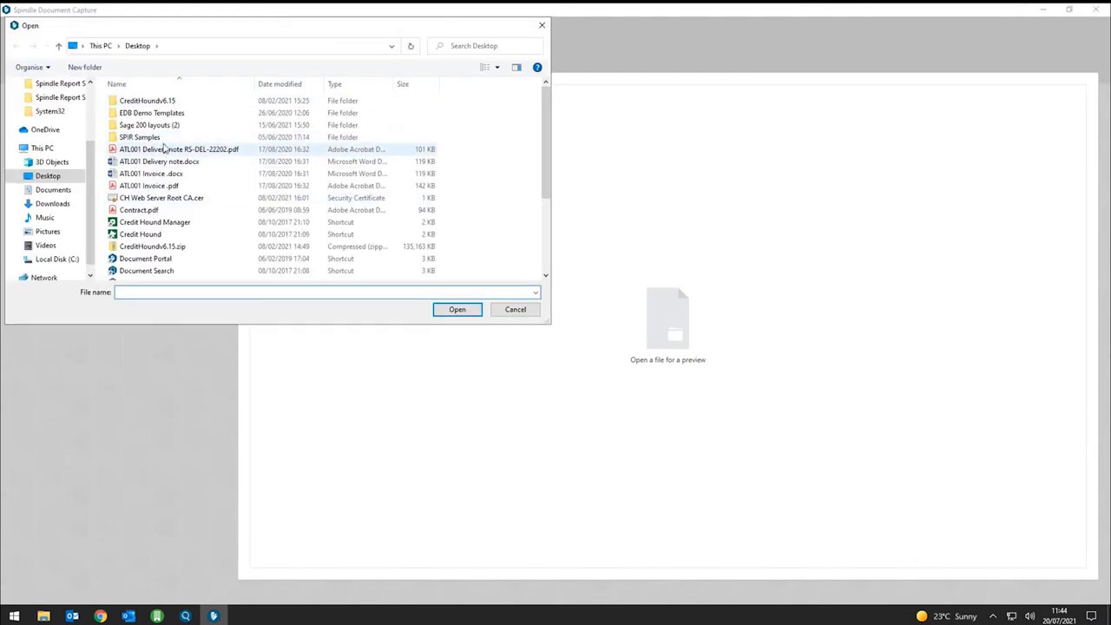
click(193, 162)
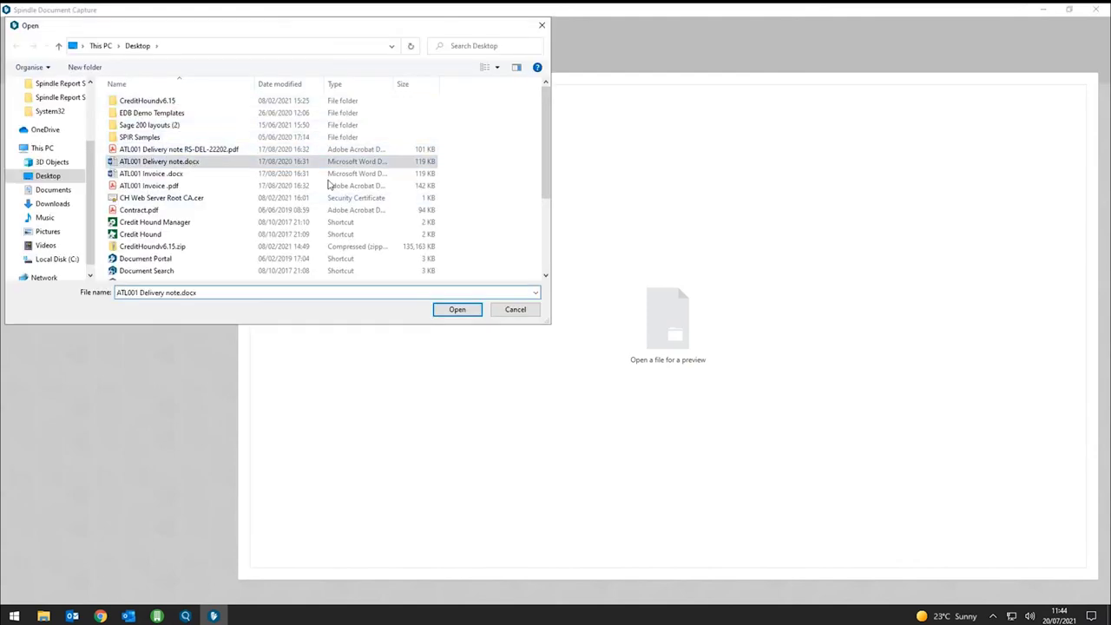
click(280, 164)
double_click(280, 165)
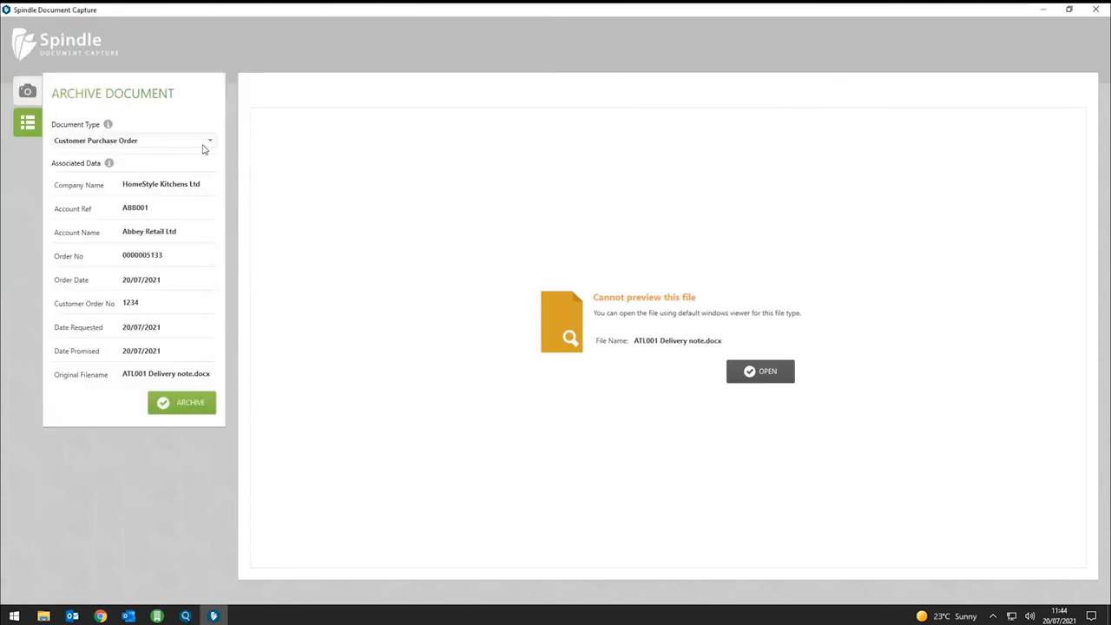
Archive the delivery note as Misc Sales Order Documentation and close the capture window
click(205, 144)
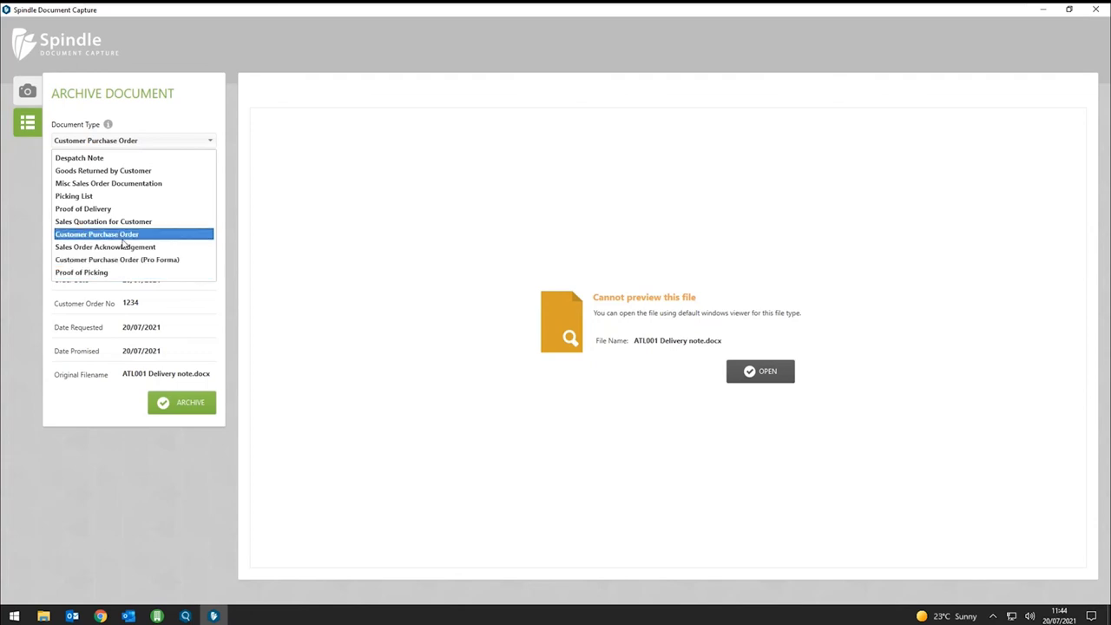
key(Up)
key(Up)
key(Up)
key(Up)
key(Down)
key(Up)
key(Return)
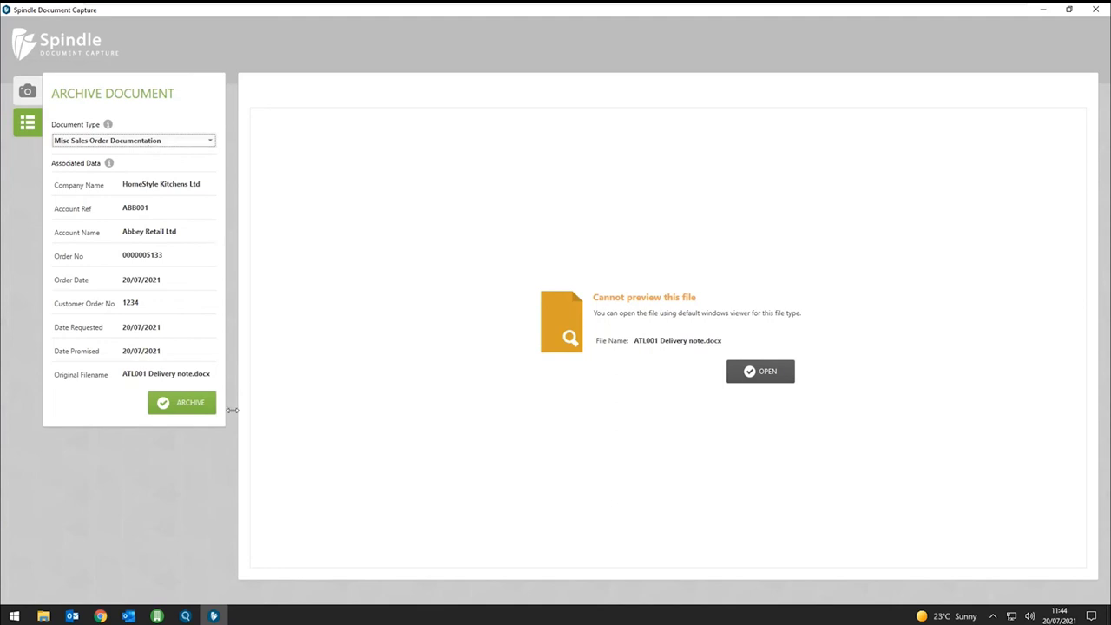
click(168, 408)
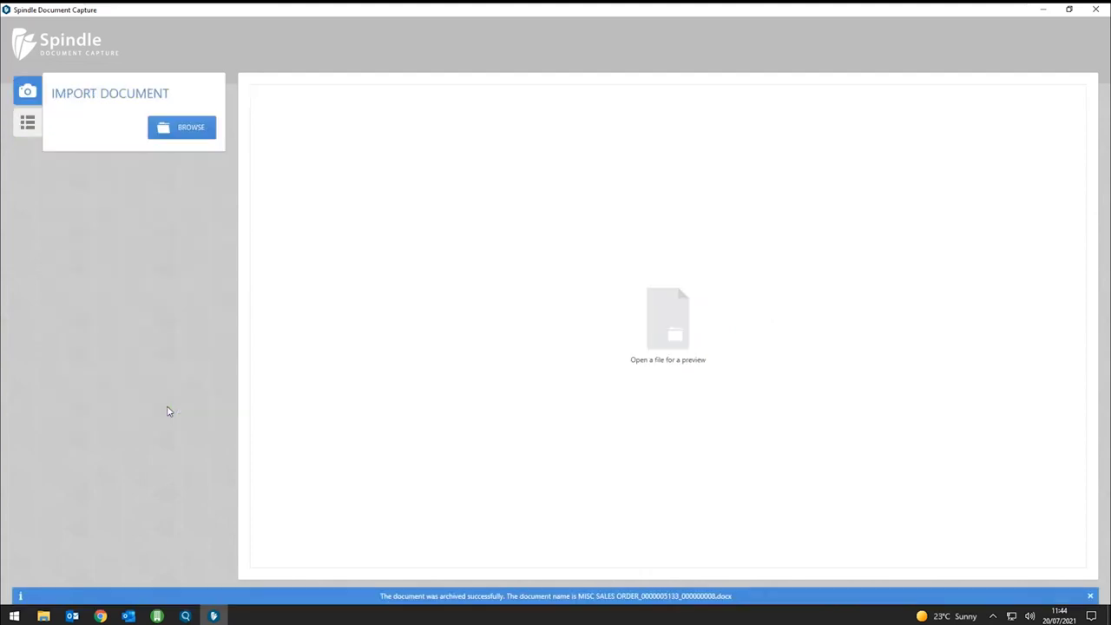
click(1100, 17)
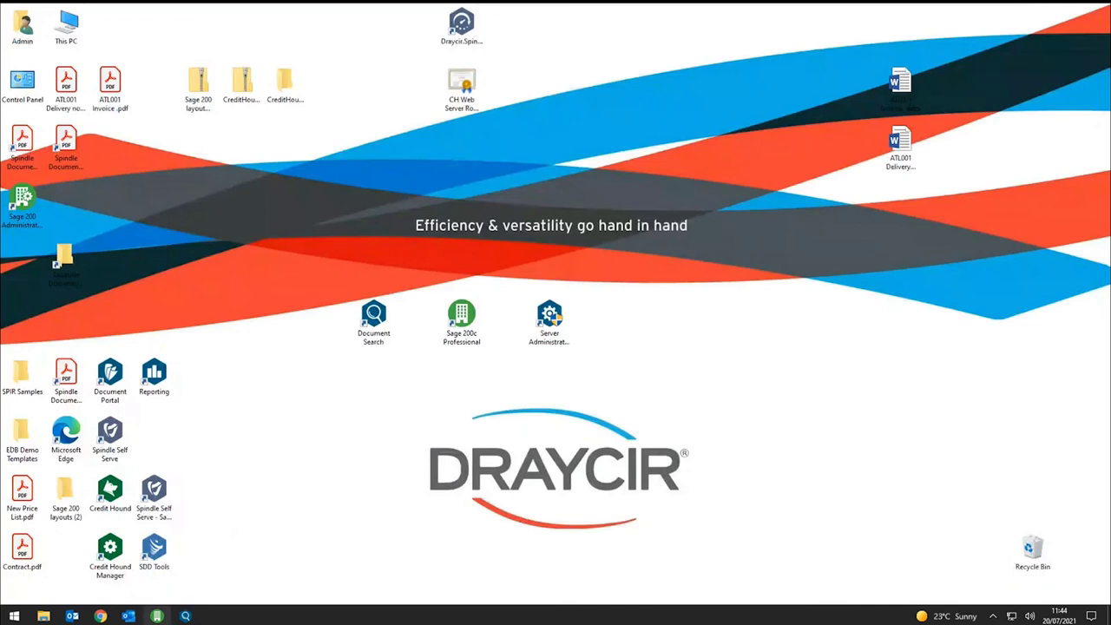
click(157, 615)
click(415, 449)
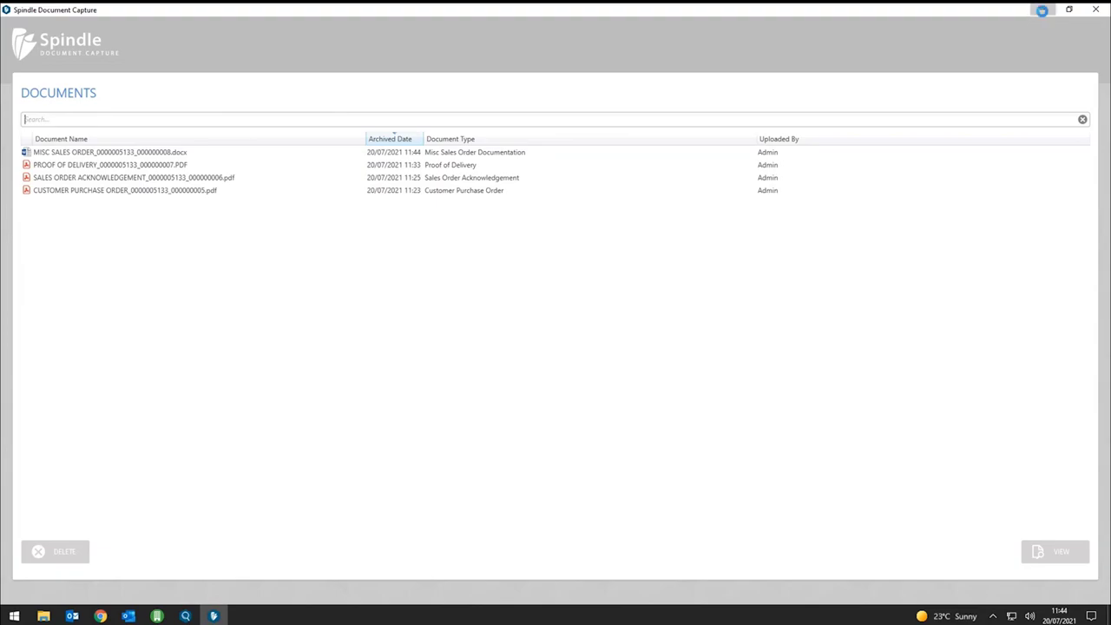
click(1043, 9)
mouse_move(160, 615)
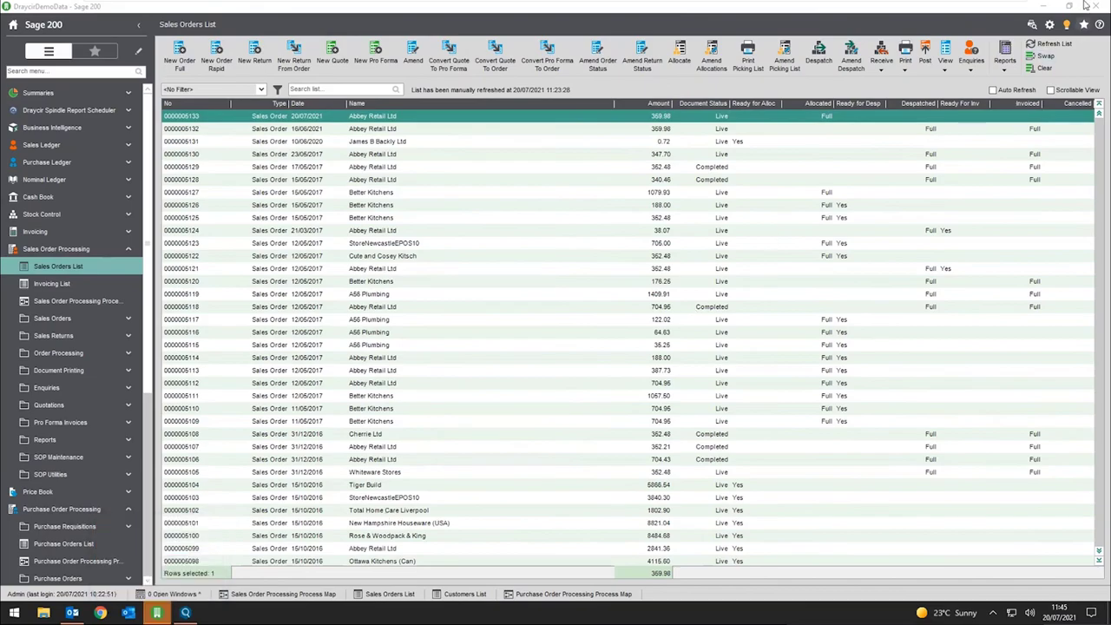
Launch Spindle Document Portal, review its six pending documents, and close it
click(158, 612)
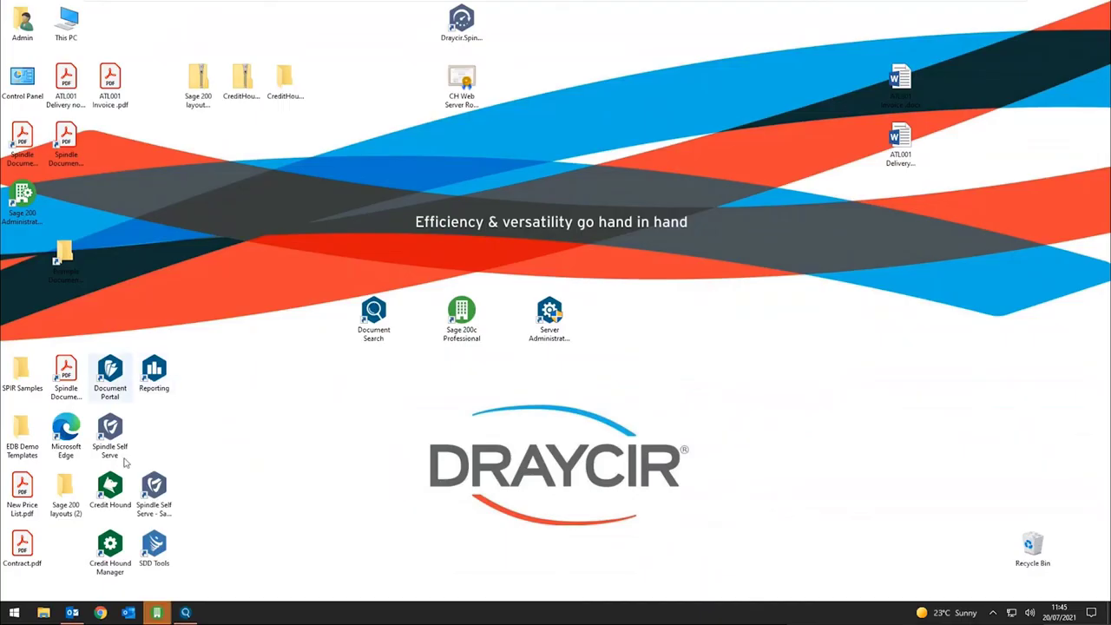
double_click(111, 366)
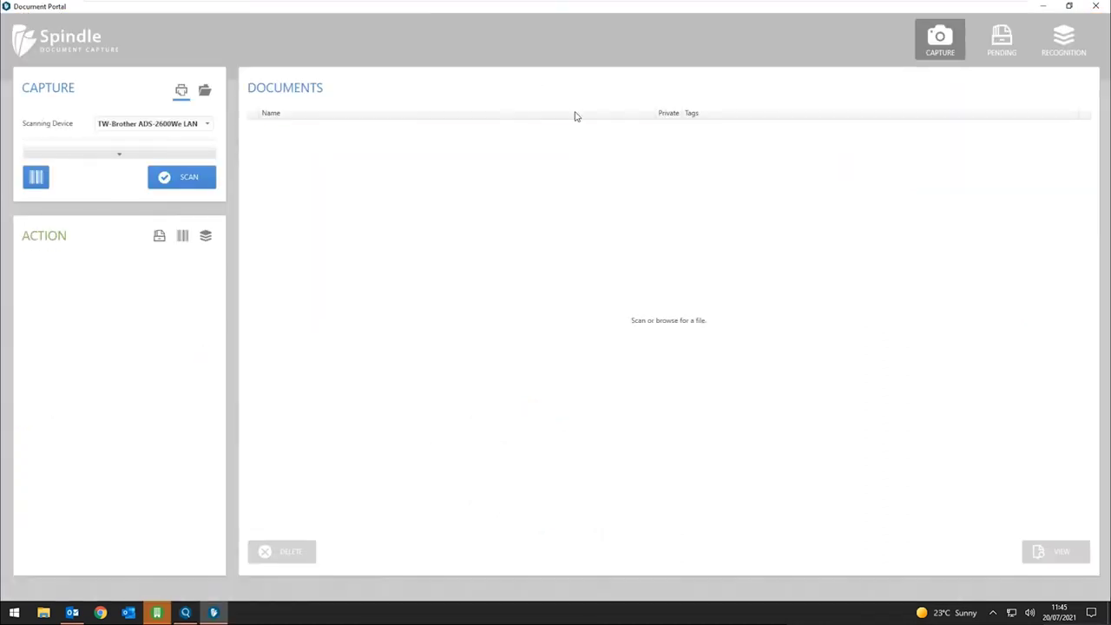
click(1002, 43)
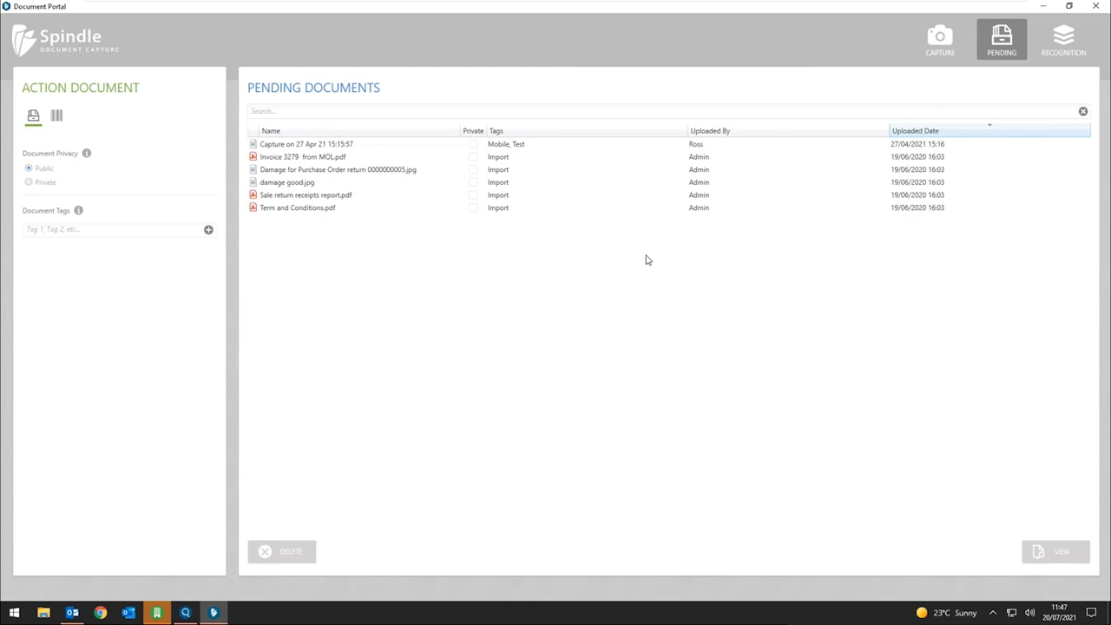
click(1095, 6)
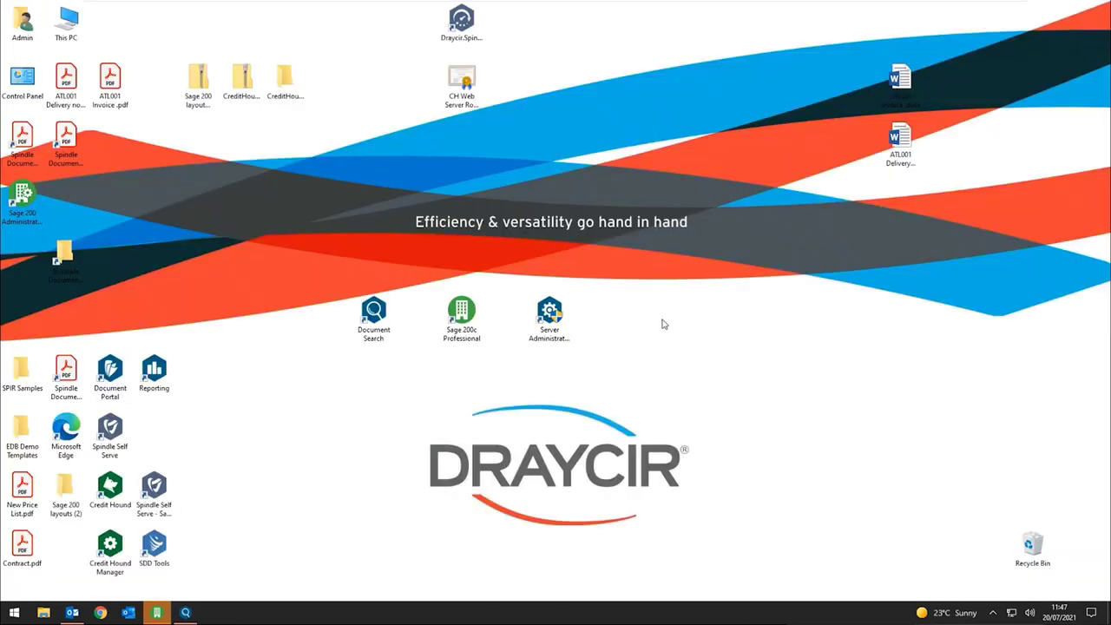